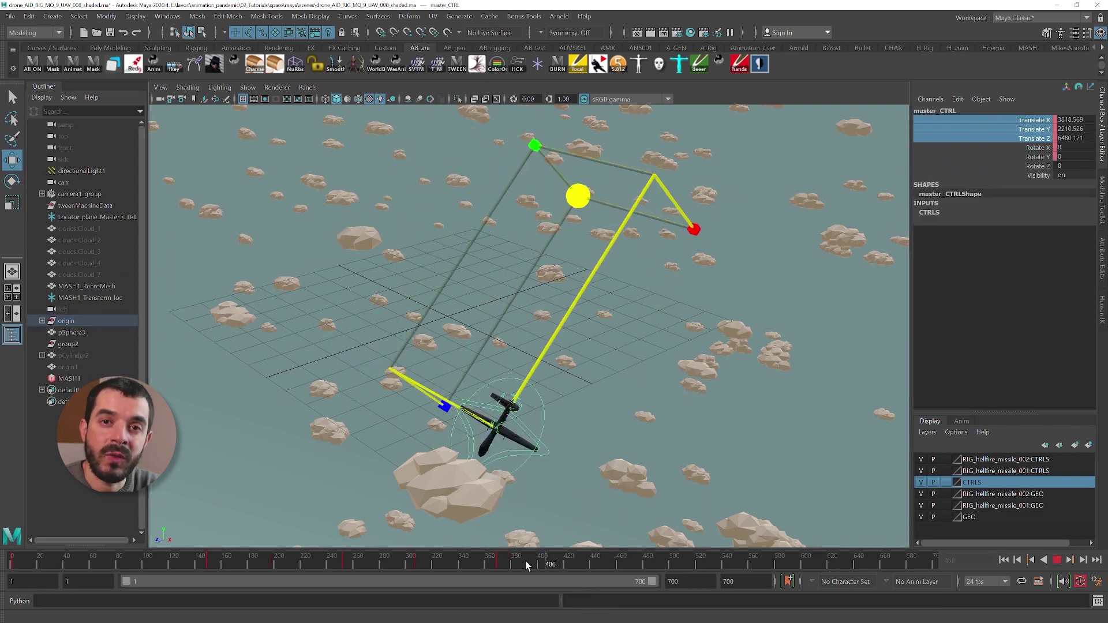
# - Go to frame 390 and play the drone animation to examine the master control's translate values
pyautogui.click(528, 561)
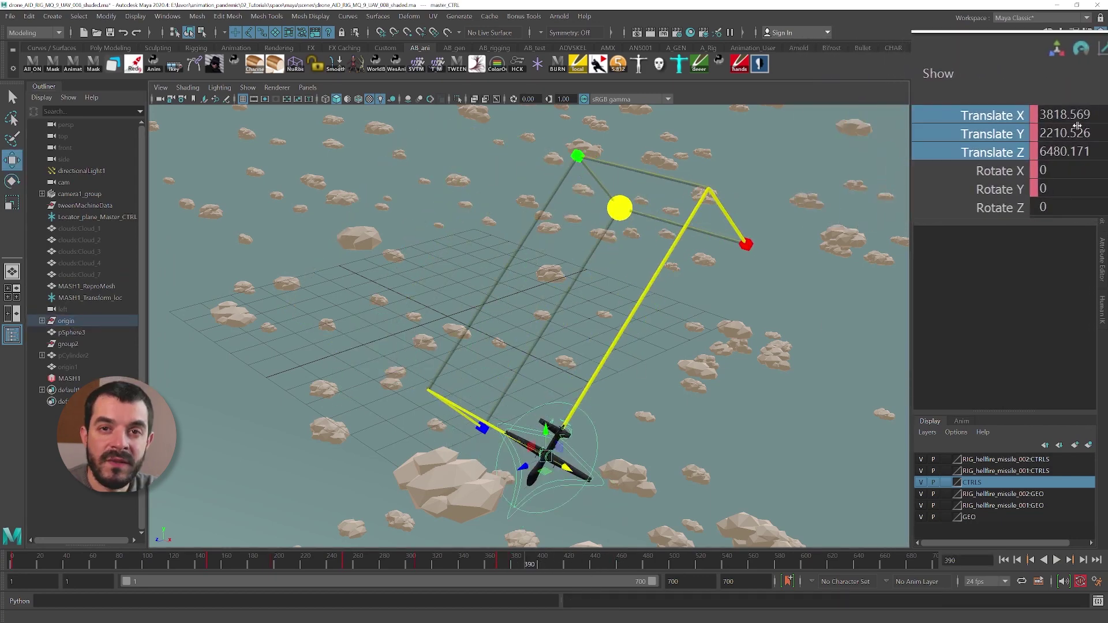
pyautogui.hotkey('alt', 'v')
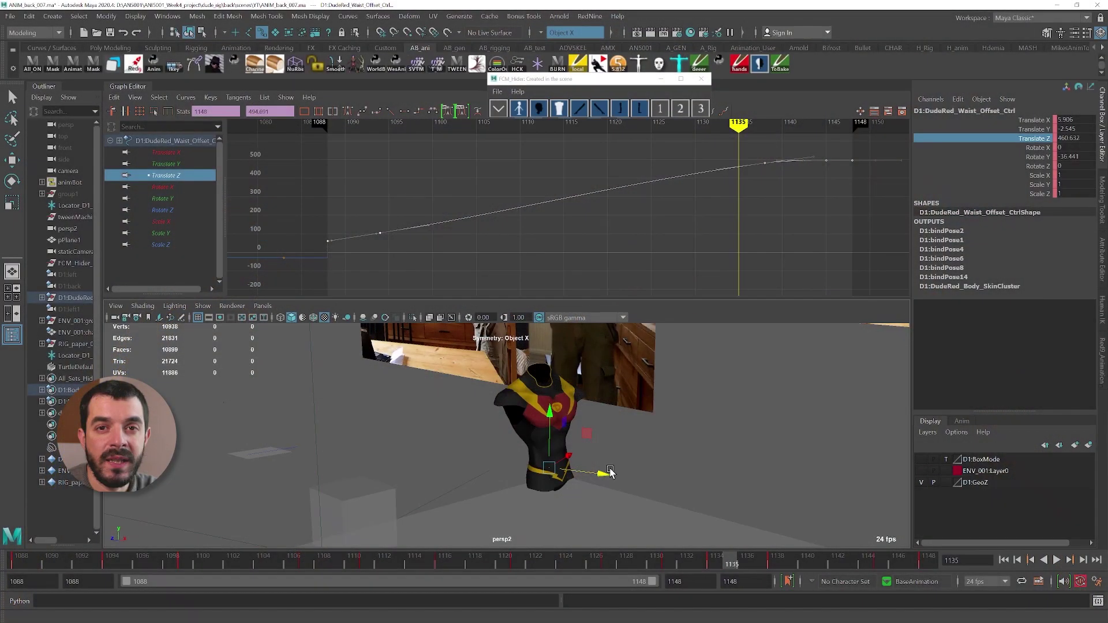
# - Show the character's legs and rig controls and scrub the timeline back to frame 1096
pyautogui.click(639, 109)
pyautogui.moveTo(184, 560); pyautogui.dragTo(147, 560)
pyautogui.hotkey('alt', '1')
pyautogui.click(396, 475)
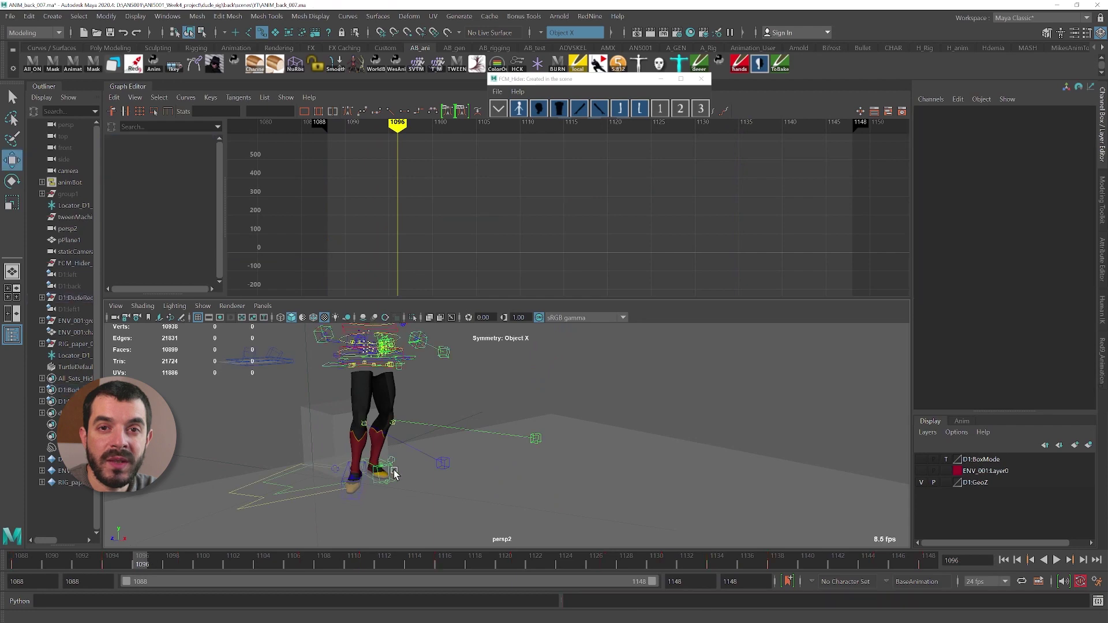
# - Play the walk, return to frame 1088, and check the channel box's Sync Selection in Graph Editor option
pyautogui.hotkey('alt', 'v')
pyautogui.hotkey('alt', 'shift', 'v')
pyautogui.click(930, 100)
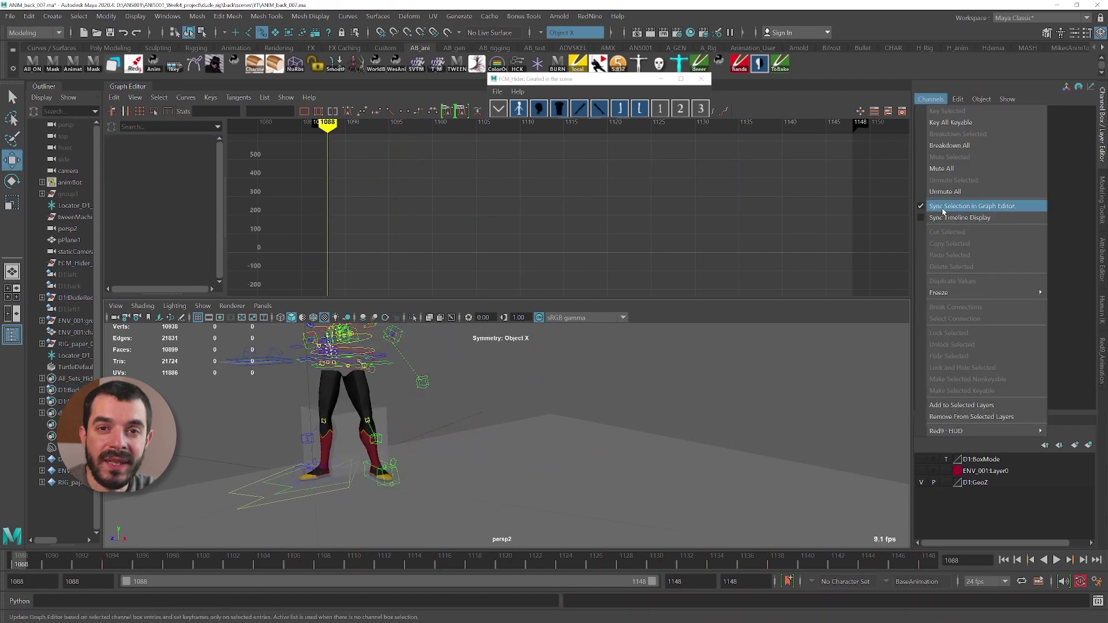
pyautogui.click(941, 207)
pyautogui.click(1102, 151)
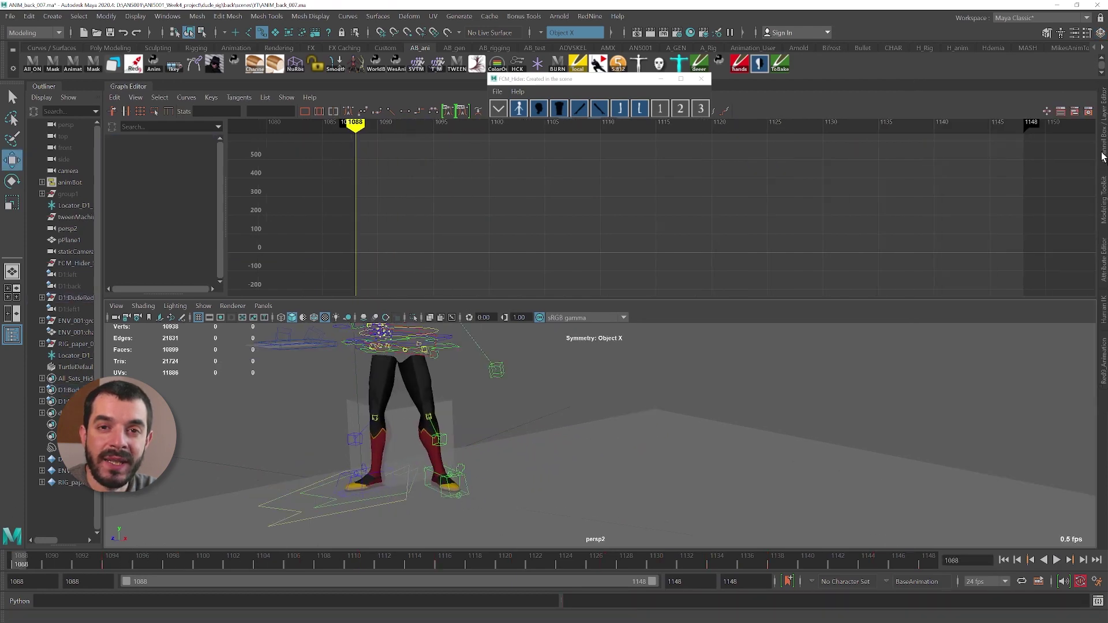
pyautogui.click(1103, 156)
# - Select the character's left foot IK control and scrub the walk to frame 1111 with a close view of the feet
pyautogui.click(398, 478)
pyautogui.moveTo(49, 559); pyautogui.dragTo(263, 559)
pyautogui.keyDown('alt'); pyautogui.moveTo(321, 420); pyautogui.dragTo(309, 425); pyautogui.keyUp('alt')
pyautogui.keyDown('alt'); pyautogui.moveTo(308, 425); pyautogui.dragTo(398, 427, button='right'); pyautogui.keyUp('alt')
pyautogui.moveTo(263, 559); pyautogui.dragTo(369, 561)
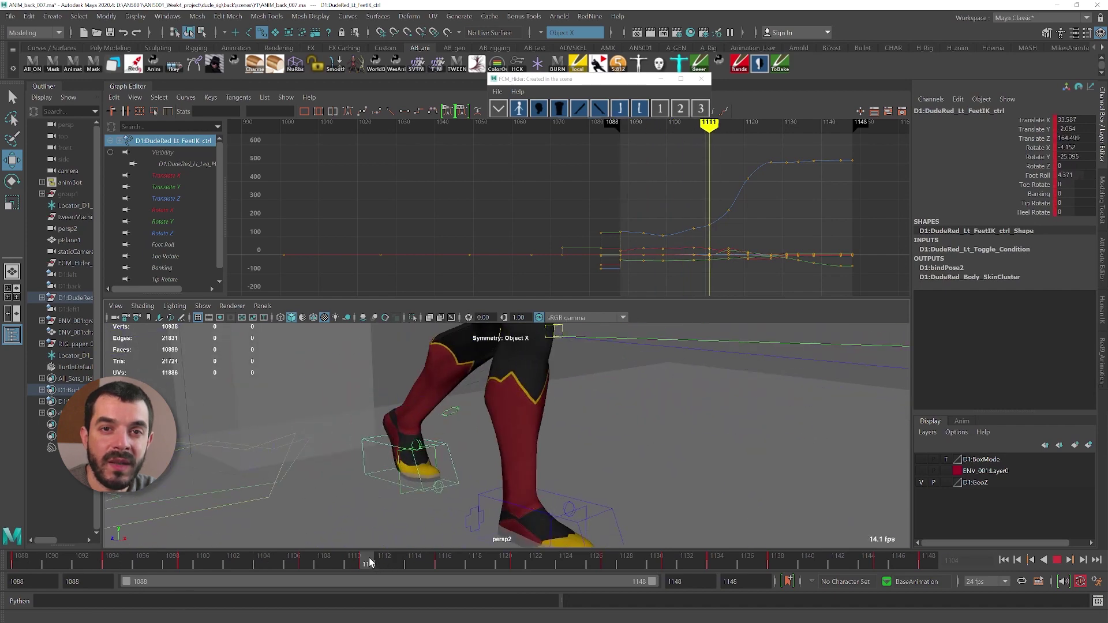
# - Try to copy the left foot control's translate values from frame 1111 to a key at frame 1088
pyautogui.moveTo(1035, 120); pyautogui.dragTo(1034, 139)
pyautogui.moveTo(367, 561); pyautogui.dragTo(20, 560, button='middle')
pyautogui.press('s')
pyautogui.moveTo(19, 560); pyautogui.dragTo(337, 560)
pyautogui.keyDown('shift'); pyautogui.moveTo(337, 560); pyautogui.dragTo(308, 560); pyautogui.keyUp('shift')
pyautogui.hotkey('ctrl', 'z')
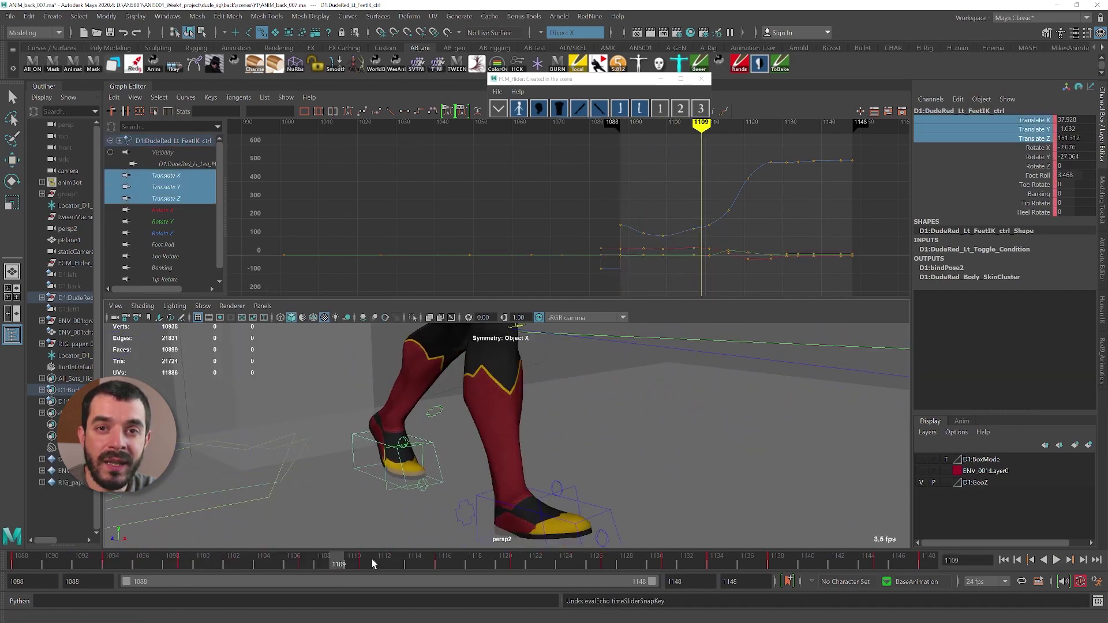
pyautogui.hotkey('ctrl', 'z')
# - Copy the left foot control's translate and rotate values from frame 1107 to frame 1088 and key them
pyautogui.moveTo(1036, 120); pyautogui.dragTo(1037, 166)
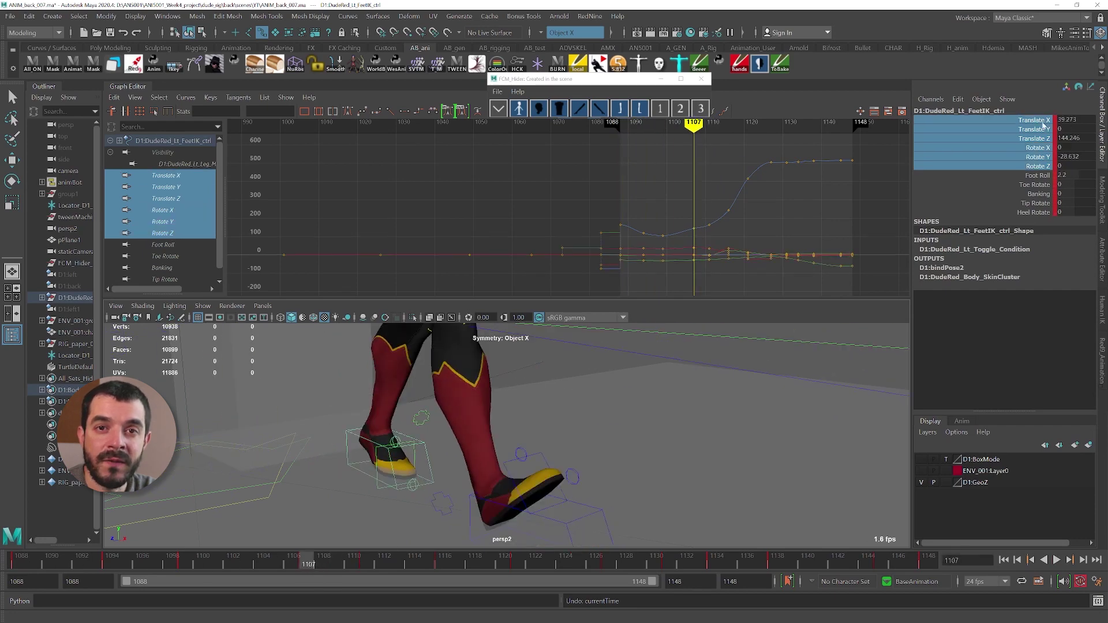
pyautogui.moveTo(308, 562); pyautogui.dragTo(19, 561, button='middle')
pyautogui.press('s')
pyautogui.click(309, 560)
pyautogui.keyDown('shift'); pyautogui.moveTo(309, 560); pyautogui.dragTo(80, 560); pyautogui.keyUp('shift')
pyautogui.rightClick(312, 558)
pyautogui.moveTo(266, 561); pyautogui.dragTo(360, 566)
pyautogui.hotkey('ctrl', 'z')
# - Key the left foot control's frame 1107 translate and rotate values at frame 1111 as well
pyautogui.click(20, 564)
pyautogui.keyDown('shift'); pyautogui.moveTo(74, 564); pyautogui.dragTo(315, 564); pyautogui.keyUp('shift')
pyautogui.moveTo(308, 564); pyautogui.dragTo(366, 564, button='middle')
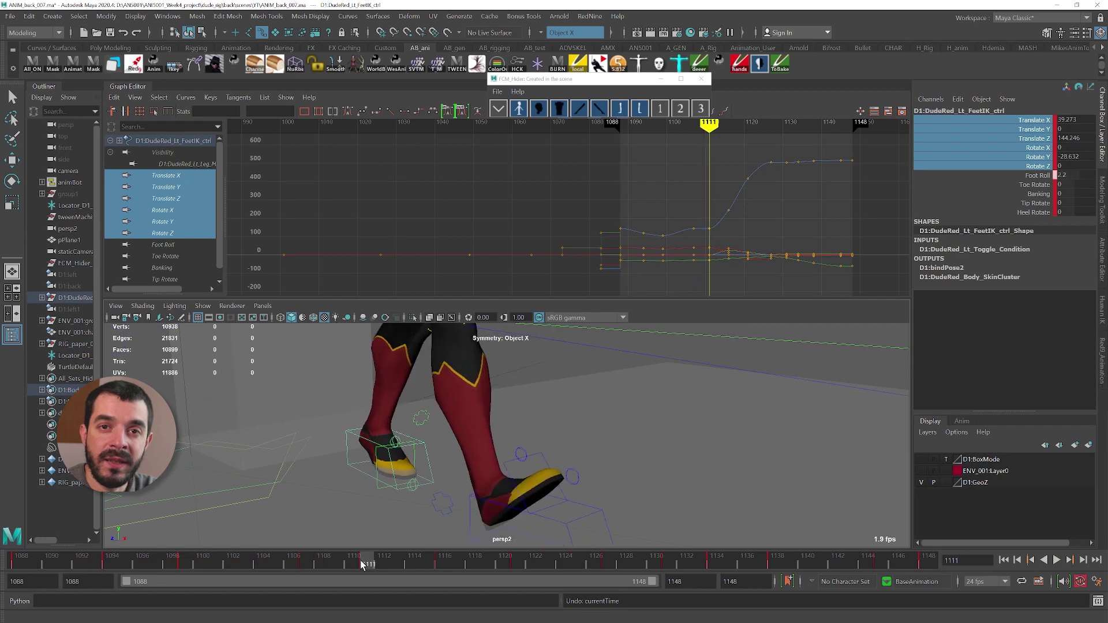
pyautogui.press('s')
# - Delete the left foot control's intermediate keys up to frame 1107 and play back the planted foot
pyautogui.keyDown('shift'); pyautogui.moveTo(102, 565); pyautogui.dragTo(304, 568); pyautogui.keyUp('shift')
pyautogui.rightClick(300, 563)
pyautogui.click(321, 322)
pyautogui.hotkey('alt', 'v')
pyautogui.moveTo(175, 570); pyautogui.dragTo(379, 579)
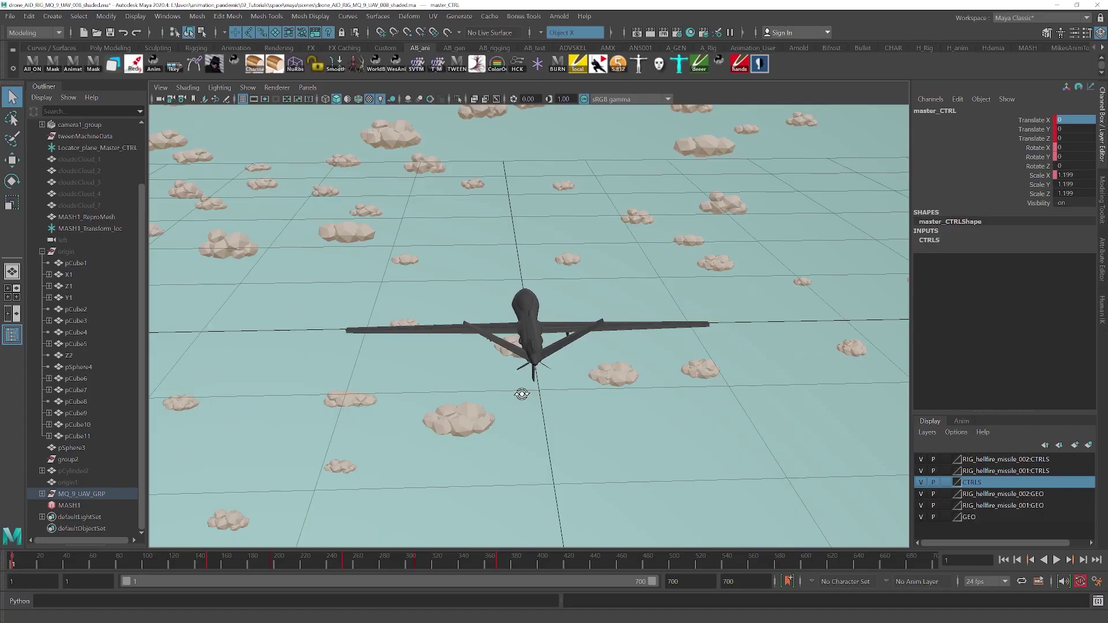
# - Orbit around the drone in its scene and play its animation to examine how the master control's translate values change
pyautogui.keyDown('alt'); pyautogui.moveTo(525, 383); pyautogui.dragTo(604, 403); pyautogui.keyUp('alt')
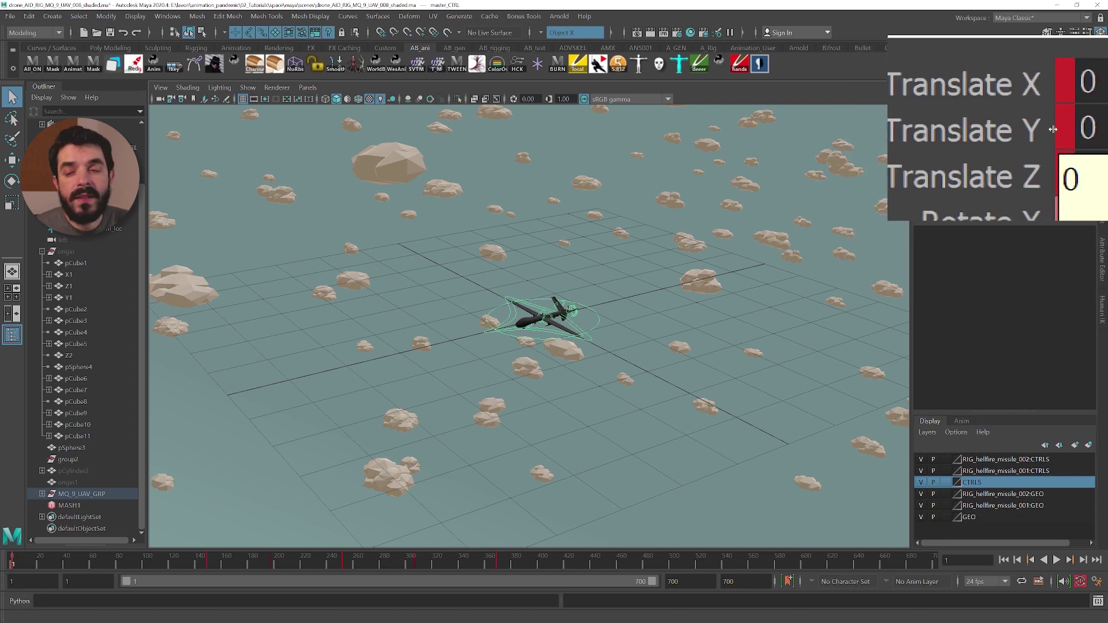
pyautogui.moveTo(25, 560); pyautogui.dragTo(137, 559)
pyautogui.hotkey('alt', 'v')
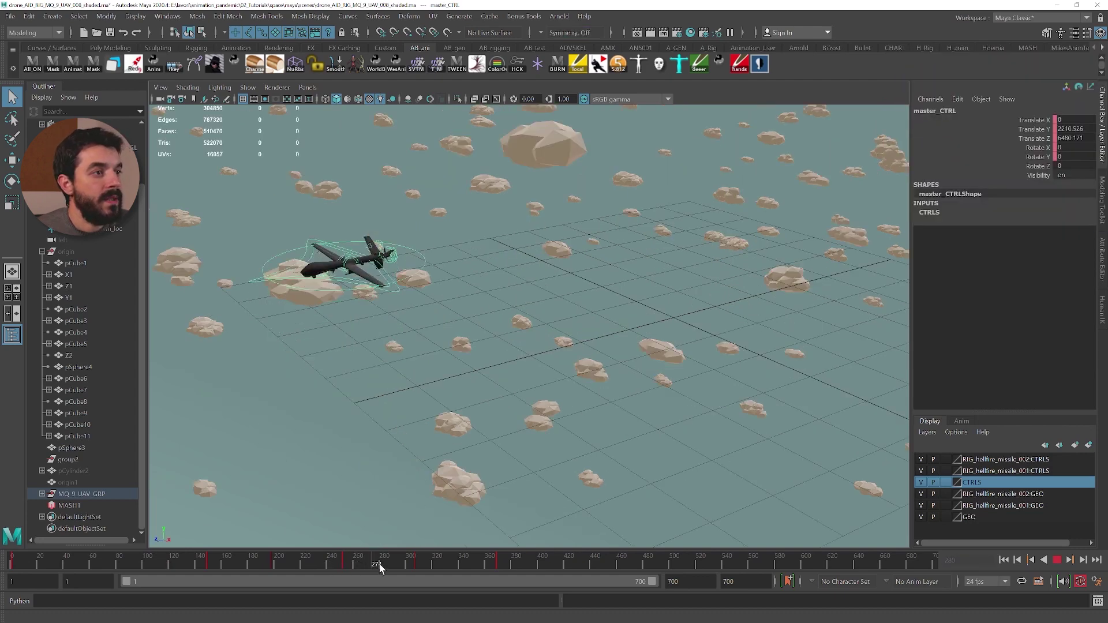
pyautogui.hotkey('alt', 'v')
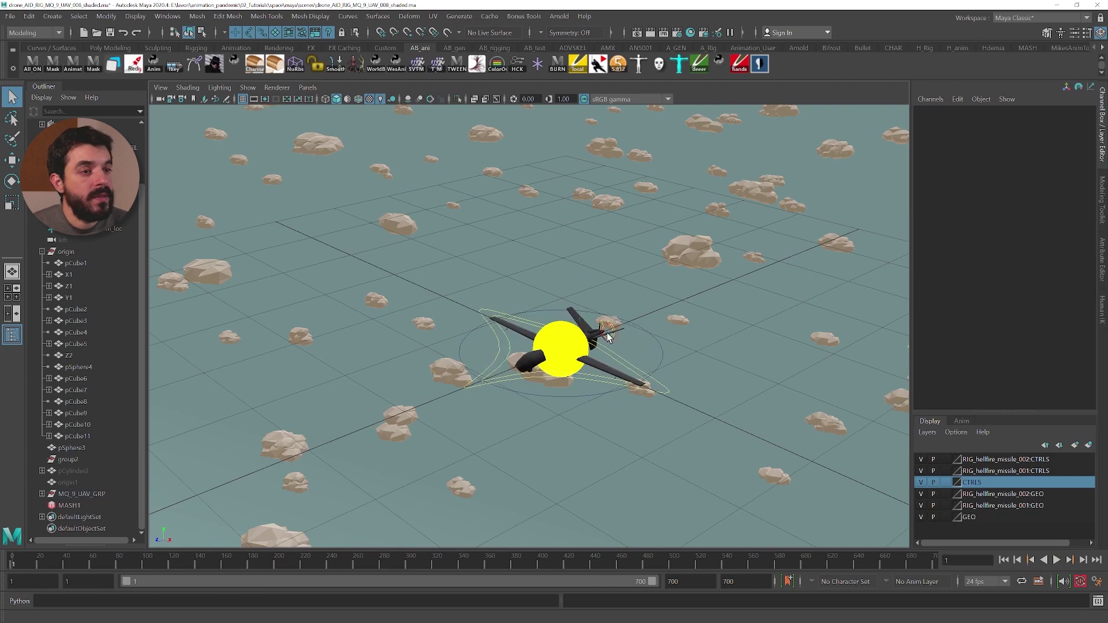
# - Scrub the drone's flight and stop at frame 378 to examine its axis offsets from the yellow origin sphere
pyautogui.scroll(-10, 466, 338)
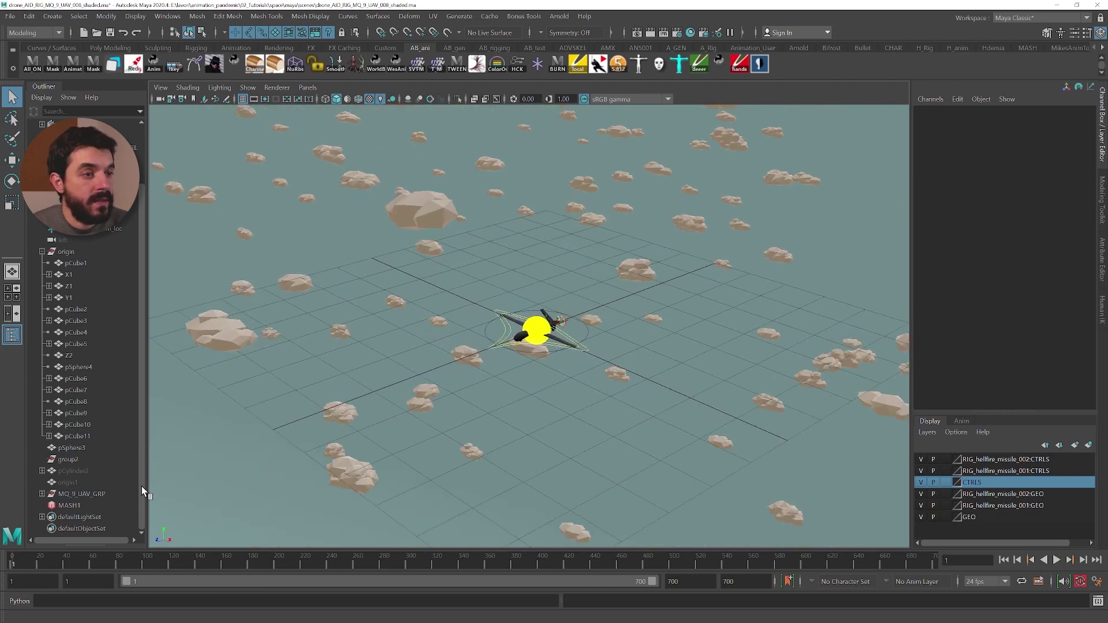
pyautogui.moveTo(13, 559); pyautogui.dragTo(541, 559)
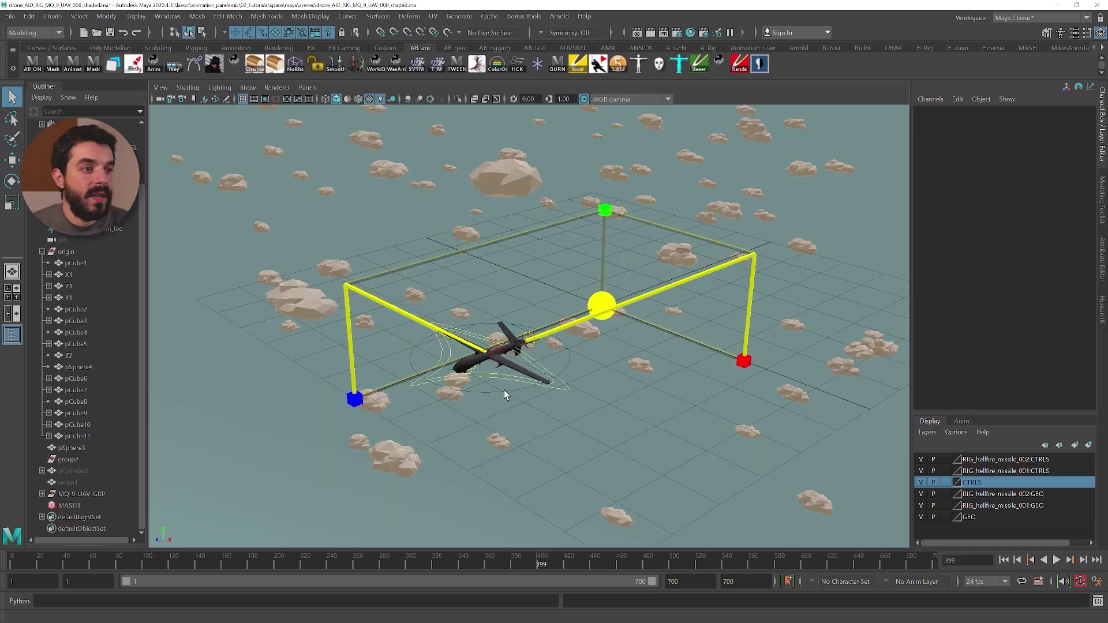
pyautogui.click(504, 393)
pyautogui.click(512, 558)
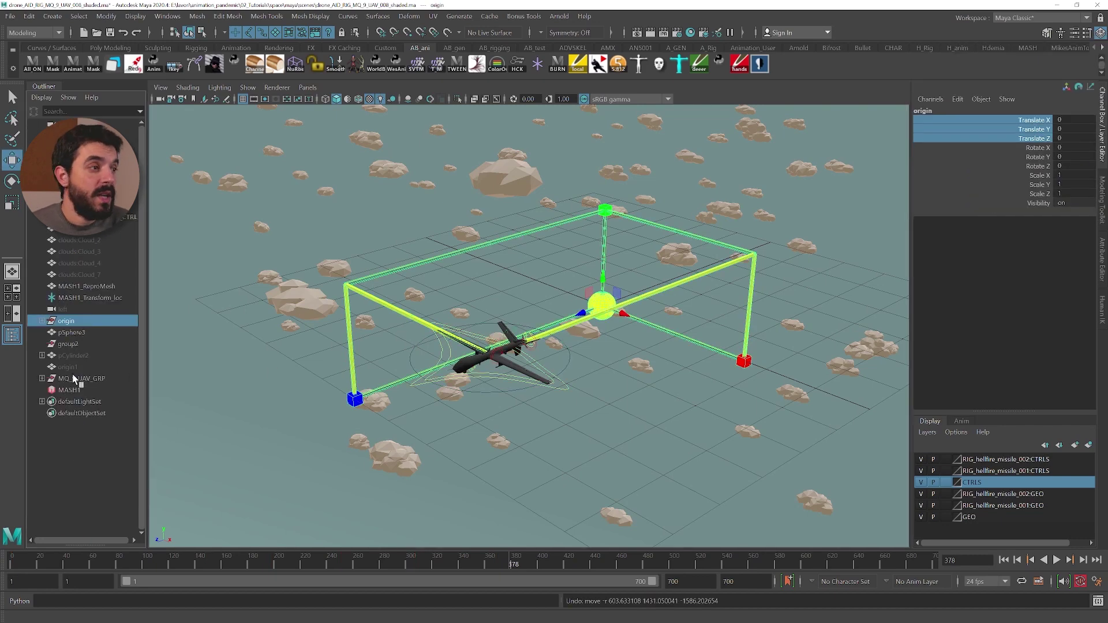
# - Parent MQ_9_UAV_GRP under the origin group and move the origin group to about X 7686, Y 5258
pyautogui.click(73, 378)
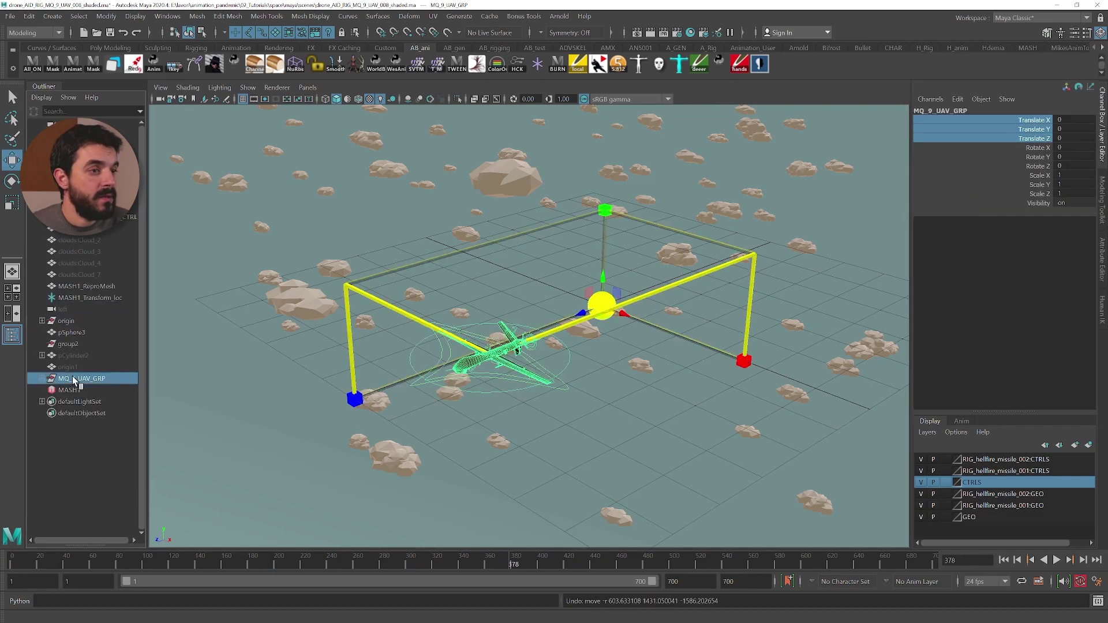
pyautogui.moveTo(68, 320); pyautogui.dragTo(68, 320, button='middle')
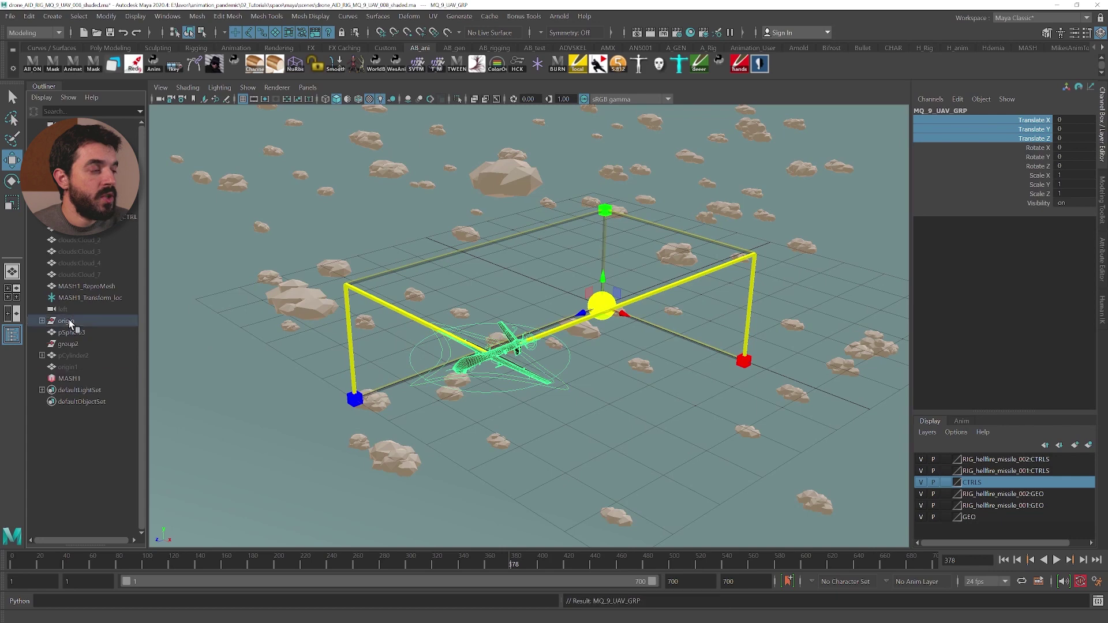
pyautogui.click(68, 321)
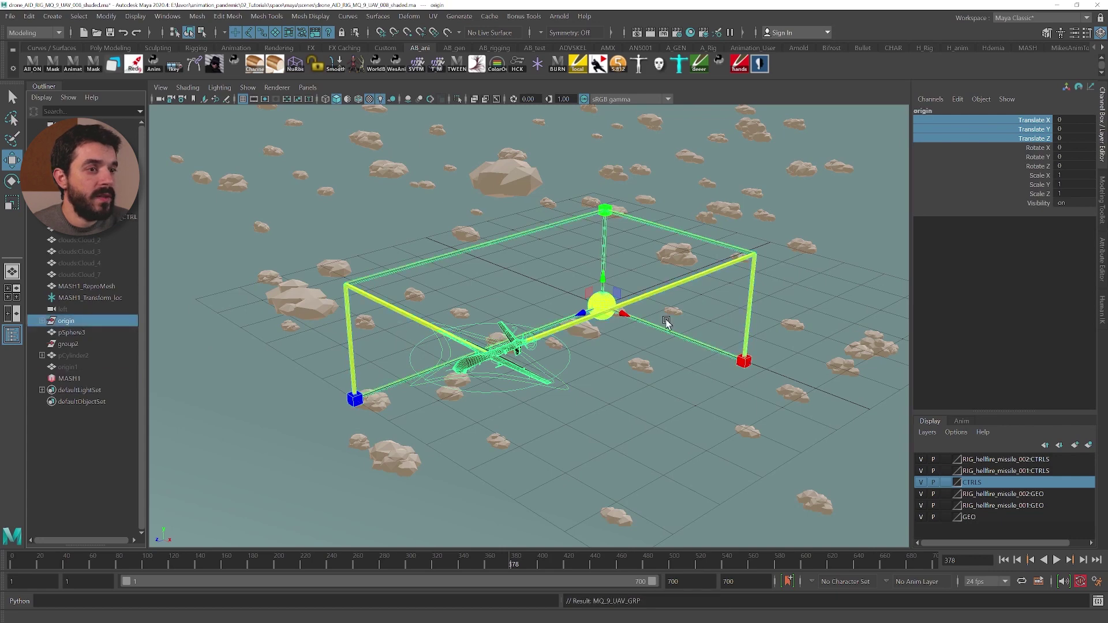
pyautogui.moveTo(624, 316); pyautogui.dragTo(723, 436)
pyautogui.keyDown('alt'); pyautogui.moveTo(722, 436); pyautogui.dragTo(627, 384, button='middle'); pyautogui.keyUp('alt')
pyautogui.moveTo(604, 339); pyautogui.dragTo(610, 146)
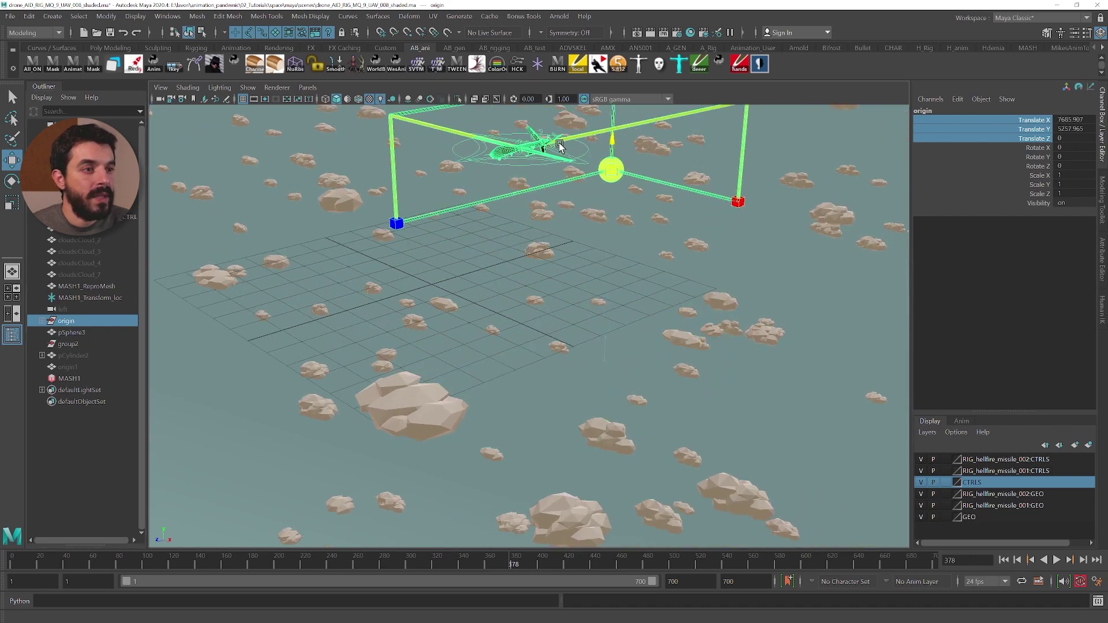
# - Rotate the origin group about 44.5 degrees around X
pyautogui.keyDown('alt'); pyautogui.moveTo(546, 170); pyautogui.dragTo(560, 280, button='middle'); pyautogui.keyUp('alt')
pyautogui.press('e')
pyautogui.moveTo(622, 266); pyautogui.dragTo(619, 328)
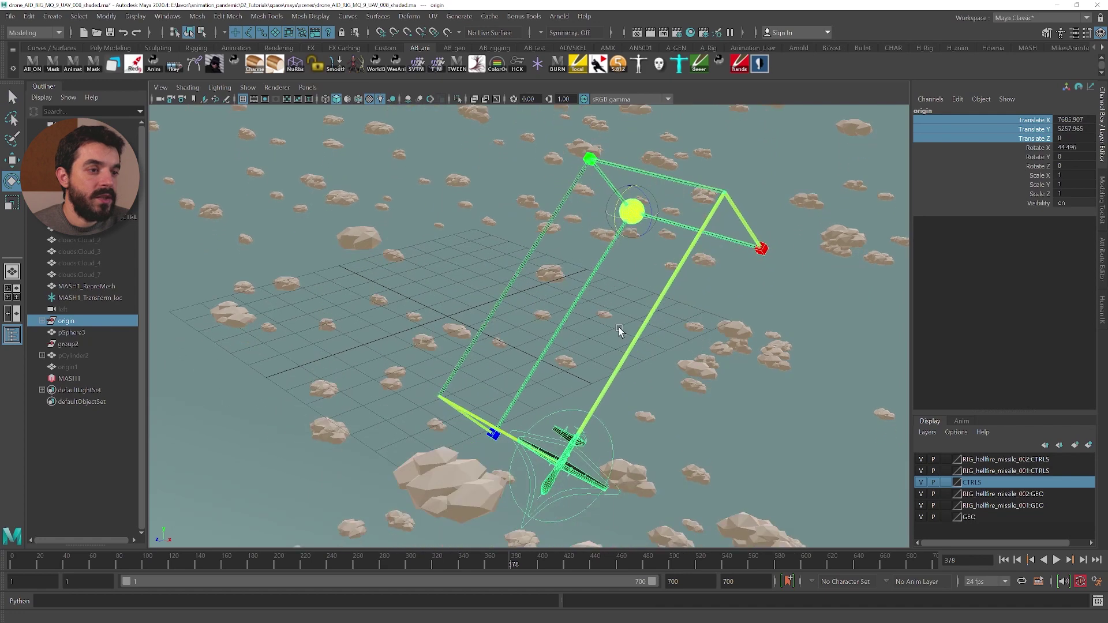
# - Select the drone's master_CTRL and step back through the frames to 410 to examine its translate values
pyautogui.click(609, 435)
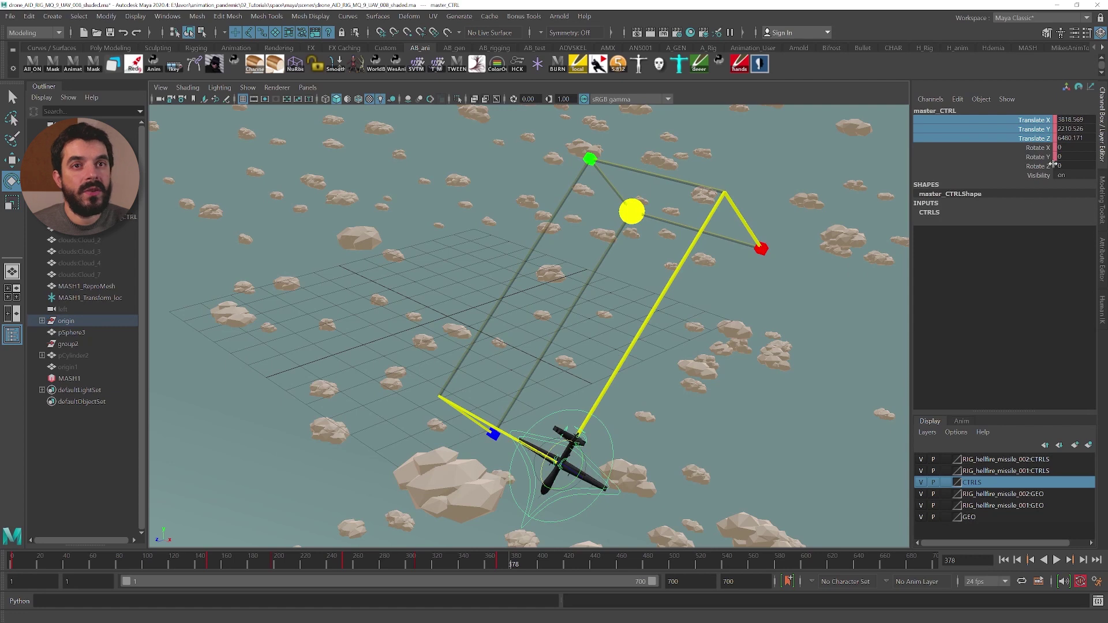
pyautogui.press('super+plus')
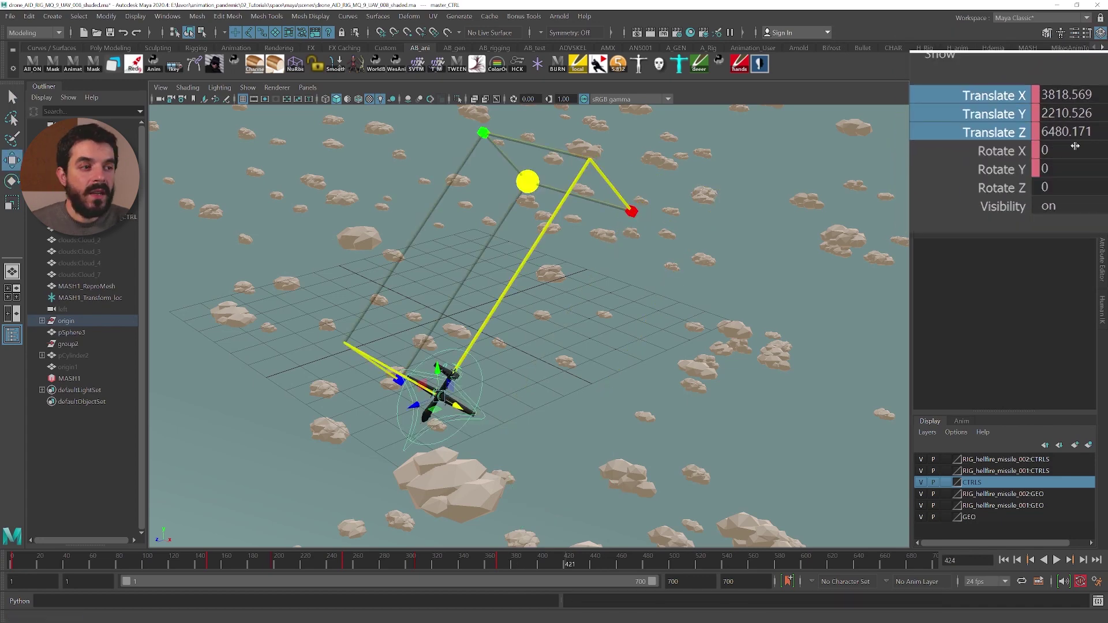
pyautogui.hotkey('alt', ',')
pyautogui.hotkey('alt', ',')
pyautogui.hotkey('alt', ',')
pyautogui.hotkey('alt', ',')
pyautogui.hotkey('alt', ',')
pyautogui.hotkey('alt', ',')
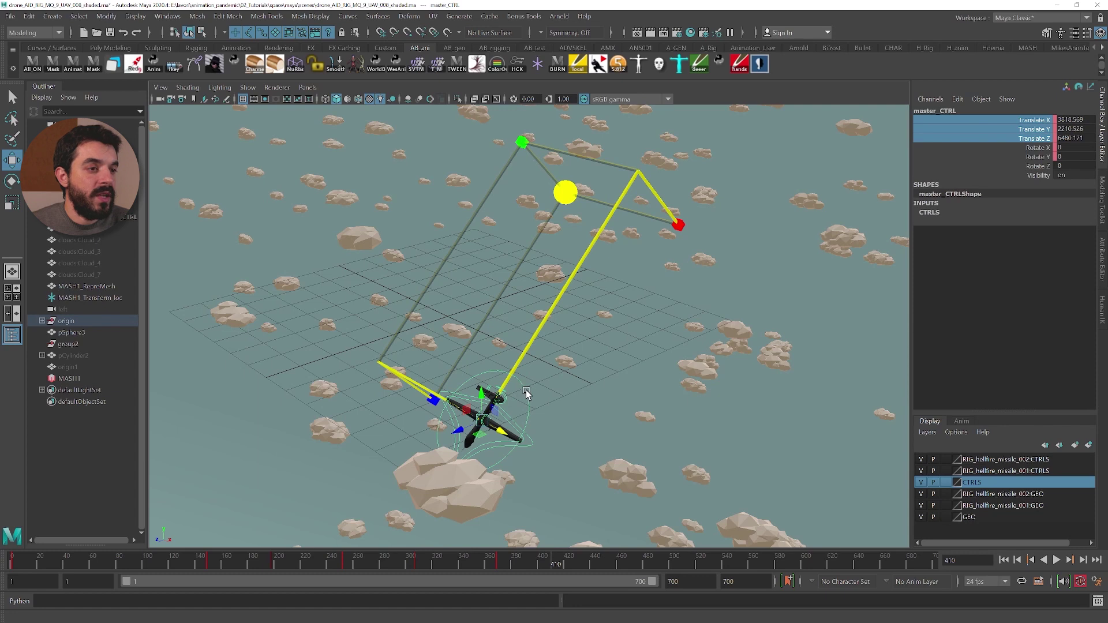
# - Set the translate X, Y and Z of master_CTRL to 0 at frame 410
pyautogui.hotkey('ctrl', 'z')
pyautogui.moveTo(466, 448); pyautogui.dragTo(563, 288)
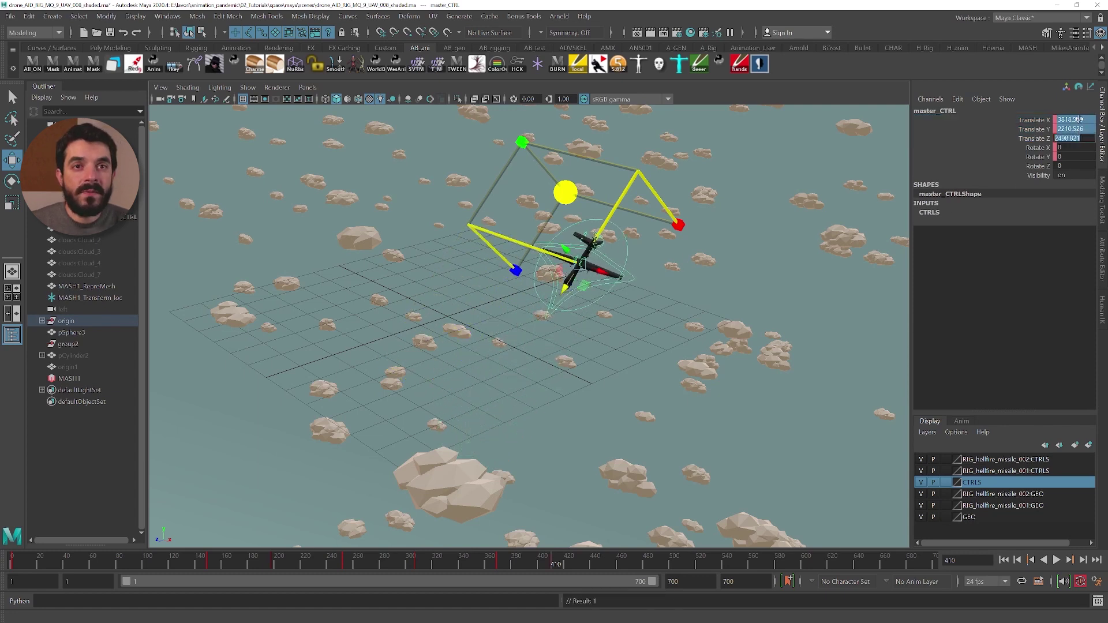
pyautogui.write('0')
pyautogui.press('Return')
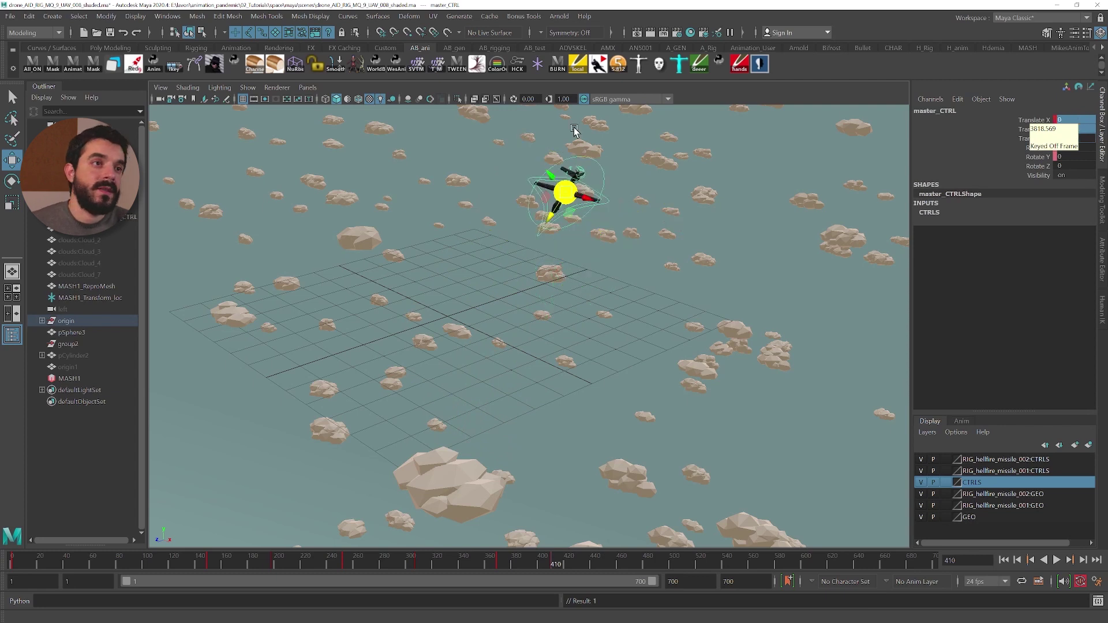
# - Move the origin group to about 6707 in X and rotate it to about -114 degrees around X
pyautogui.click(74, 320)
pyautogui.press('e')
pyautogui.hotkey('ctrl', 'z')
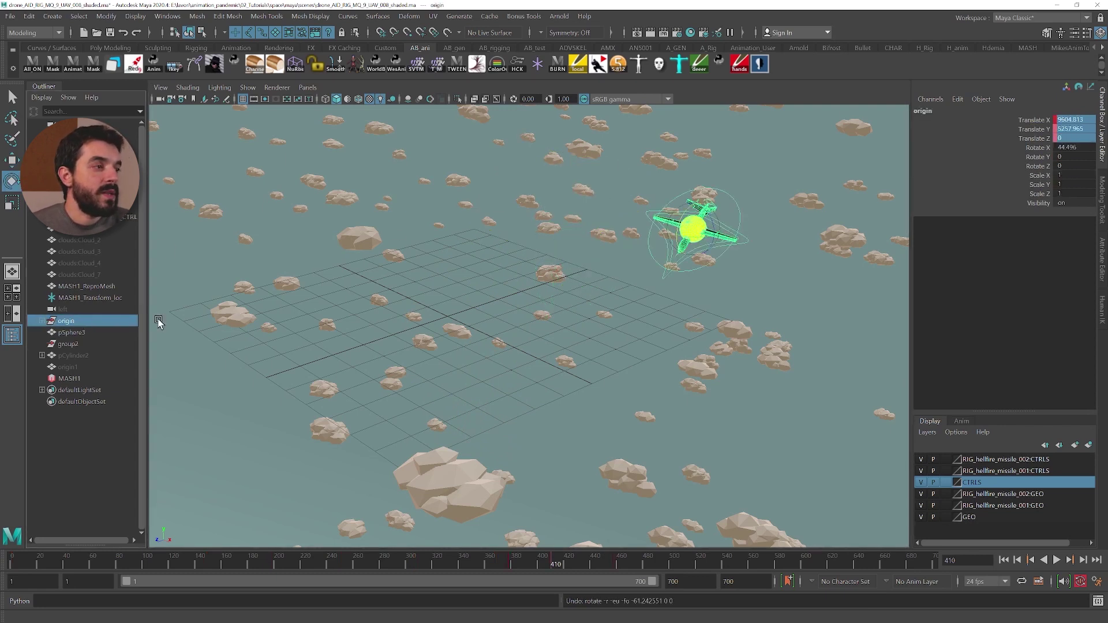
pyautogui.press('w')
pyautogui.moveTo(719, 238); pyautogui.dragTo(648, 208)
pyautogui.press('e')
pyautogui.press('q')
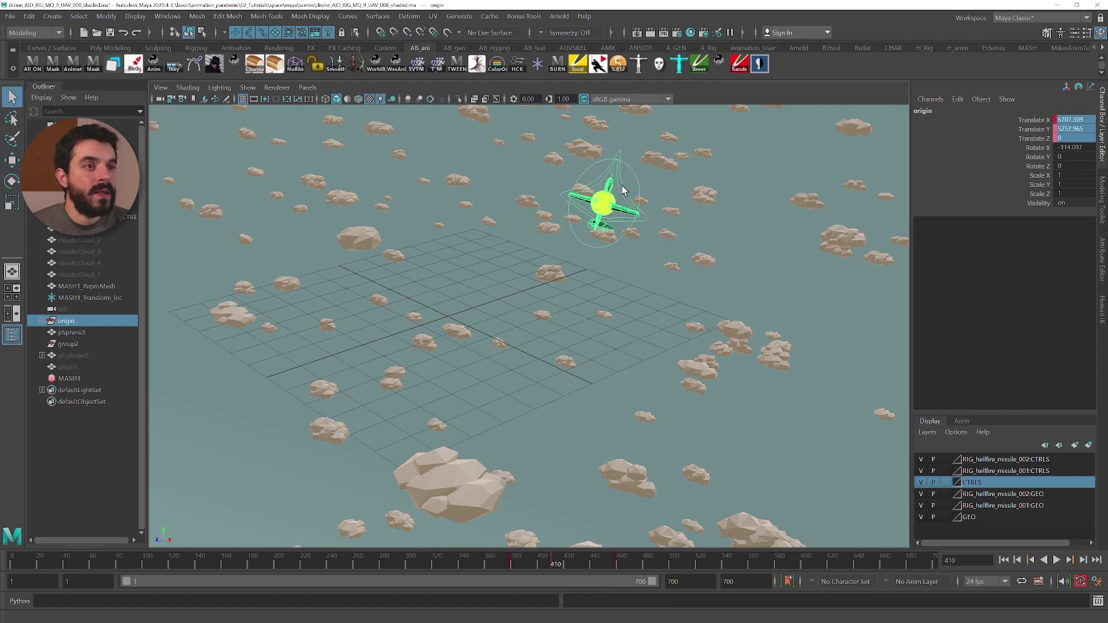
# - Expand the origin group and compare the transform values of master_CTRL, MQ_9_UAV_GRP and the origin group
pyautogui.click(630, 183)
pyautogui.click(634, 176)
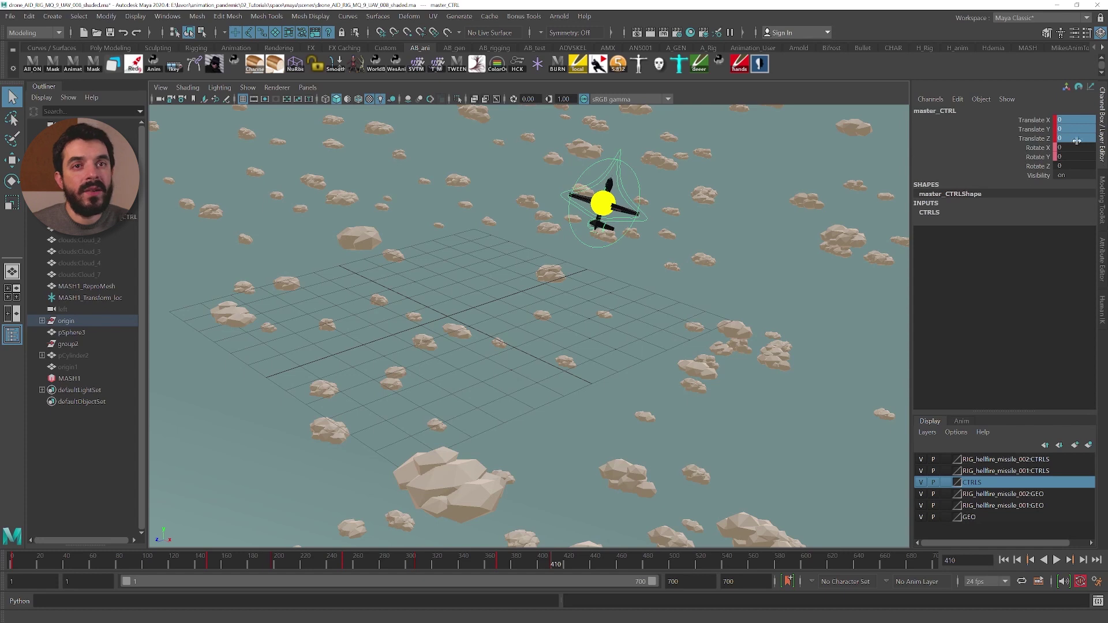
pyautogui.click(42, 321)
pyautogui.click(86, 517)
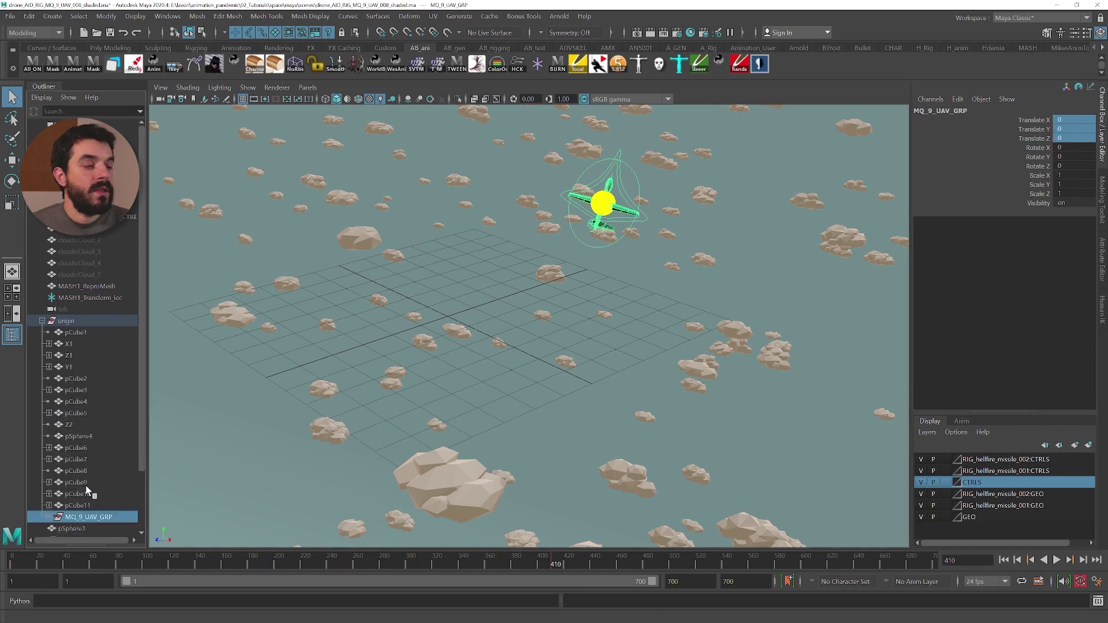
pyautogui.click(64, 322)
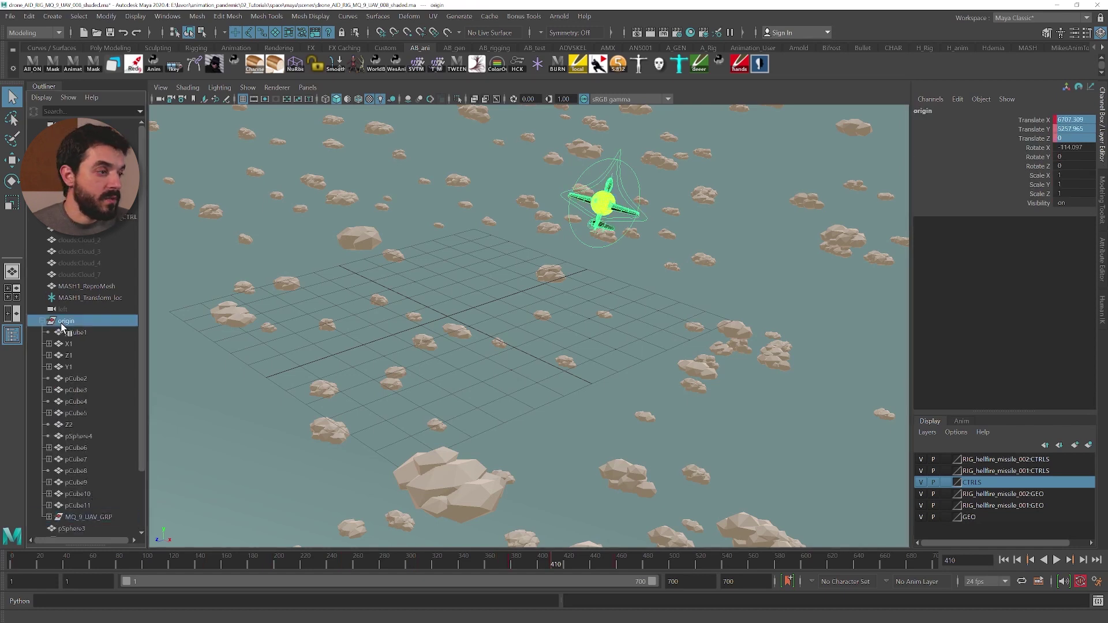
pyautogui.click(77, 518)
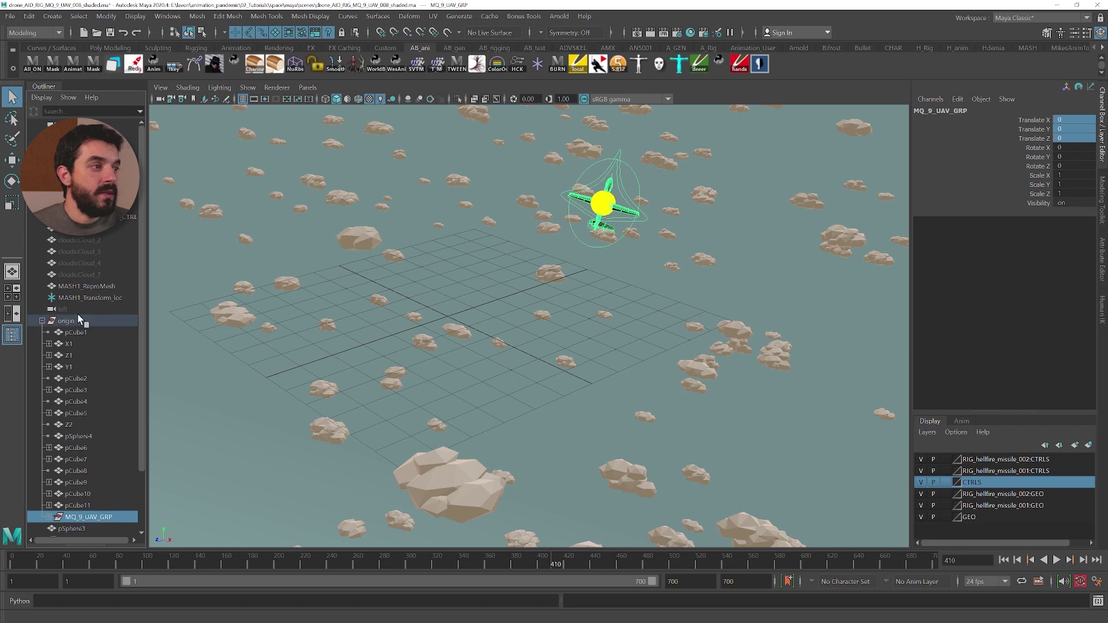
pyautogui.click(77, 321)
pyautogui.click(79, 516)
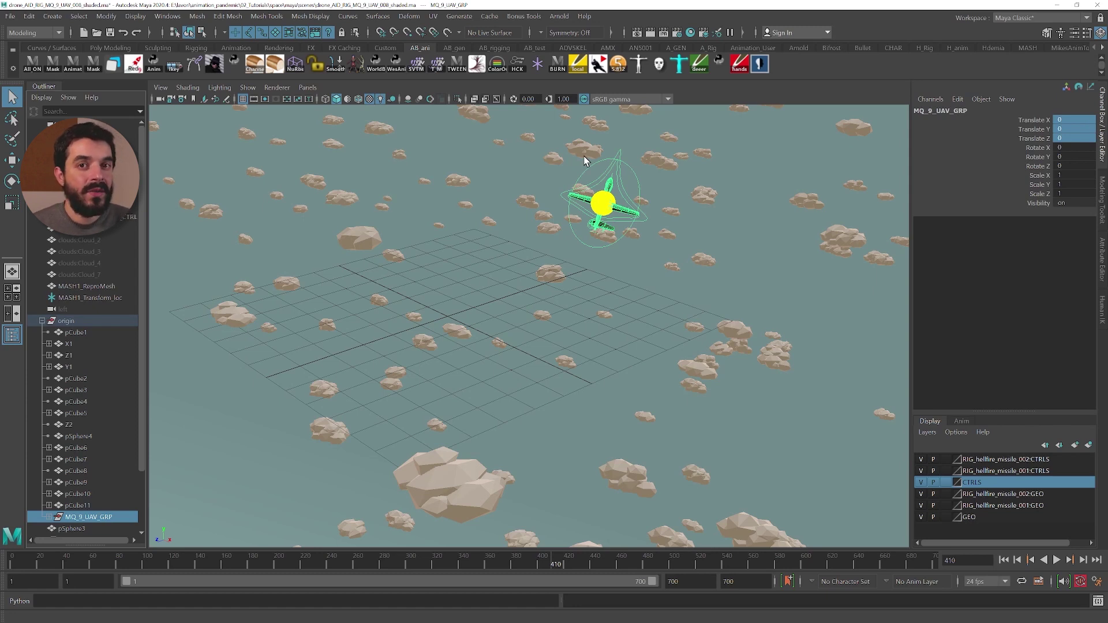
# - Rotate the origin group to about -10 degrees around X
pyautogui.click(66, 321)
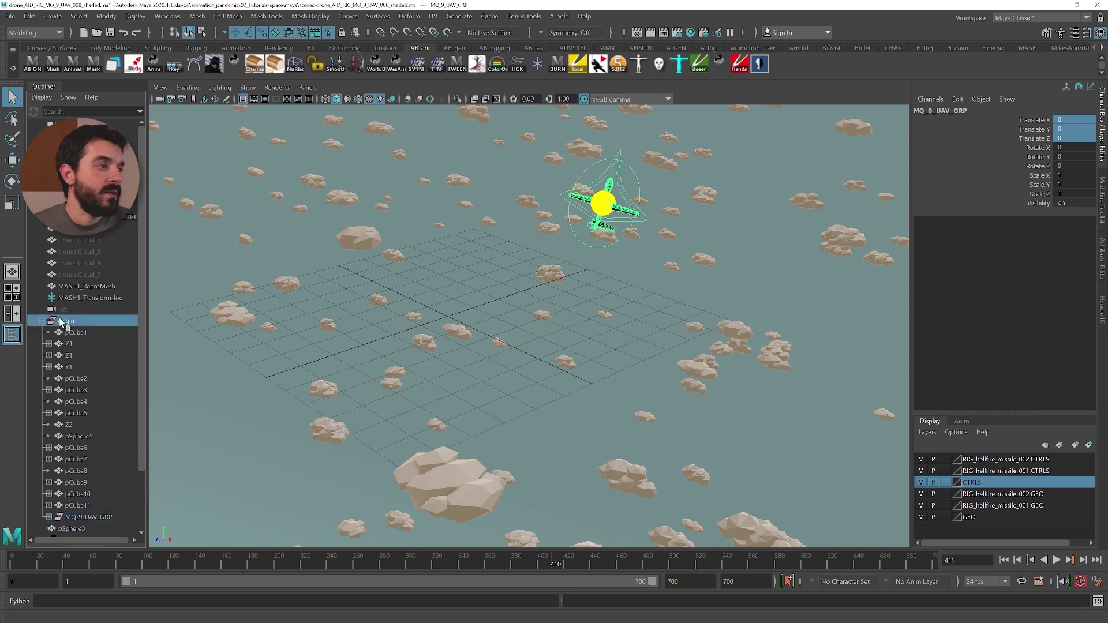
pyautogui.press('e')
pyautogui.moveTo(597, 193); pyautogui.dragTo(577, 243)
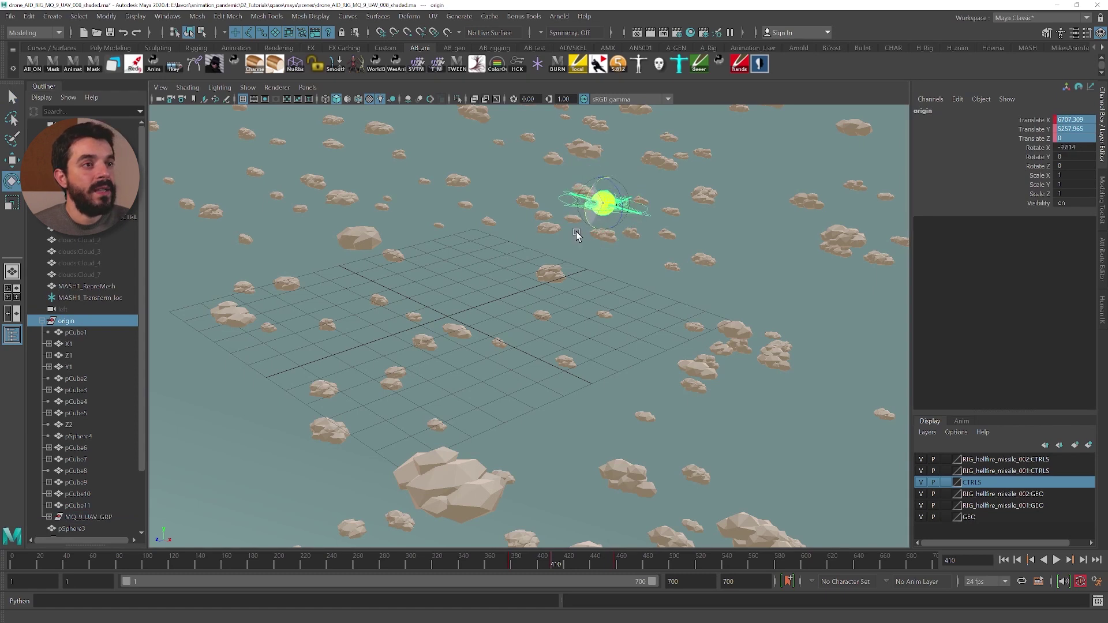
# - Move the origin group to about 3892 in Y and rotate it to about -61 degrees around Z
pyautogui.press('w')
pyautogui.moveTo(606, 199); pyautogui.dragTo(714, 273)
pyautogui.press('e')
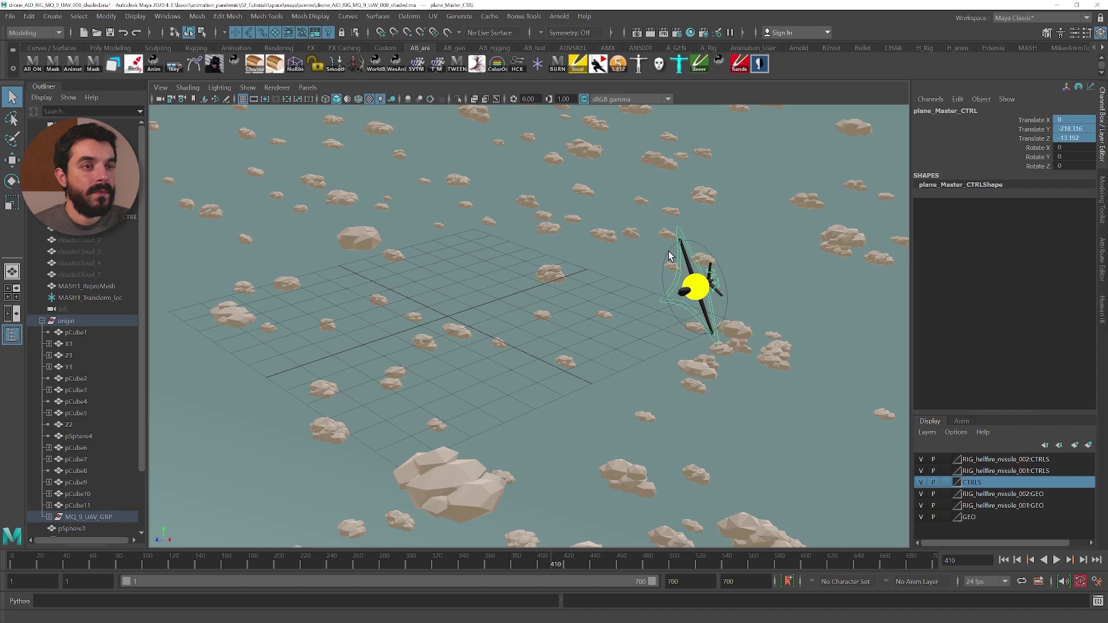
# - Move master_CTRL away from the origin group to about 3784 in Y and 8692 in Z
pyautogui.click(682, 269)
pyautogui.press('w')
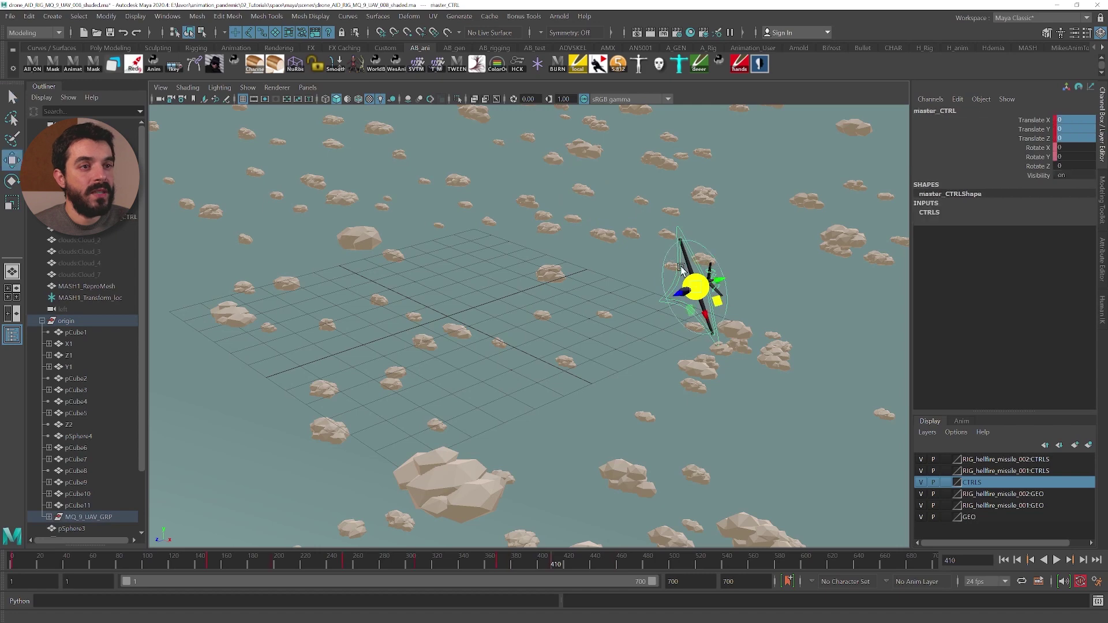
pyautogui.moveTo(687, 295); pyautogui.dragTo(526, 218)
pyautogui.keyDown('alt'); pyautogui.moveTo(558, 241); pyautogui.dragTo(557, 270, button='middle'); pyautogui.keyUp('alt')
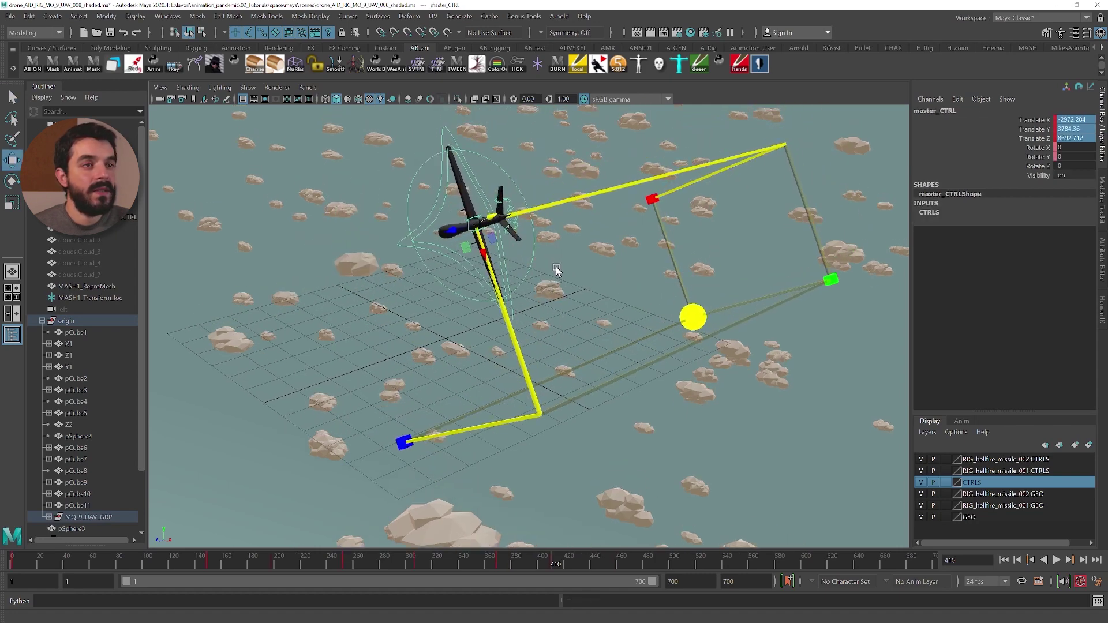
# - Try rotating the origin group with the offset drone, and undo the test transforms back to the grid centre
pyautogui.click(81, 320)
pyautogui.press('e')
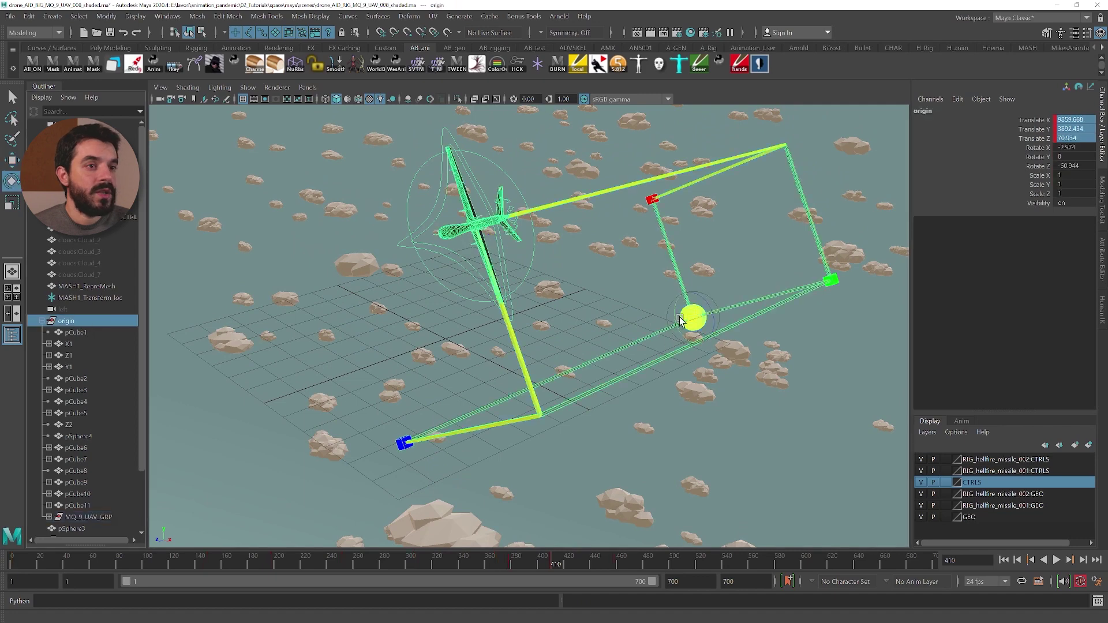
pyautogui.moveTo(681, 320)
pyautogui.mouseDown()
pyautogui.moveTo(675, 302)
pyautogui.moveTo(687, 314)
pyautogui.mouseUp()
pyautogui.hotkey('ctrl', 'z')
pyautogui.press('q')
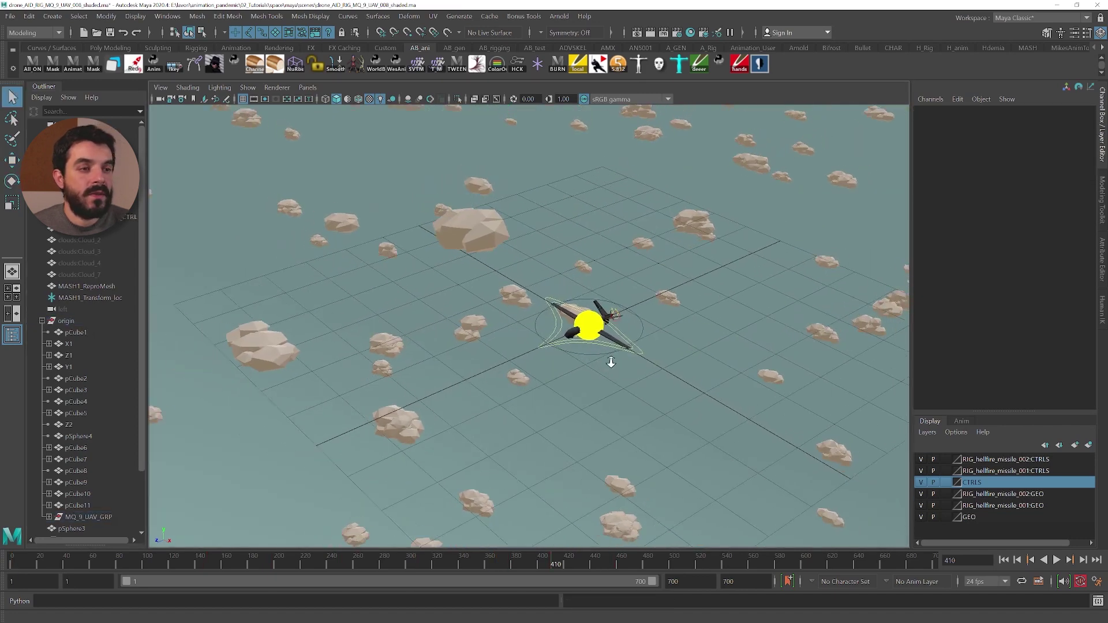
# - Select master_CTRL and move the drone below the origin group to about -6374 in Y
pyautogui.keyDown('alt'); pyautogui.moveTo(608, 355); pyautogui.dragTo(595, 343); pyautogui.keyUp('alt')
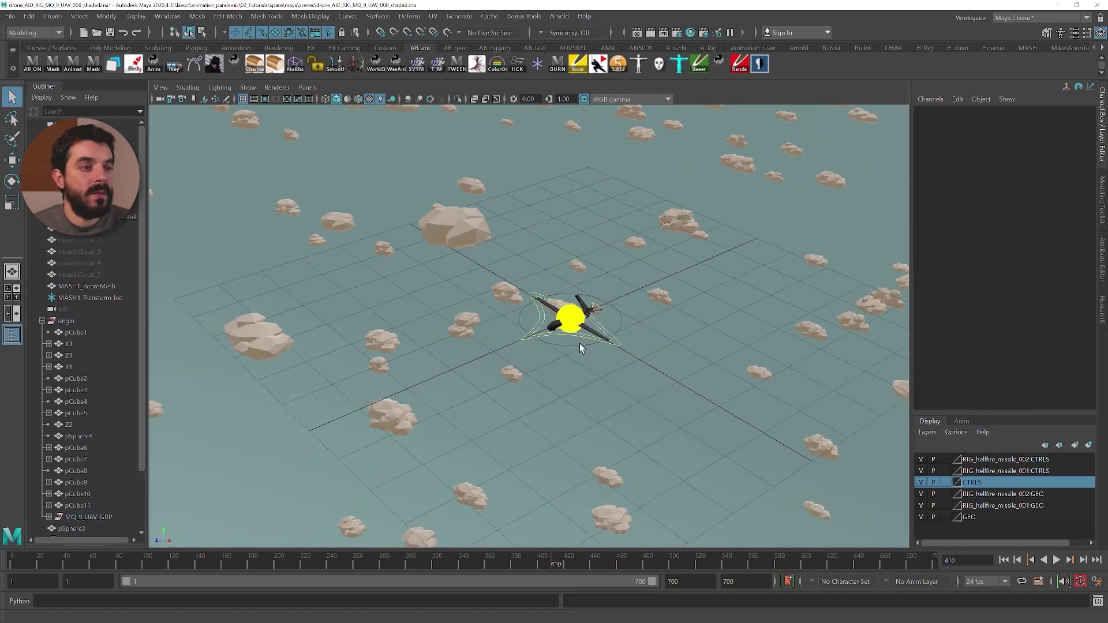
pyautogui.click(579, 347)
pyautogui.click(579, 348)
pyautogui.press('w')
pyautogui.keyDown('alt'); pyautogui.moveTo(580, 349); pyautogui.dragTo(508, 325); pyautogui.keyUp('alt')
pyautogui.moveTo(564, 276); pyautogui.dragTo(555, 298)
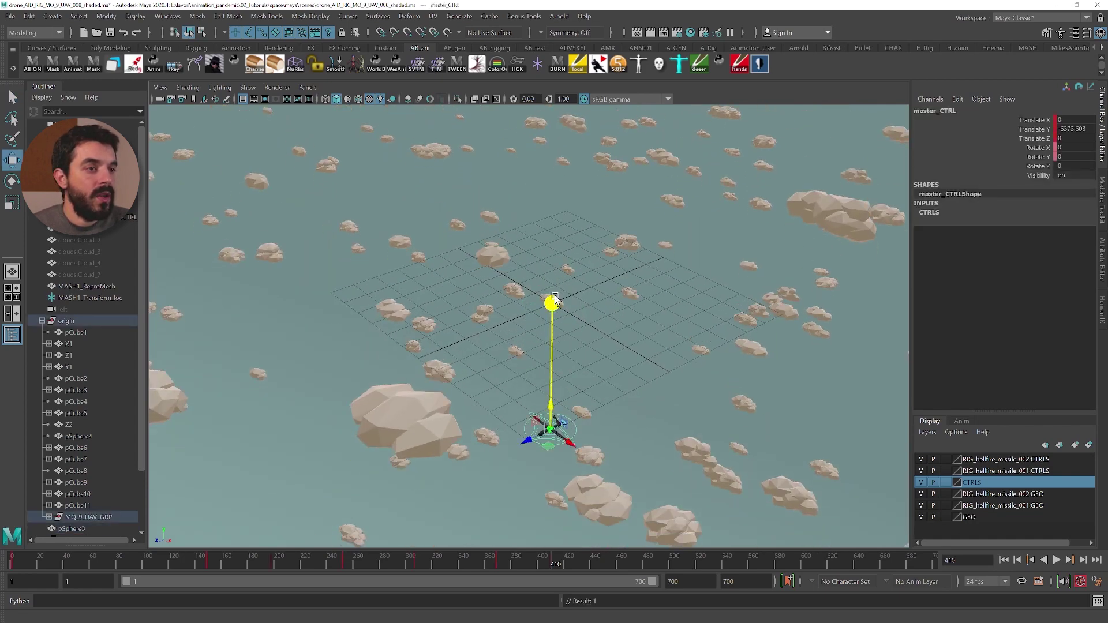
# - Key the origin group rotating about one full turn around X, and play back the drone's orbit
pyautogui.click(61, 322)
pyautogui.moveTo(585, 558); pyautogui.dragTo(615, 557)
pyautogui.press('e')
pyautogui.moveTo(538, 287); pyautogui.dragTo(496, 258)
pyautogui.press('s')
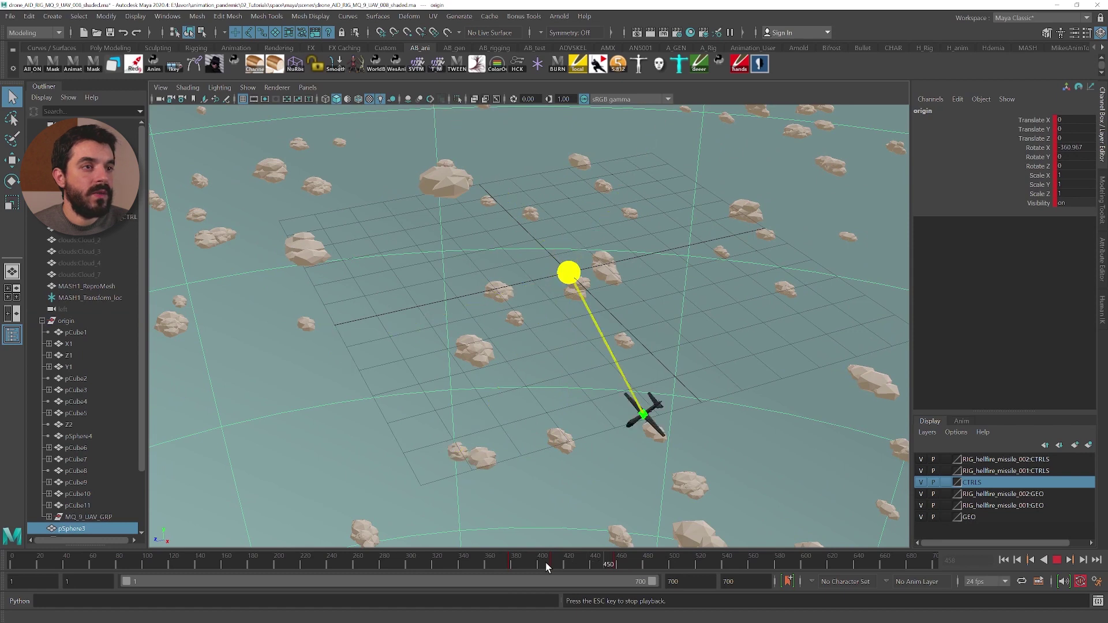
pyautogui.press('Escape')
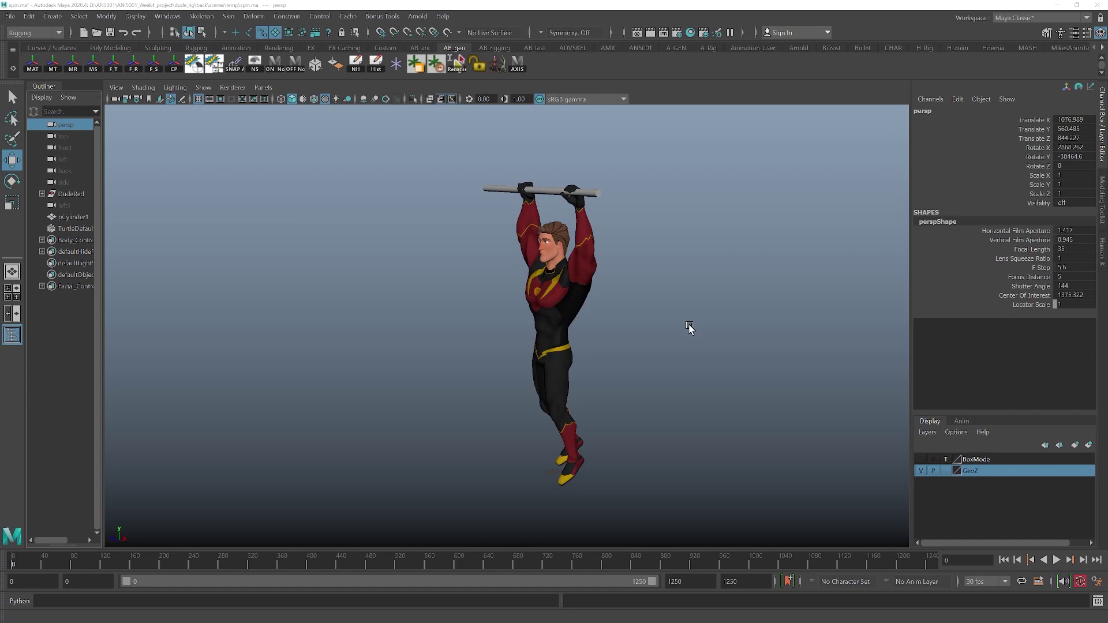
# - Select the bar the character hangs from and examine the hanging pose from the side
pyautogui.moveTo(623, 335)
pyautogui.keyDown('alt'); pyautogui.mouseDown()
pyautogui.moveTo(601, 335)
pyautogui.moveTo(617, 336)
pyautogui.mouseUp(); pyautogui.keyUp('alt')
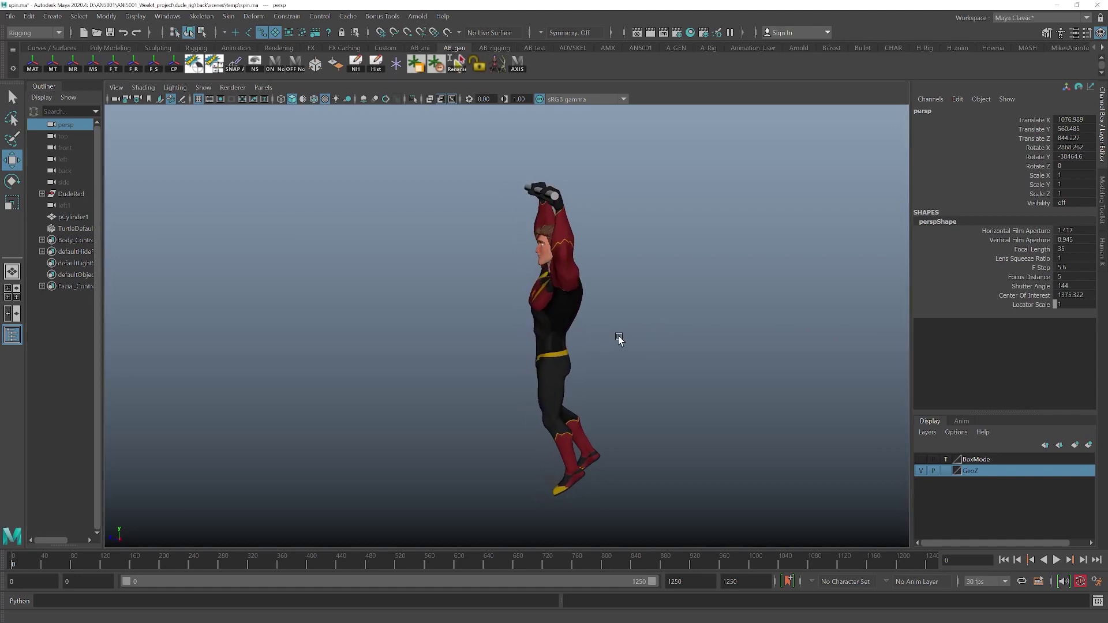
pyautogui.click(522, 183)
pyautogui.click(526, 187)
pyautogui.moveTo(523, 240)
pyautogui.keyDown('alt'); pyautogui.mouseDown()
pyautogui.moveTo(545, 241)
pyautogui.moveTo(530, 242)
pyautogui.mouseUp(); pyautogui.keyUp('alt')
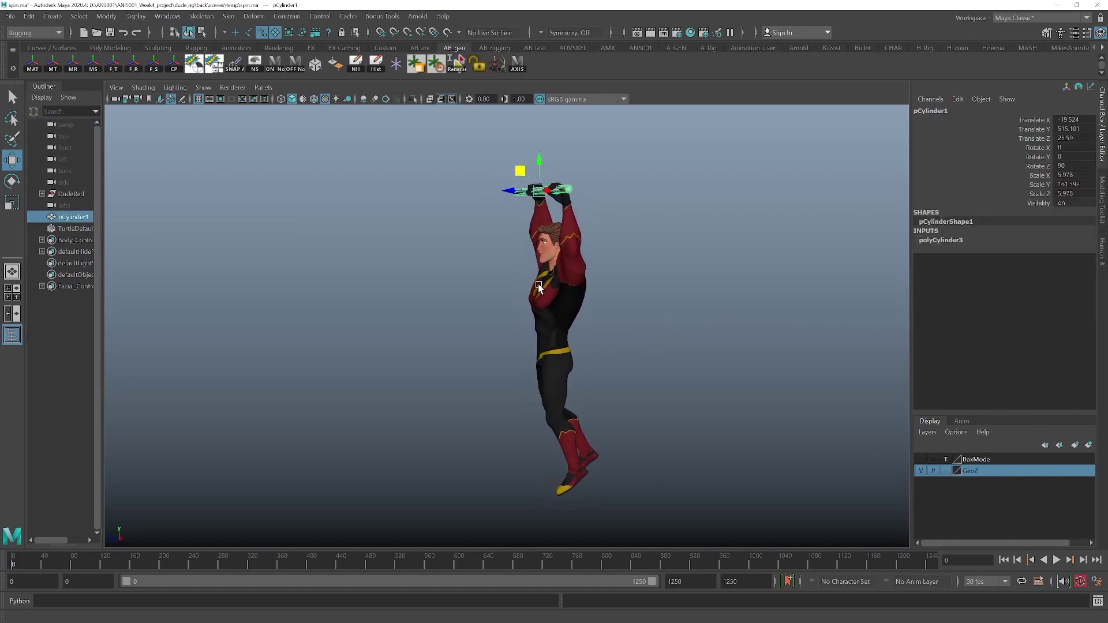
# - Show the character's rig controls and select DudeRed_Master_Ctrl at the feet
pyautogui.hotkey('alt', '1')
pyautogui.keyDown('alt'); pyautogui.moveTo(605, 398); pyautogui.dragTo(581, 422); pyautogui.keyUp('alt')
pyautogui.click(601, 463)
# - Try swinging the character with DudeRed_Master_Ctrl at frame 105, moved to about 119 in Y and 209 in Z and rotated about -36 degrees in X
pyautogui.press('e')
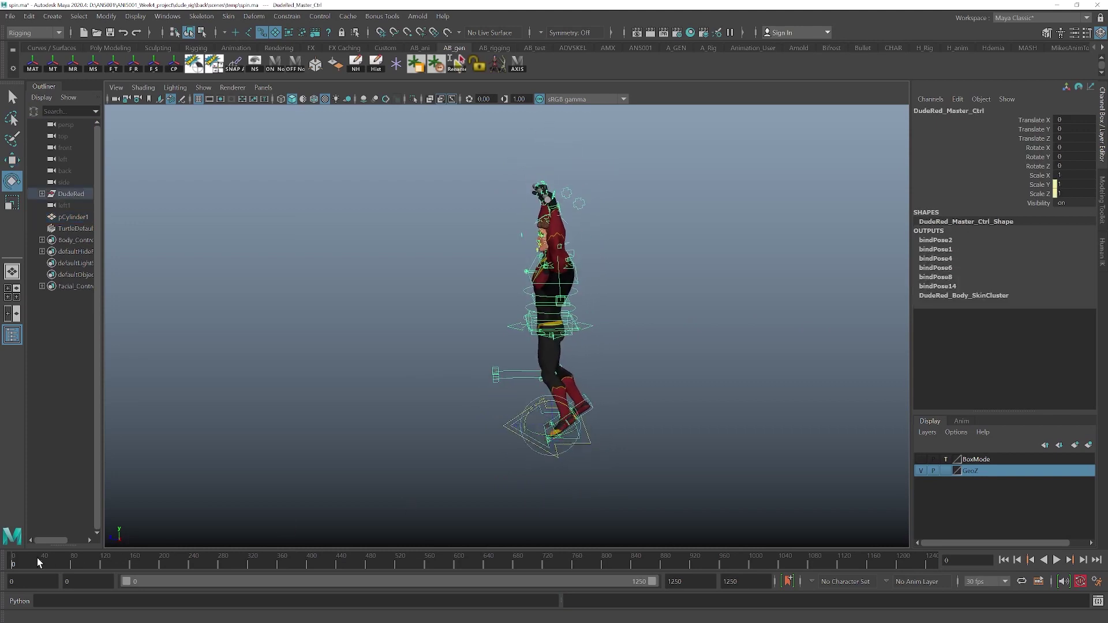
pyautogui.click(93, 564)
pyautogui.press('s')
pyautogui.press('w')
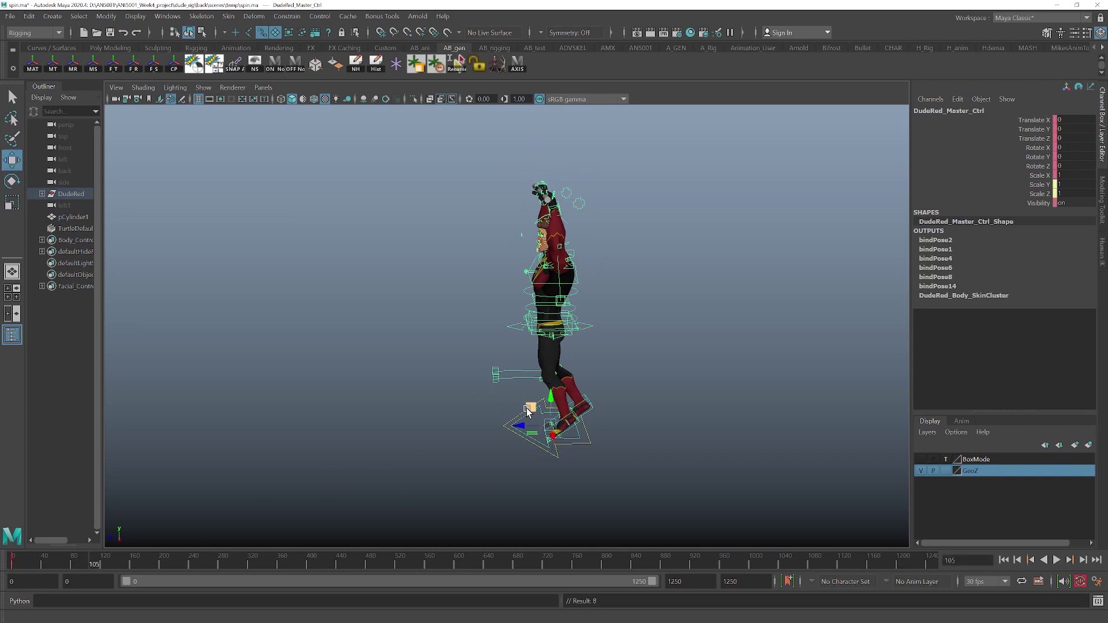
pyautogui.moveTo(528, 411); pyautogui.dragTo(495, 357)
pyautogui.press('e')
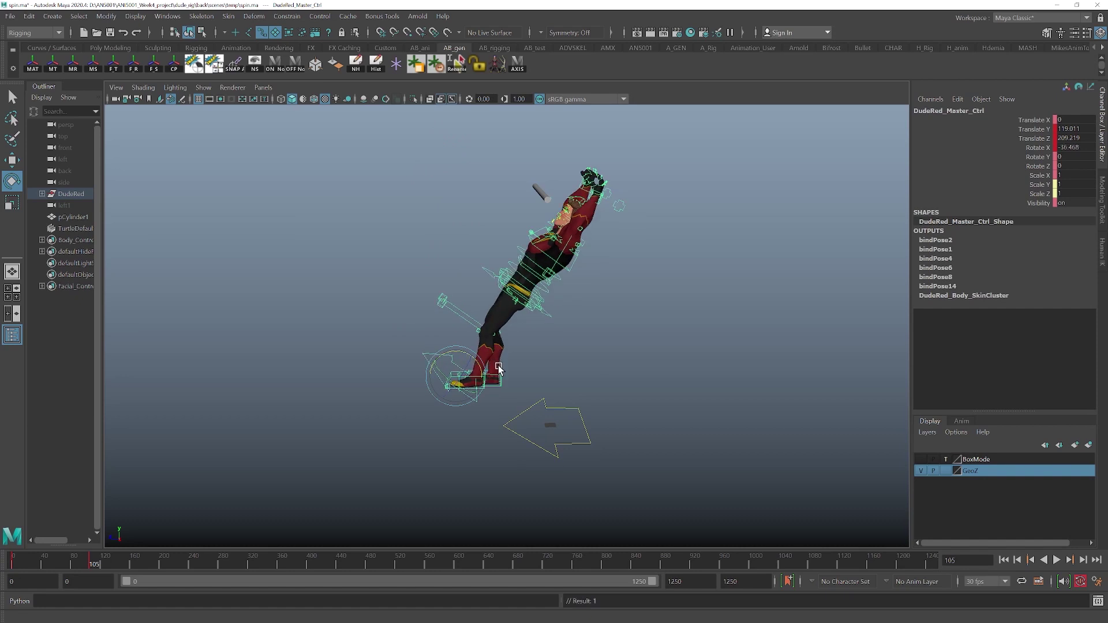
pyautogui.hotkey('ctrl', 'z')
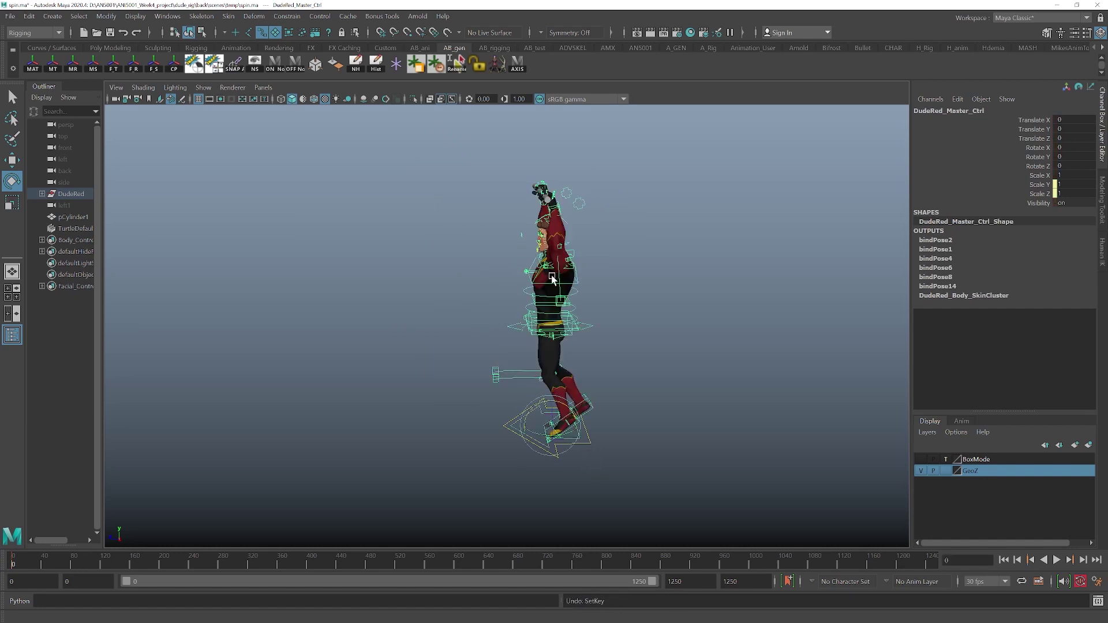
# - Raise DudeRed_RootMaster_Ctrl to the bar's height by setting its translate Y to 515.101
pyautogui.press('w')
pyautogui.keyDown('alt'); pyautogui.moveTo(562, 387); pyautogui.dragTo(565, 346, button='middle'); pyautogui.keyUp('alt')
pyautogui.keyDown('alt'); pyautogui.moveTo(565, 346); pyautogui.dragTo(684, 430, button='right'); pyautogui.keyUp('alt')
pyautogui.moveTo(684, 430)
pyautogui.keyDown('alt'); pyautogui.mouseDown(button='middle')
pyautogui.moveTo(647, 415)
pyautogui.moveTo(684, 422)
pyautogui.mouseUp(button='middle'); pyautogui.keyUp('alt')
pyautogui.keyDown('alt'); pyautogui.moveTo(684, 424); pyautogui.dragTo(555, 345, button='right'); pyautogui.keyUp('alt')
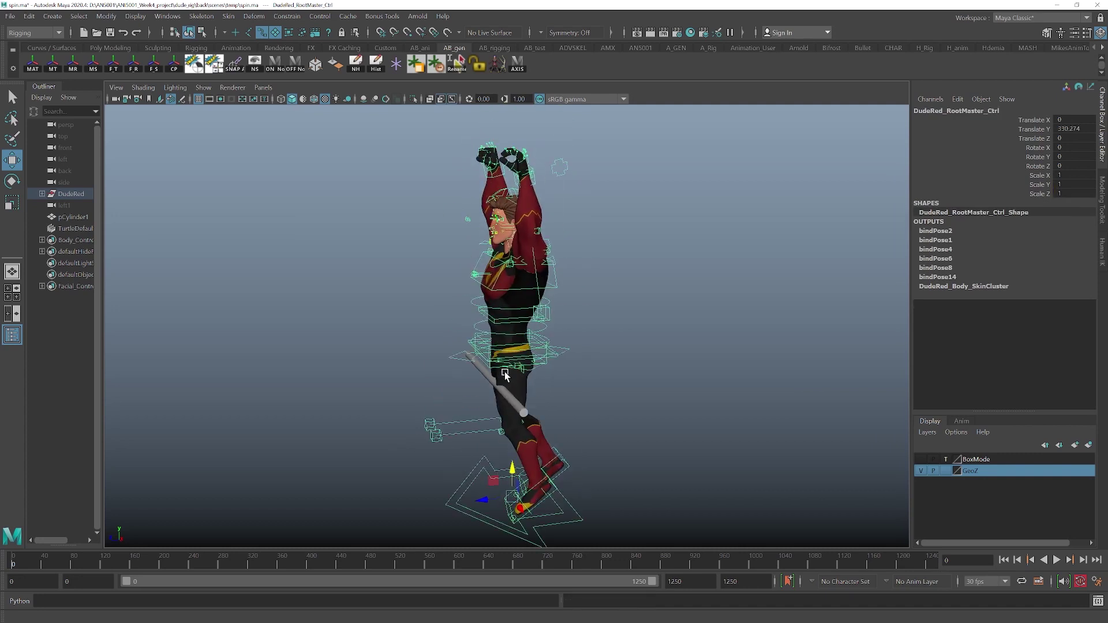
pyautogui.keyDown('alt'); pyautogui.moveTo(506, 375); pyautogui.dragTo(695, 408, button='right'); pyautogui.keyUp('alt')
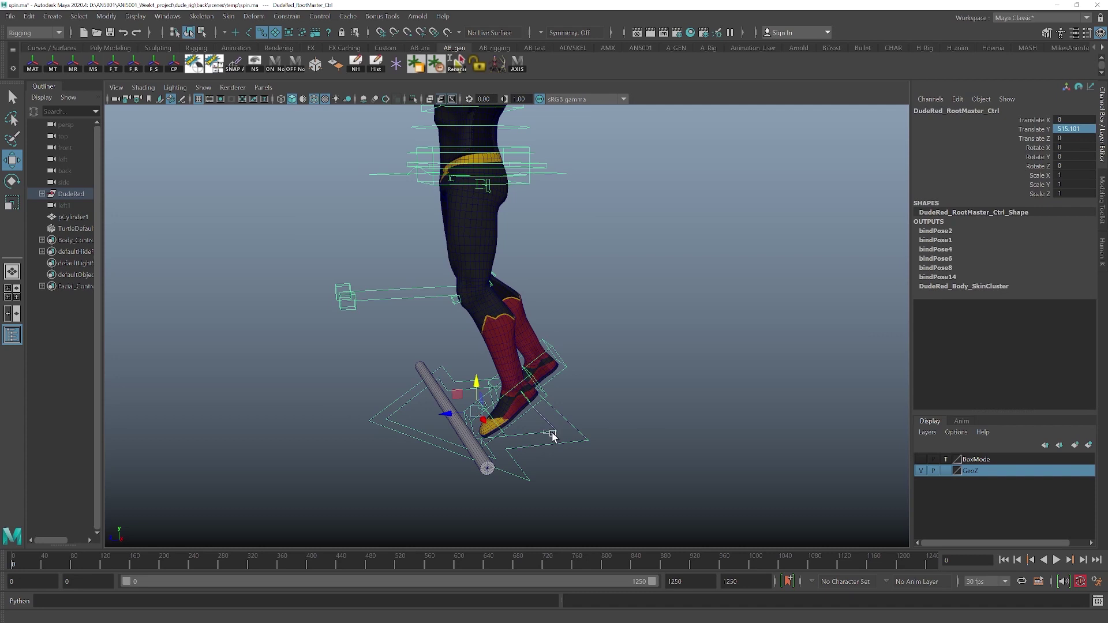
# - Set the translate Y of DudeRed_Master_Ctrl to -515.101 to bring the hands back down to the bar
pyautogui.click(555, 433)
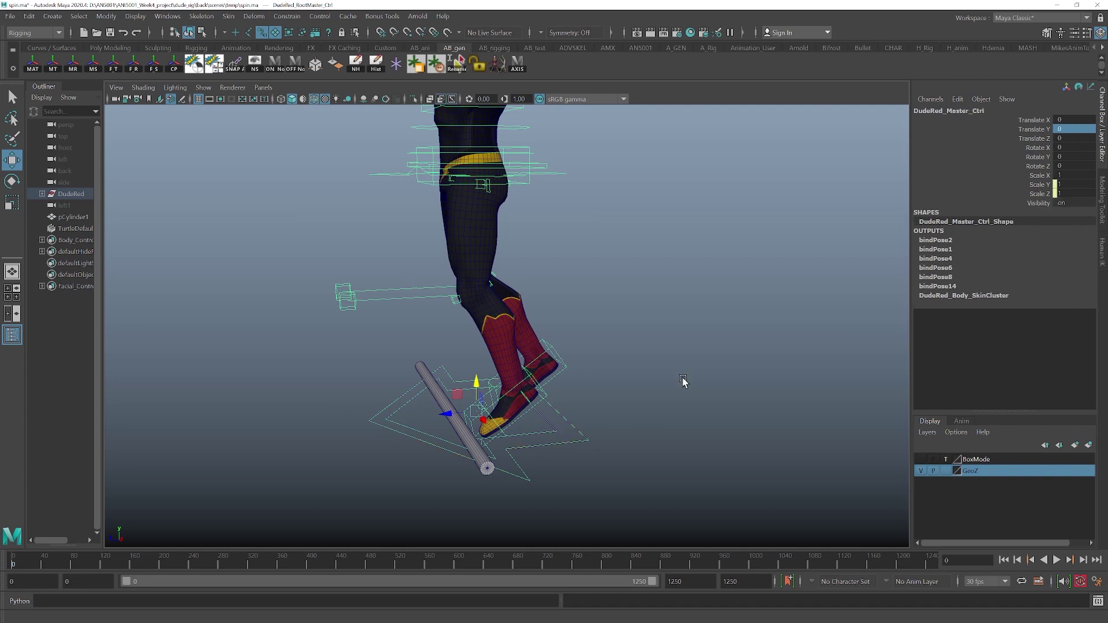
pyautogui.click(1070, 129)
pyautogui.write('515.101')
pyautogui.press('Return')
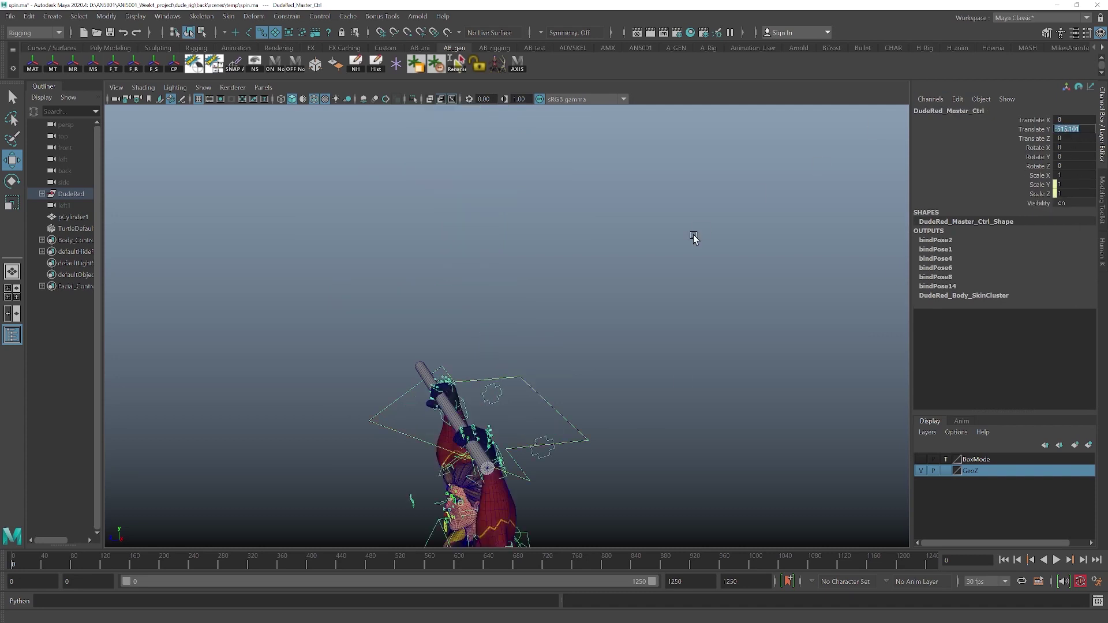
# - Key DudeRed_RootMaster_Ctrl at frame 0 and scrub the timeline to test pivoting from the bar
pyautogui.press('f')
pyautogui.keyDown('alt'); pyautogui.moveTo(556, 258); pyautogui.dragTo(538, 221, button='right'); pyautogui.keyUp('alt')
pyautogui.moveTo(530, 236)
pyautogui.keyDown('alt'); pyautogui.mouseDown(button='middle')
pyautogui.moveTo(532, 247)
pyautogui.moveTo(531, 232)
pyautogui.mouseUp(button='middle'); pyautogui.keyUp('alt')
pyautogui.click(548, 185)
pyautogui.press('e')
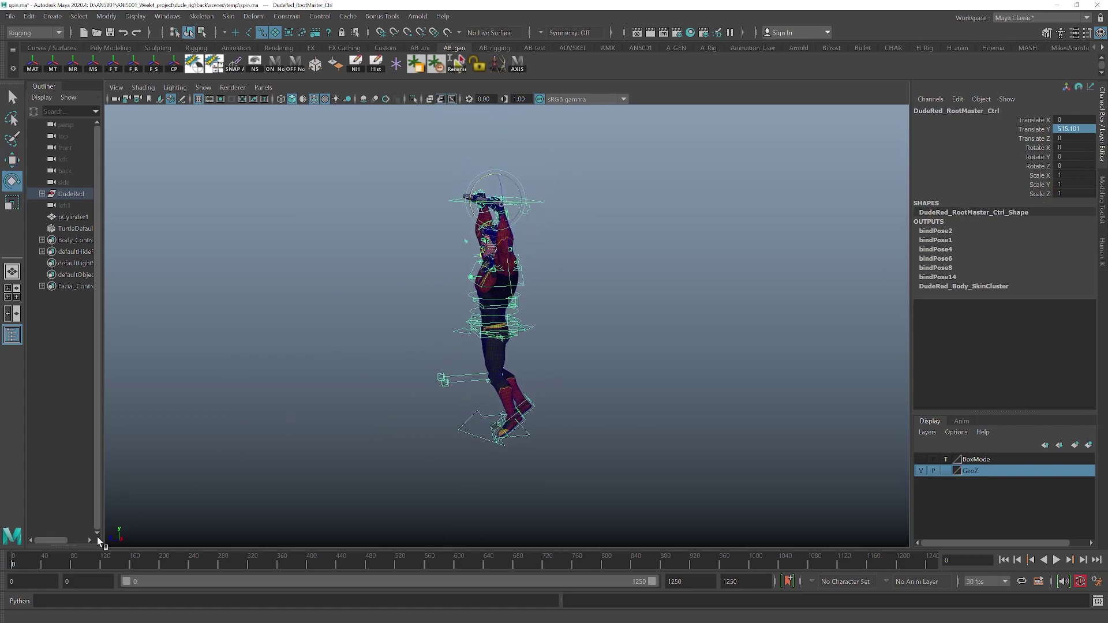
pyautogui.press('s')
pyautogui.moveTo(69, 562); pyautogui.dragTo(179, 561)
pyautogui.hotkey('alt', 'v')
pyautogui.moveTo(507, 177); pyautogui.dragTo(5, 555)
# - Snap DudeRed_RootMaster_Ctrl to the centre of the bar at 25.59 in Z
pyautogui.keyDown('alt'); pyautogui.moveTo(618, 277); pyautogui.dragTo(644, 223); pyautogui.keyUp('alt')
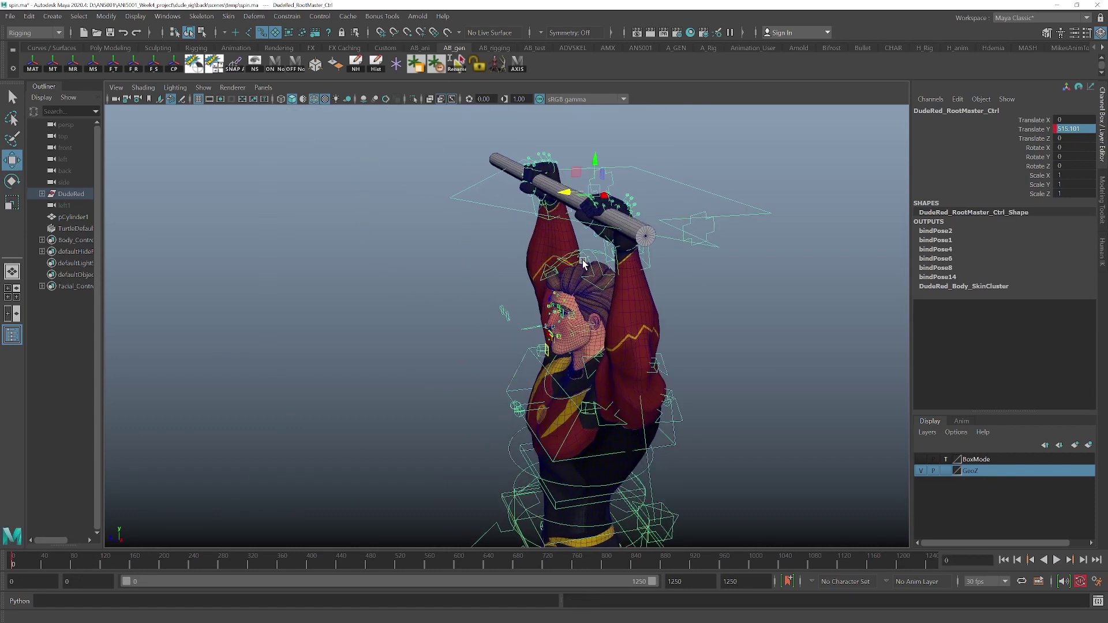
pyautogui.press('v')
pyautogui.moveTo(652, 206); pyautogui.dragTo(650, 207, button='middle')
pyautogui.keyDown('alt'); pyautogui.moveTo(650, 207); pyautogui.dragTo(571, 242); pyautogui.keyUp('alt')
pyautogui.press('q')
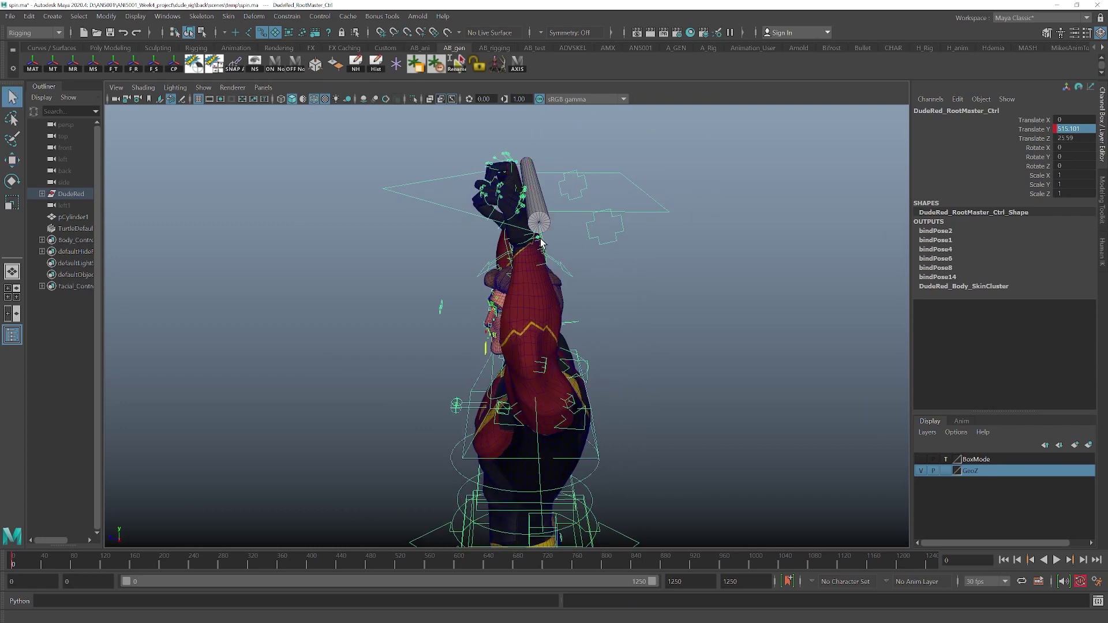
# - Select the character's body and hand IK controls and shift them to line the hands up with the bar
pyautogui.moveTo(504, 245); pyautogui.dragTo(502, 240)
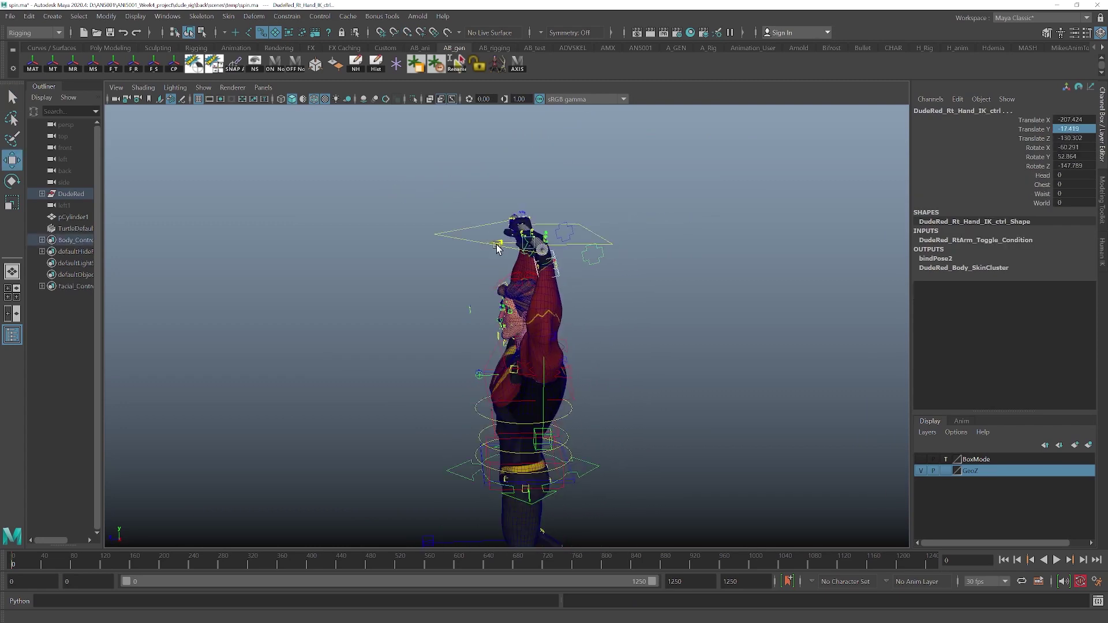
pyautogui.keyDown('alt'); pyautogui.moveTo(738, 346); pyautogui.dragTo(486, 328); pyautogui.keyUp('alt')
pyautogui.press('q')
# - Rotate DudeRed_RootMaster_Ctrl to about -197 degrees around X at frame 570 to swing the character over the bar
pyautogui.moveTo(477, 285); pyautogui.dragTo(478, 286)
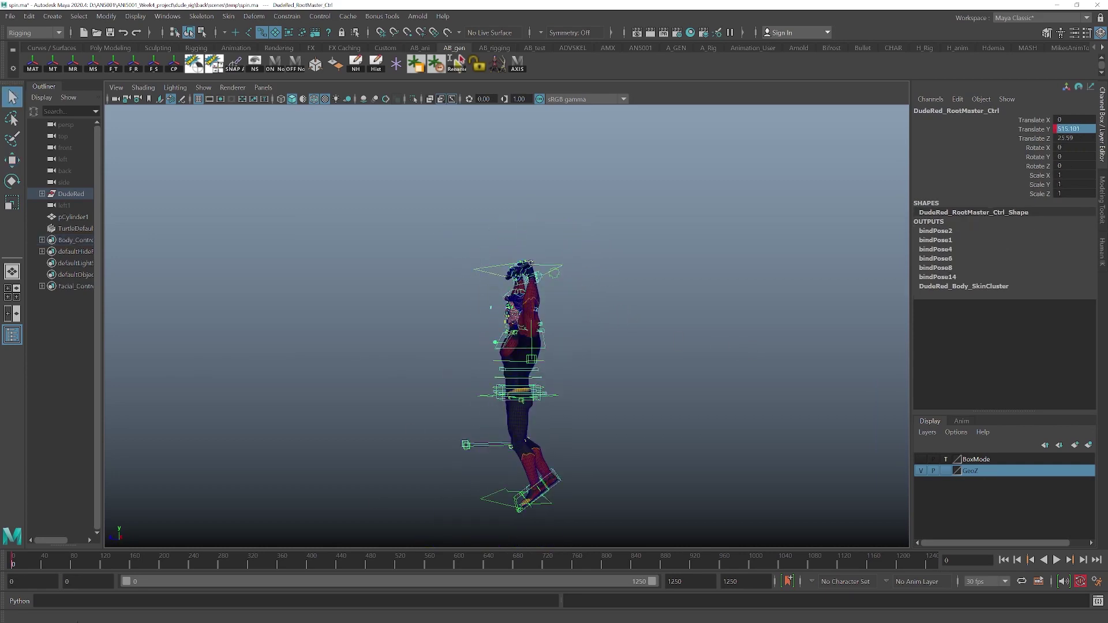
pyautogui.moveTo(35, 559); pyautogui.dragTo(437, 561)
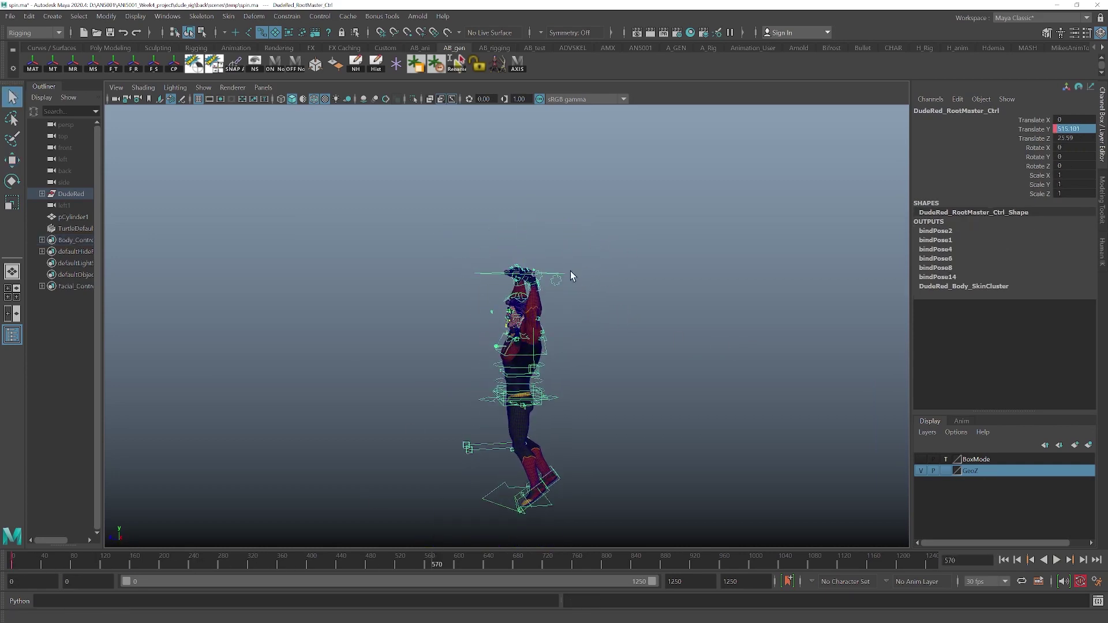
pyautogui.keyDown('alt'); pyautogui.moveTo(500, 272); pyautogui.dragTo(472, 253, button='middle'); pyautogui.keyUp('alt')
pyautogui.keyDown('alt'); pyautogui.moveTo(472, 253); pyautogui.dragTo(589, 282, button='right'); pyautogui.keyUp('alt')
pyautogui.press('w')
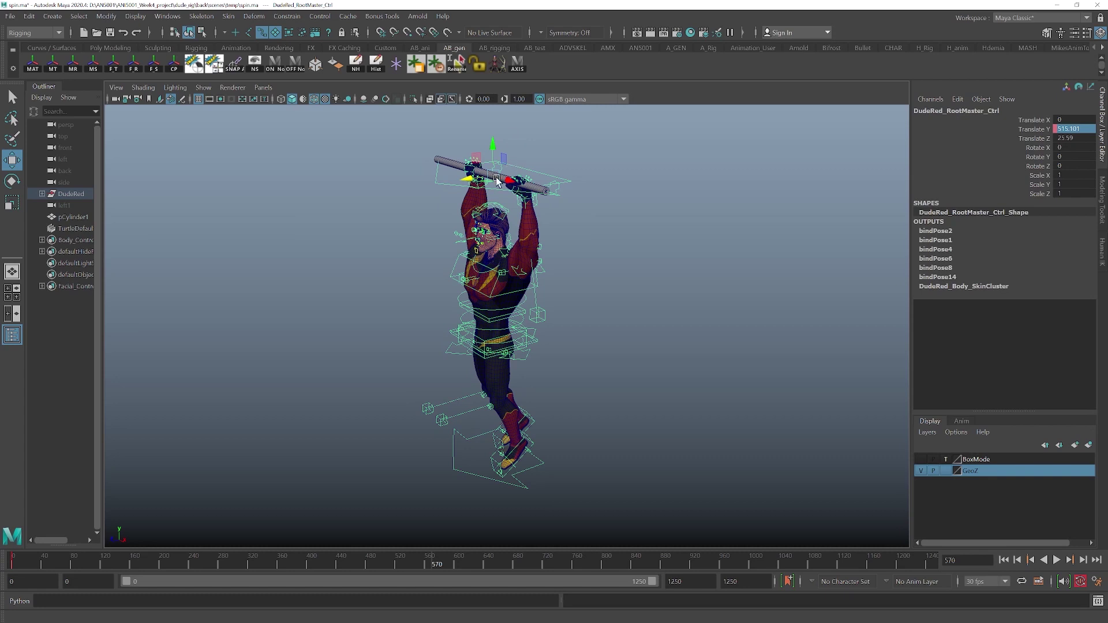
pyautogui.press('e')
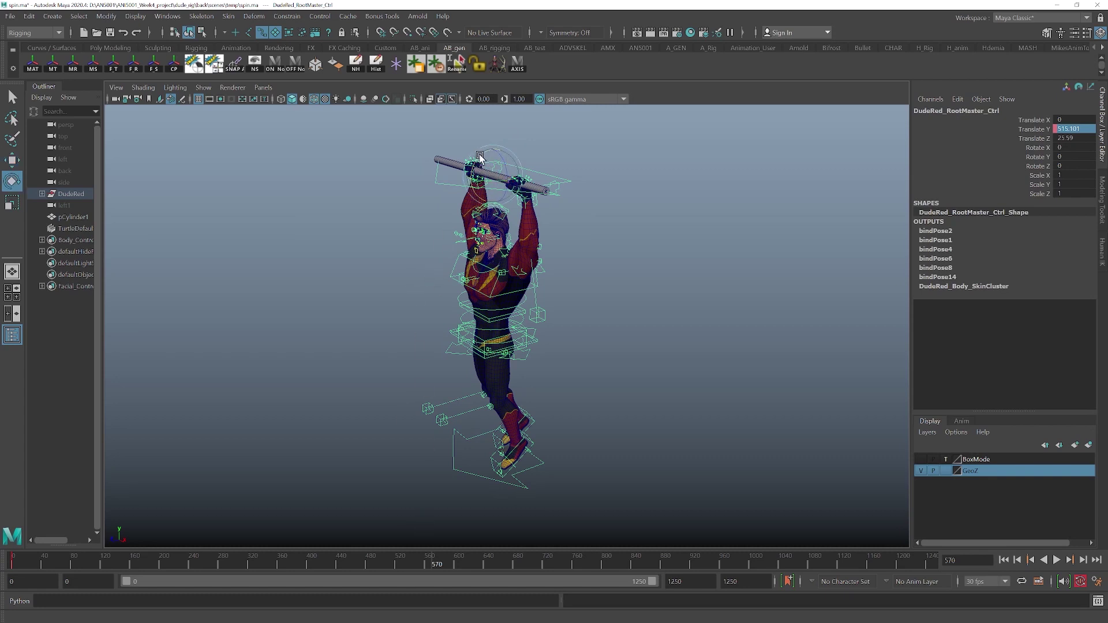
pyautogui.moveTo(479, 157); pyautogui.dragTo(370, 191)
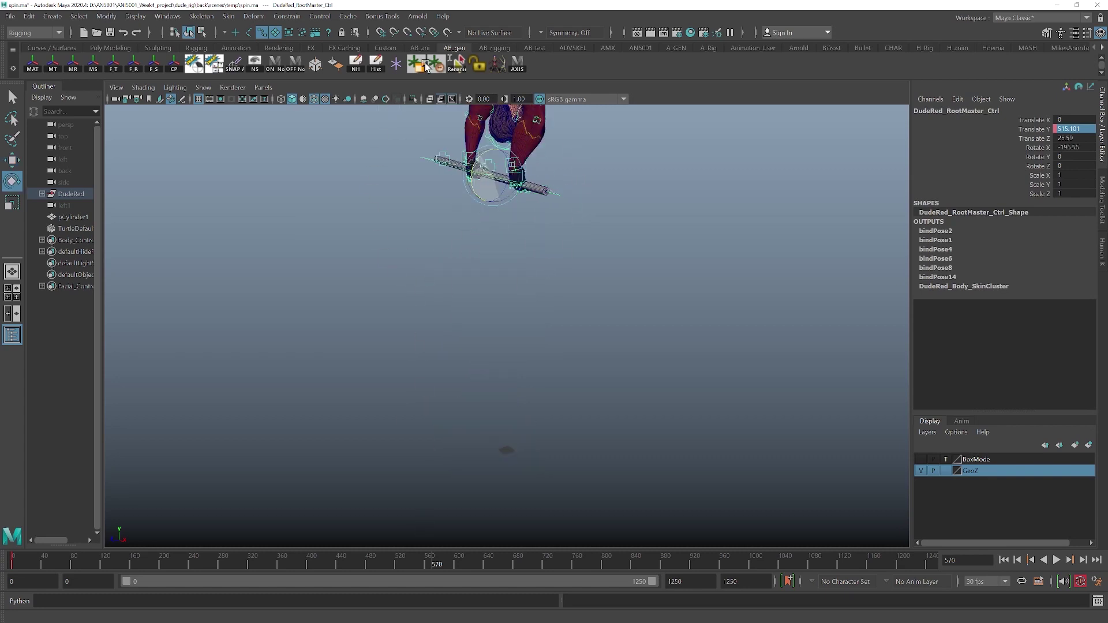
# - Bake a locator onto the left foot IK control over frames 0 to 150, and scale it to about 443 at frame 0
pyautogui.click(426, 65)
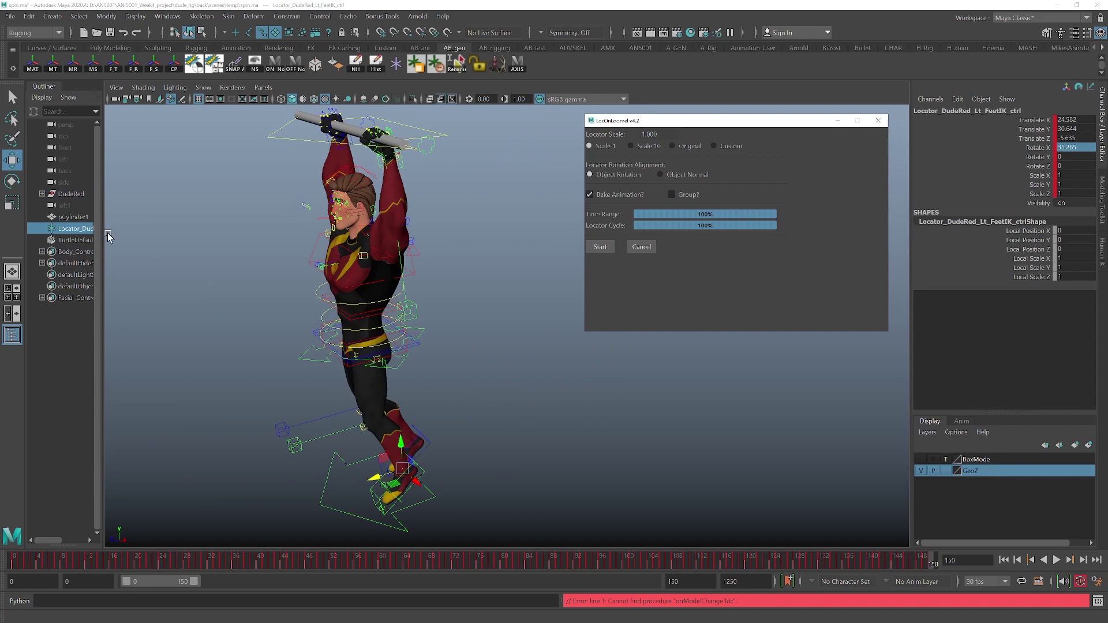
pyautogui.click(86, 229)
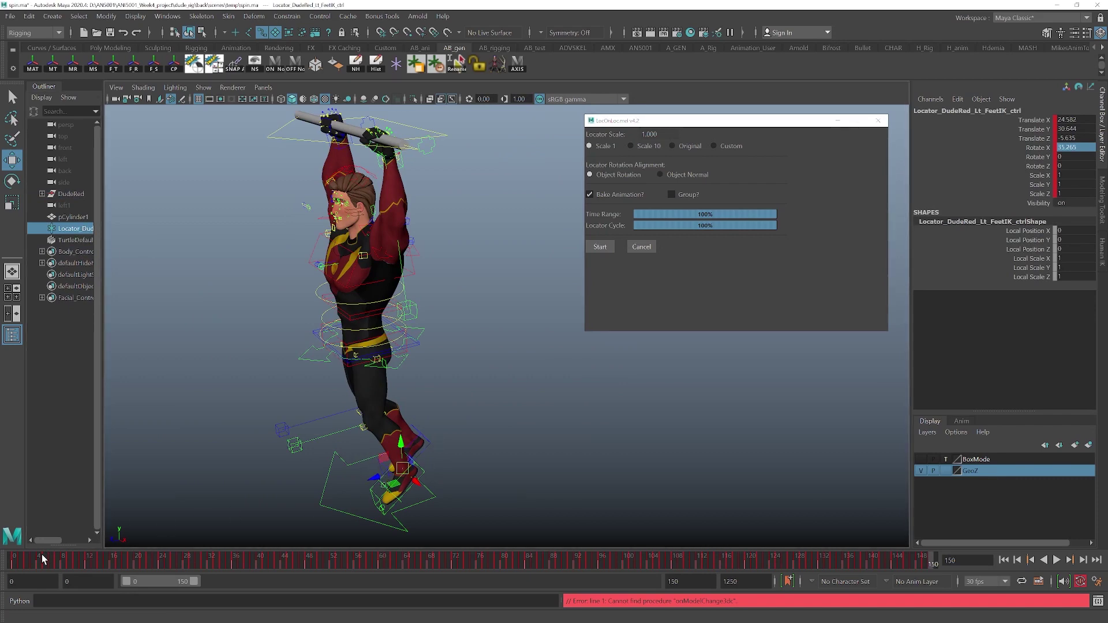
pyautogui.moveTo(42, 559); pyautogui.dragTo(14, 559)
pyautogui.press('r')
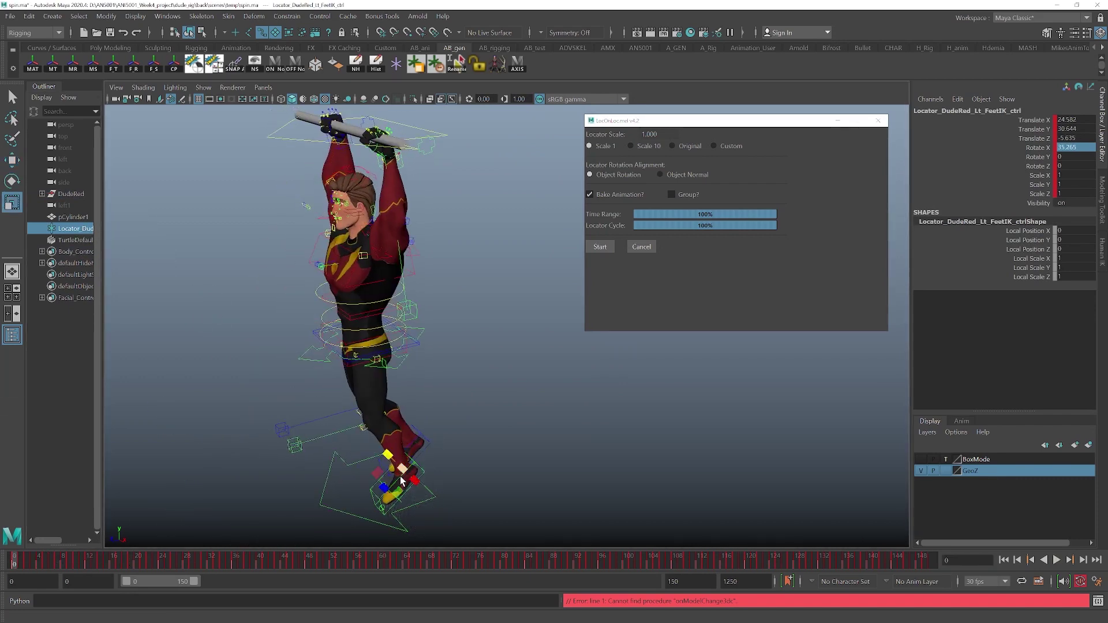
pyautogui.moveTo(402, 470); pyautogui.dragTo(1059, 517)
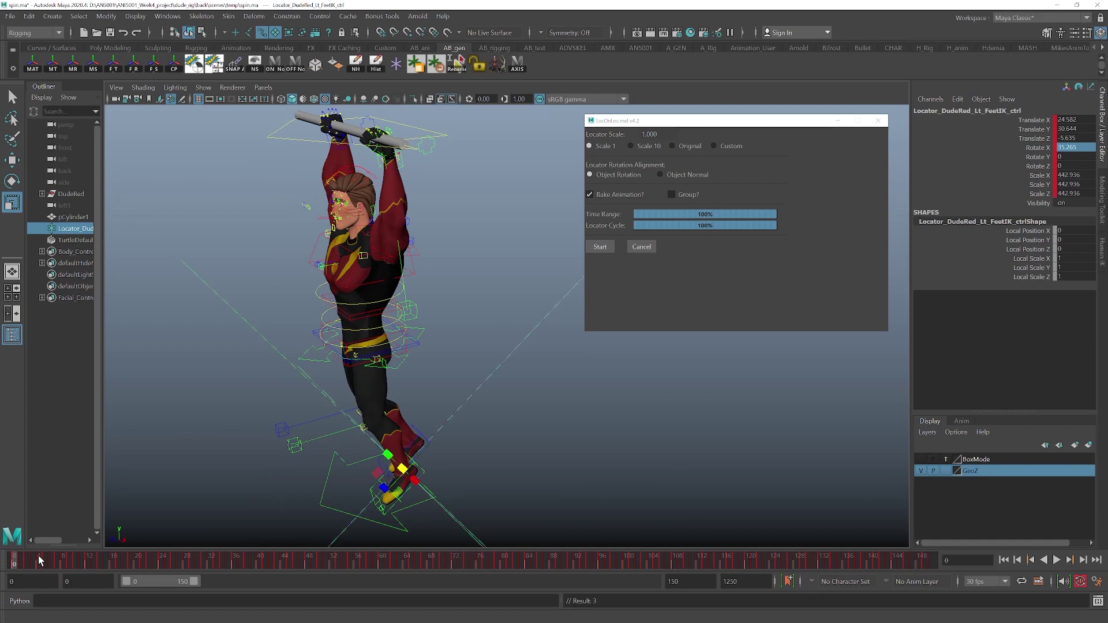
# - Set the left foot locator's local scale X, Y and Z to 116.4 at frame 118, and undo a test move of it
pyautogui.hotkey('alt', 'v')
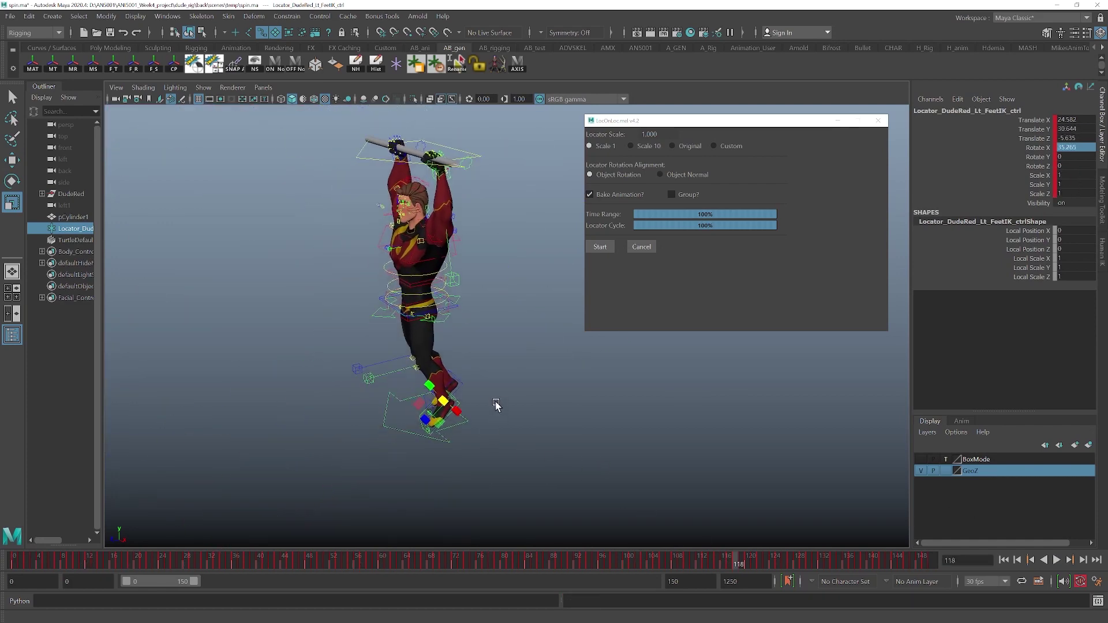
pyautogui.hotkey('alt', 'v')
pyautogui.press('q')
pyautogui.click(464, 407)
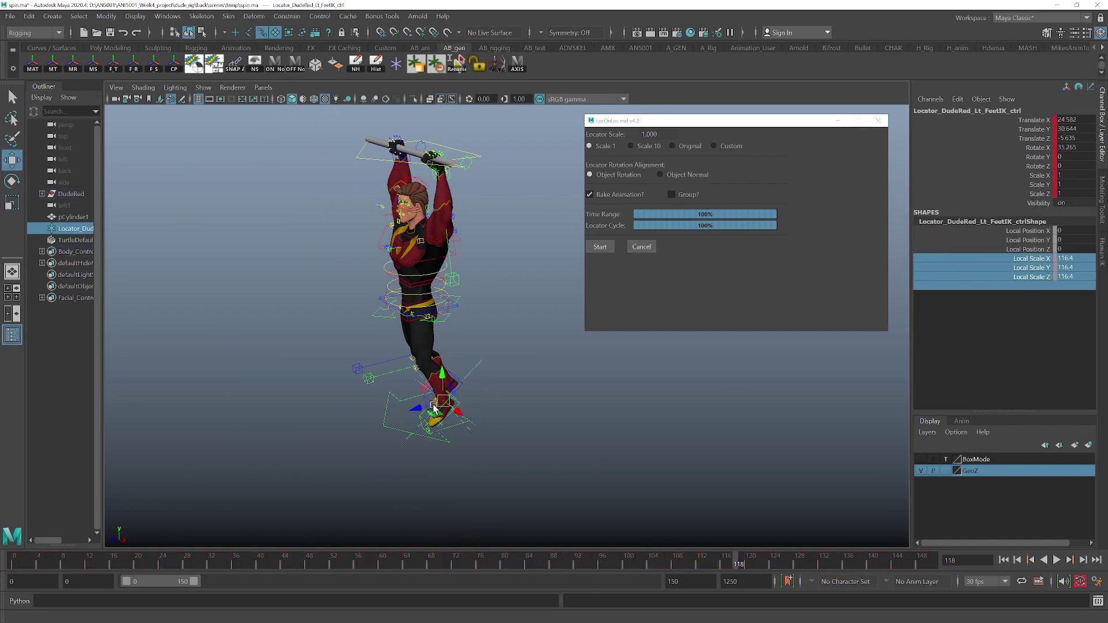
pyautogui.moveTo(443, 401); pyautogui.dragTo(369, 349)
pyautogui.hotkey('ctrl', 'z')
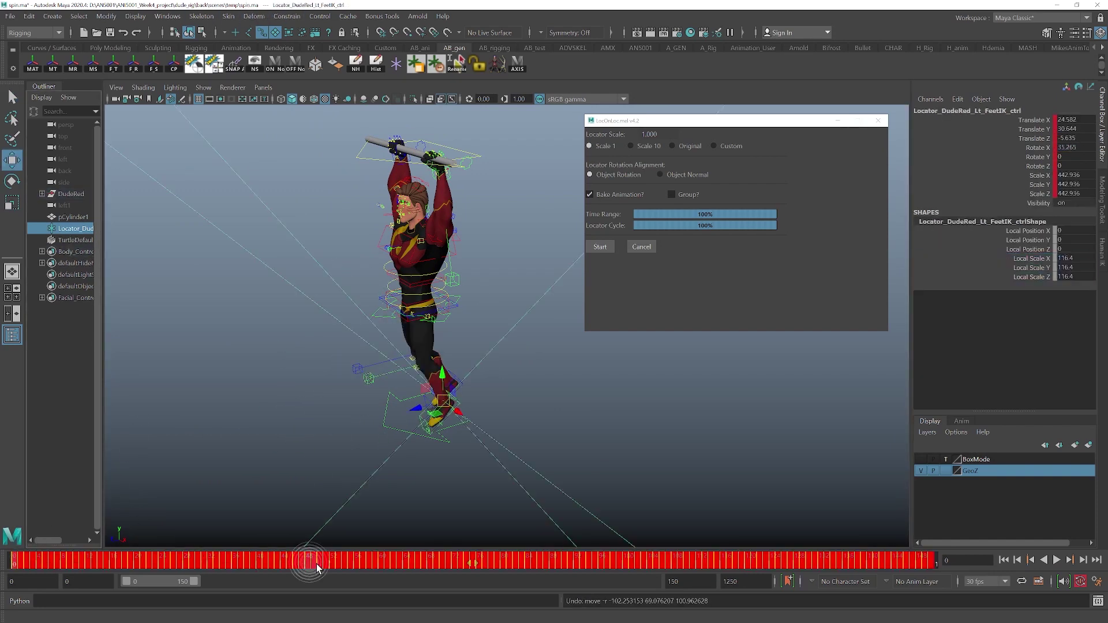
# - Scrub back to frame 0 and play the bar-swing animation
pyautogui.moveTo(12, 558)
pyautogui.mouseDown()
pyautogui.moveTo(36, 557)
pyautogui.moveTo(2, 565)
pyautogui.mouseUp()
pyautogui.hotkey('alt', 'v')
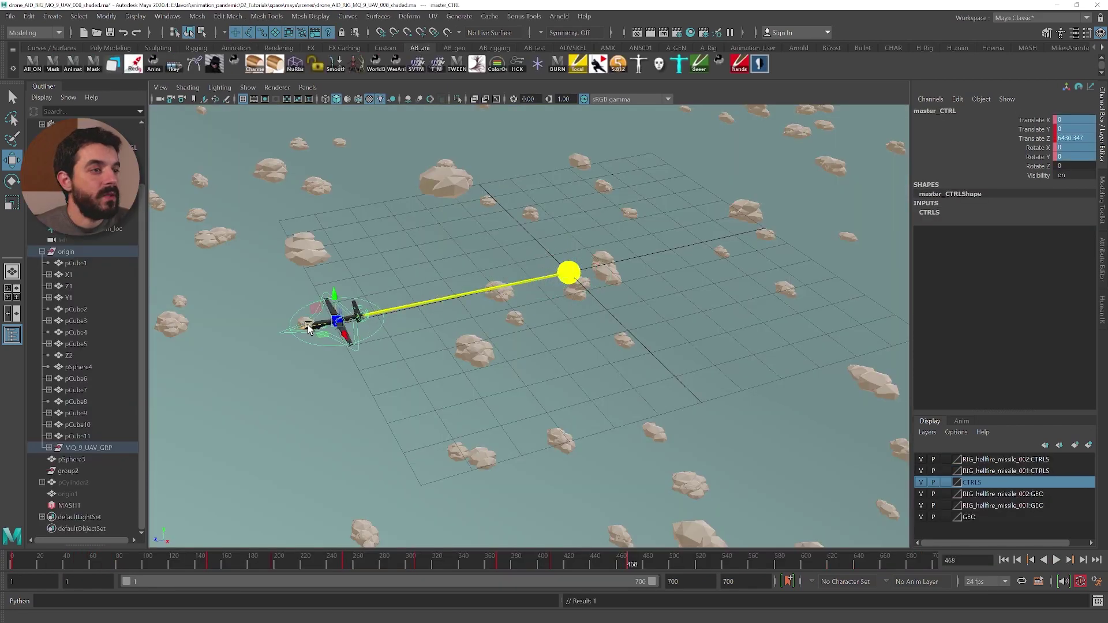
# - Move the drone's master_CTRL to about 5240, 2668, 6430 in X, Y and Z at frame 468
pyautogui.moveTo(306, 328); pyautogui.dragTo(634, 276)
pyautogui.keyDown('alt'); pyautogui.moveTo(634, 276); pyautogui.dragTo(608, 303, button='middle'); pyautogui.keyUp('alt')
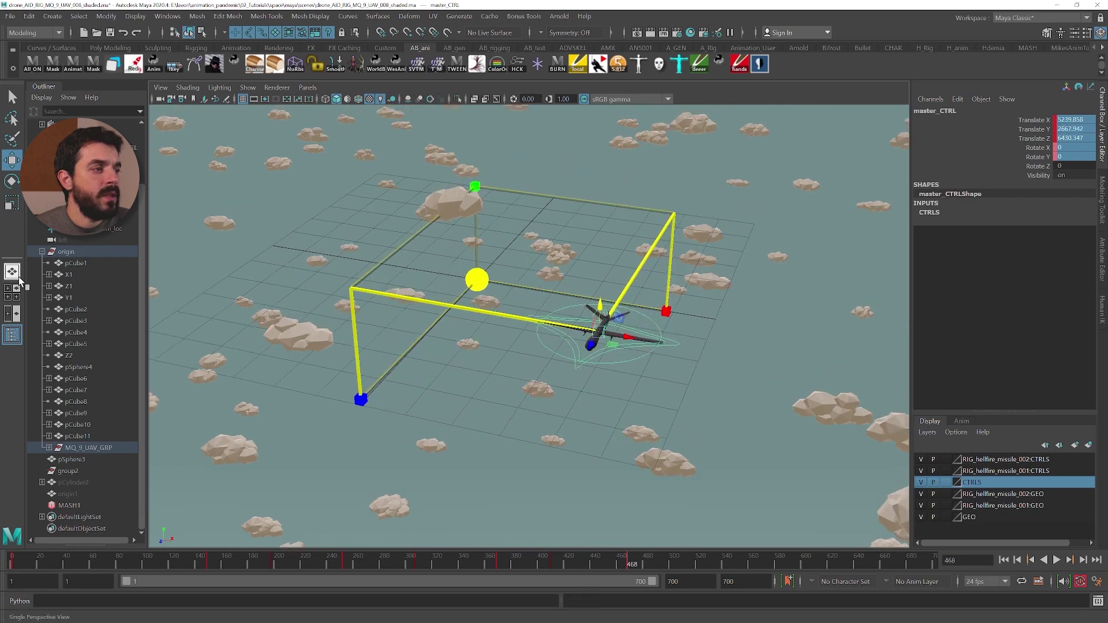
# - Move the origin group to about 4772, 3432, -58 in X, Y and Z, and select the drone's master_CTRL to check its local values
pyautogui.click(66, 252)
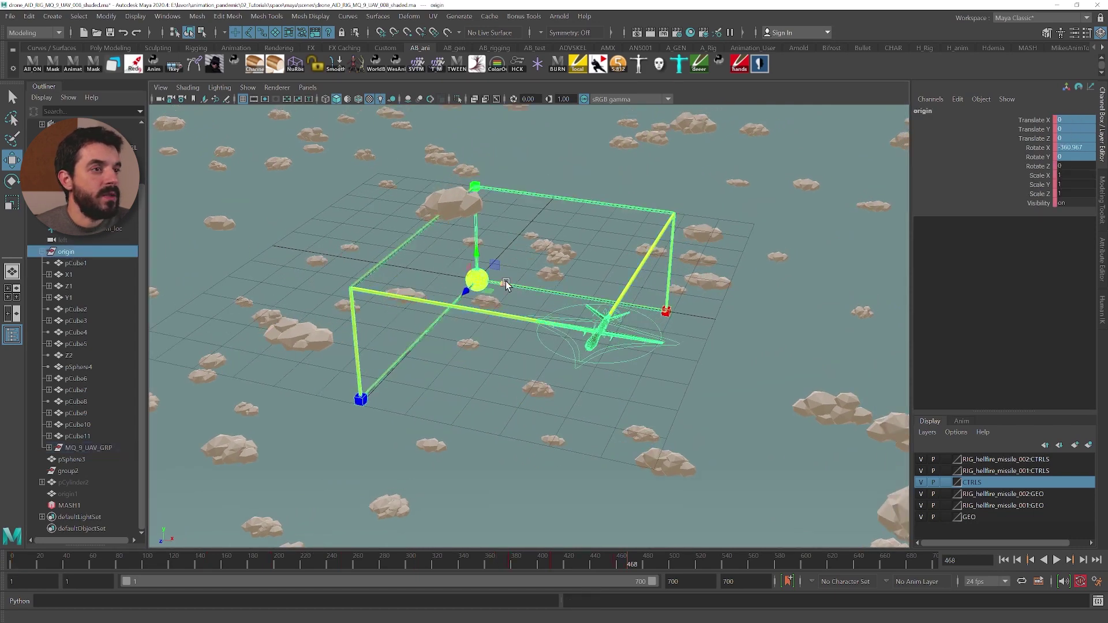
pyautogui.moveTo(506, 283); pyautogui.dragTo(677, 328)
pyautogui.keyDown('alt'); pyautogui.moveTo(677, 328); pyautogui.dragTo(639, 315, button='middle'); pyautogui.keyUp('alt')
pyautogui.moveTo(617, 267); pyautogui.dragTo(622, 163)
pyautogui.keyDown('alt'); pyautogui.moveTo(649, 188); pyautogui.dragTo(552, 248, button='middle'); pyautogui.keyUp('alt')
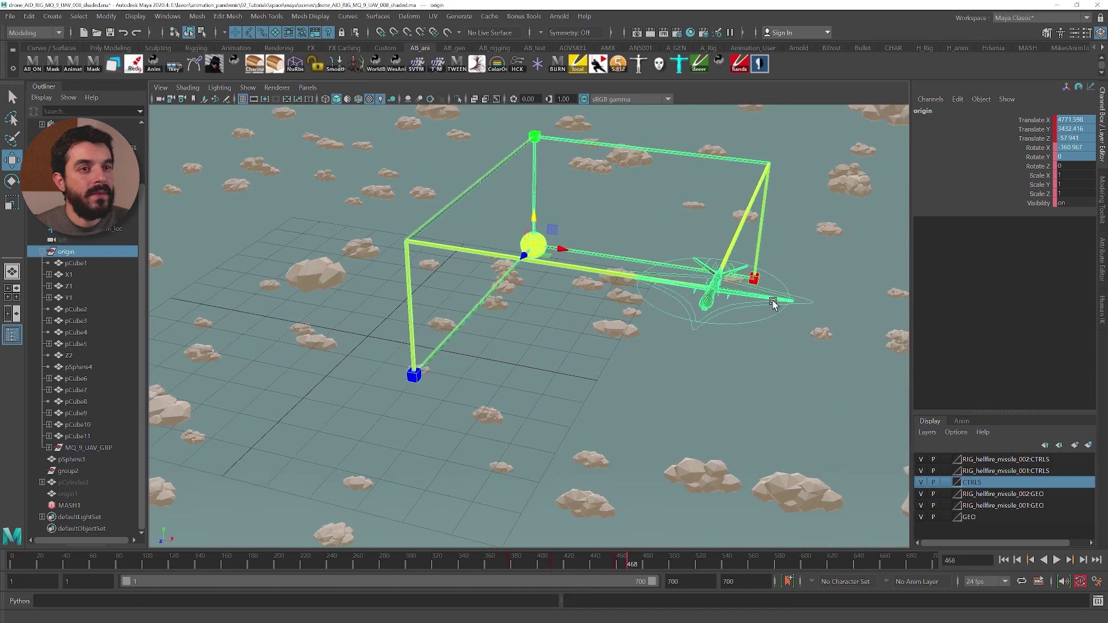
pyautogui.click(780, 280)
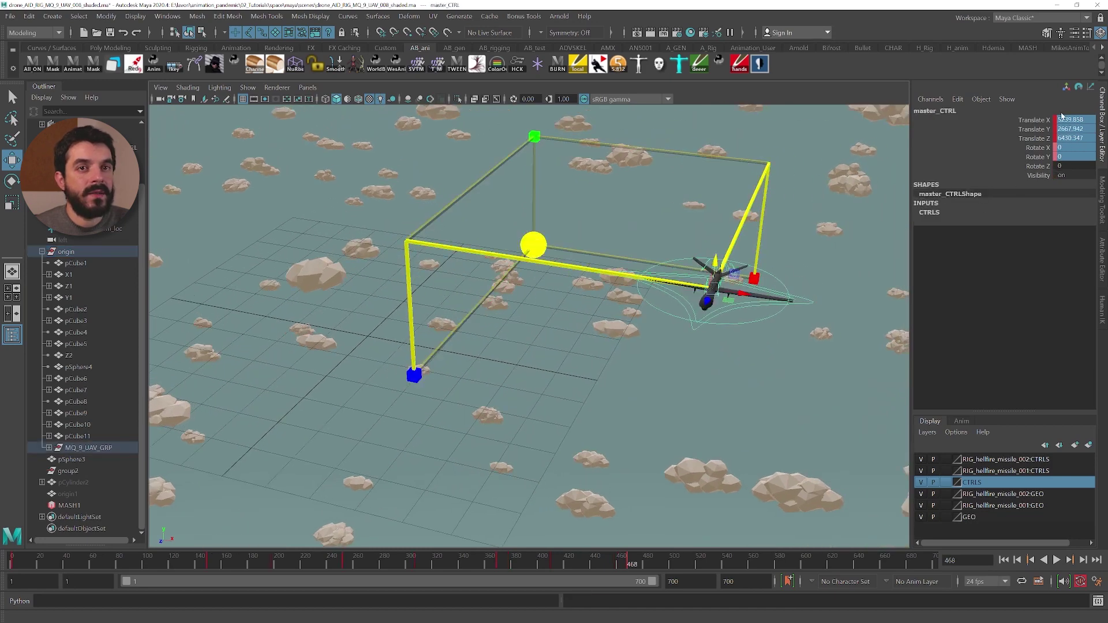
# - Select the origin group through its yellow sphere and stretch it to about 3.83 in Scale Z
pyautogui.click(532, 244)
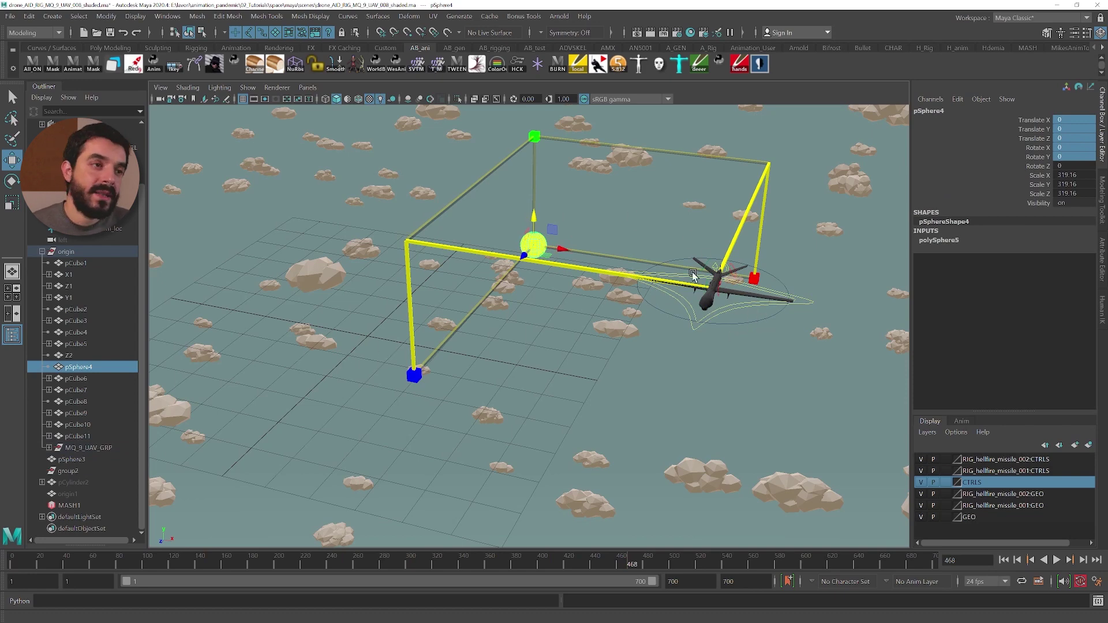
pyautogui.press('Up')
pyautogui.keyDown('alt'); pyautogui.moveTo(767, 319); pyautogui.dragTo(622, 363); pyautogui.keyUp('alt')
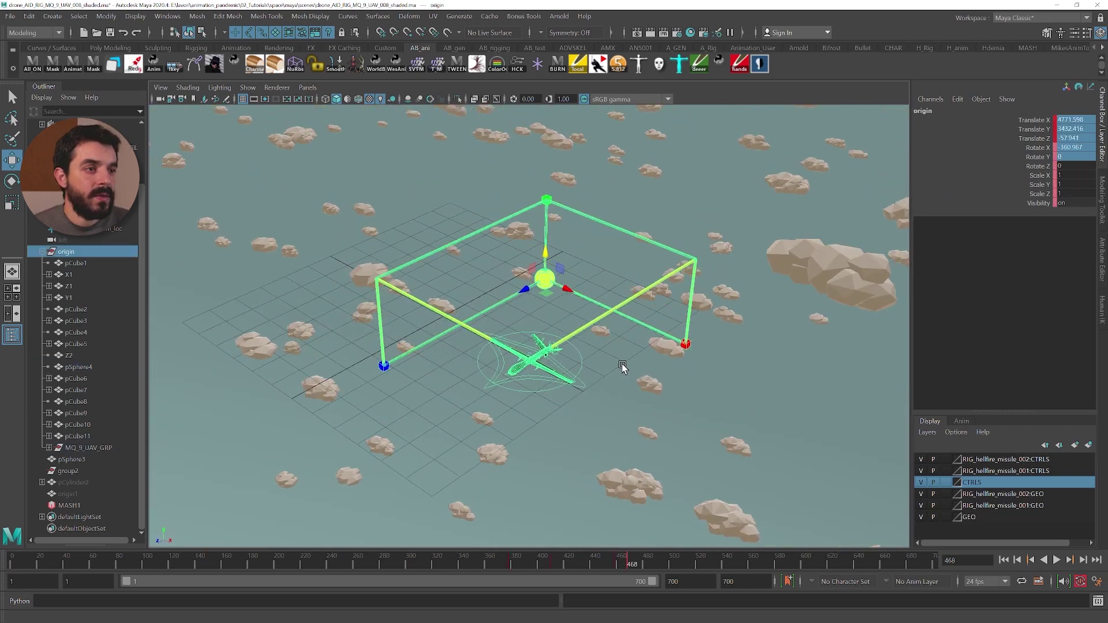
pyautogui.press('r')
pyautogui.moveTo(528, 288); pyautogui.dragTo(500, 302)
pyautogui.keyDown('alt'); pyautogui.moveTo(586, 329); pyautogui.dragTo(512, 317, button='right'); pyautogui.keyUp('alt')
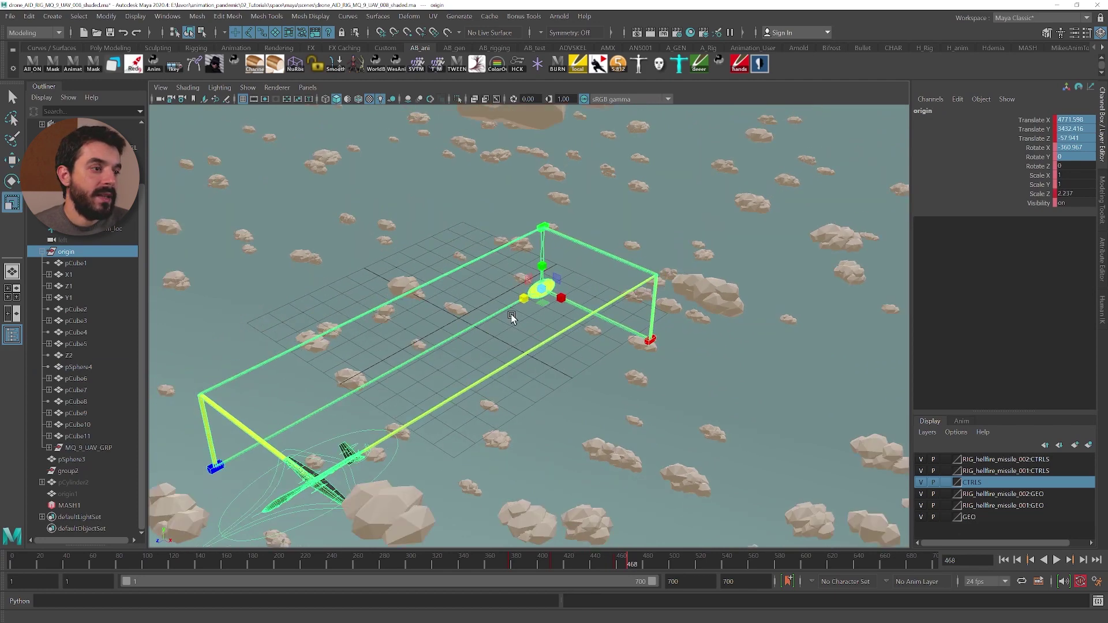
pyautogui.moveTo(492, 301); pyautogui.dragTo(434, 333)
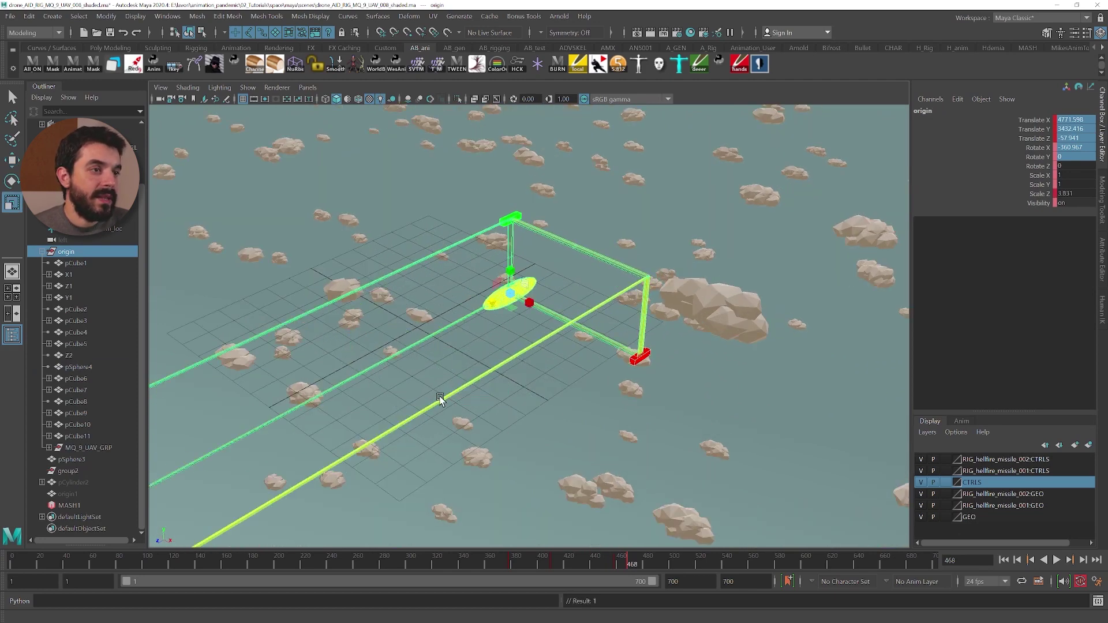
pyautogui.keyDown('alt'); pyautogui.moveTo(438, 395); pyautogui.dragTo(580, 309, button='middle'); pyautogui.keyUp('alt')
pyautogui.keyDown('alt'); pyautogui.moveTo(581, 309); pyautogui.dragTo(395, 320, button='right'); pyautogui.keyUp('alt')
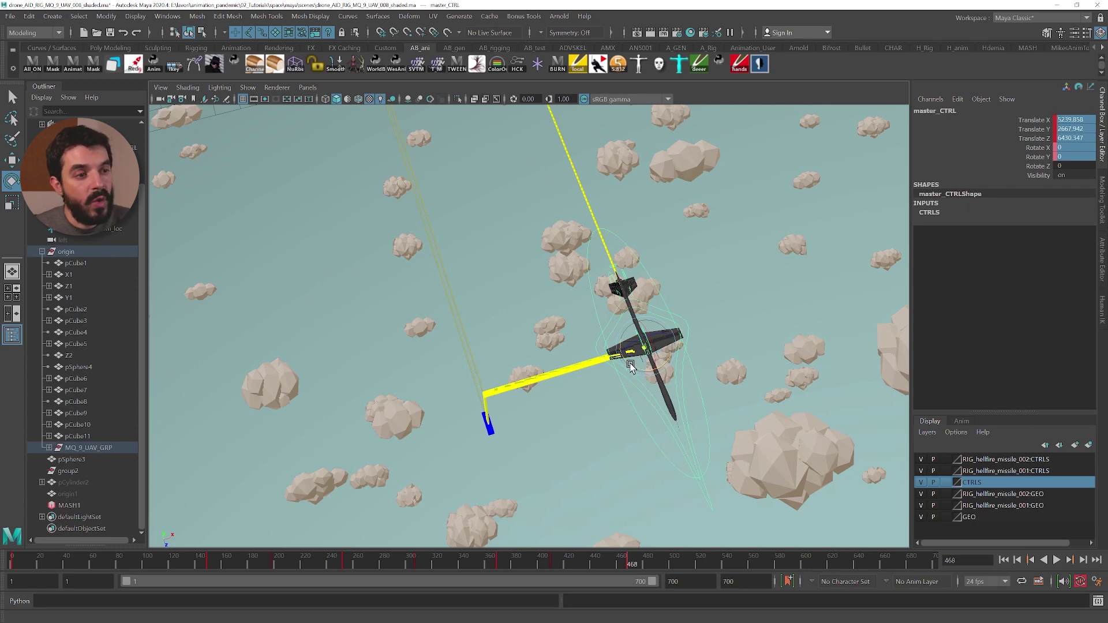
# - Rotate the drone's master_CTRL to about 80.7 degrees around Y inside the stretched origin group, after undoing a first test rotation
pyautogui.moveTo(632, 370); pyautogui.dragTo(638, 343)
pyautogui.keyDown('alt'); pyautogui.moveTo(638, 342); pyautogui.dragTo(639, 417, button='middle'); pyautogui.keyUp('alt')
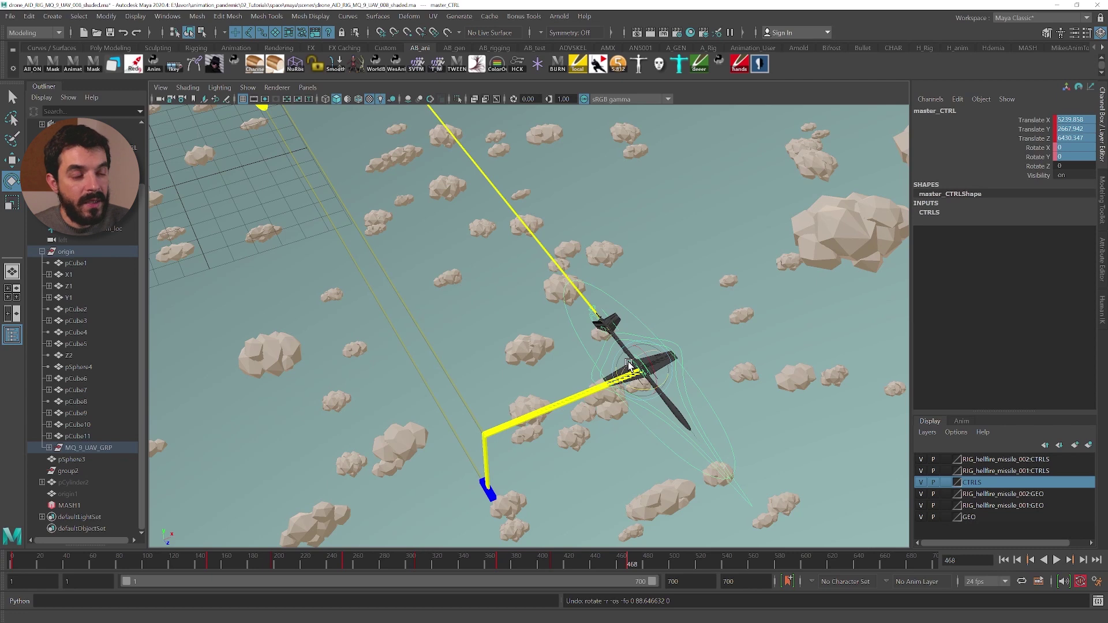
pyautogui.moveTo(629, 364); pyautogui.dragTo(665, 387)
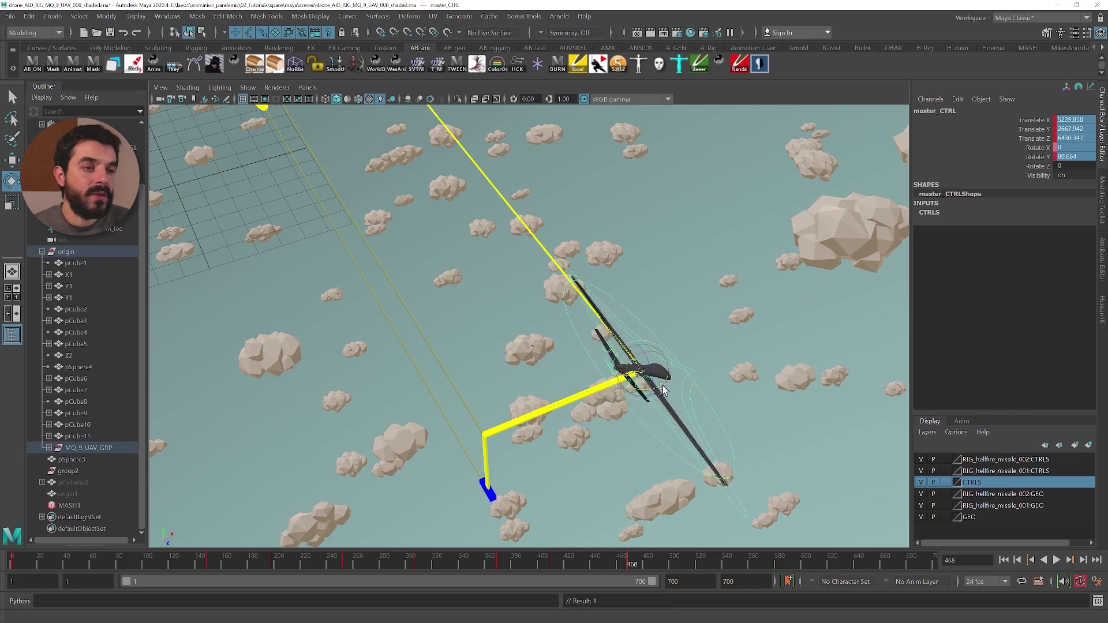
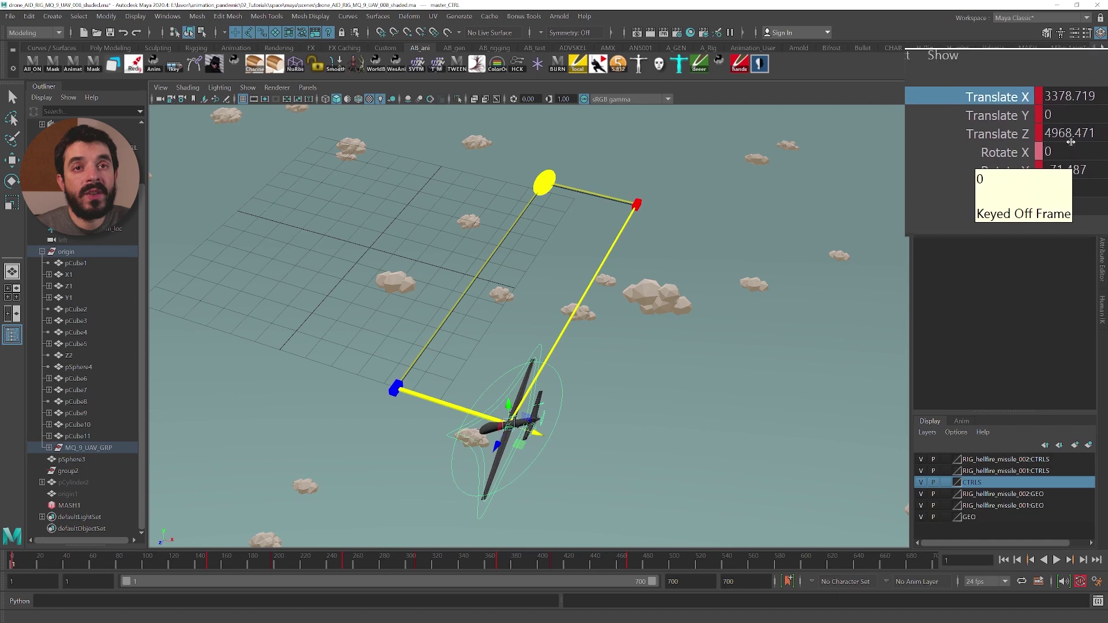
# - Set the drone master_CTRL's Translate X and Translate Z to 5000 at frame 1
pyautogui.doubleClick(1071, 139)
pyautogui.write('5000')
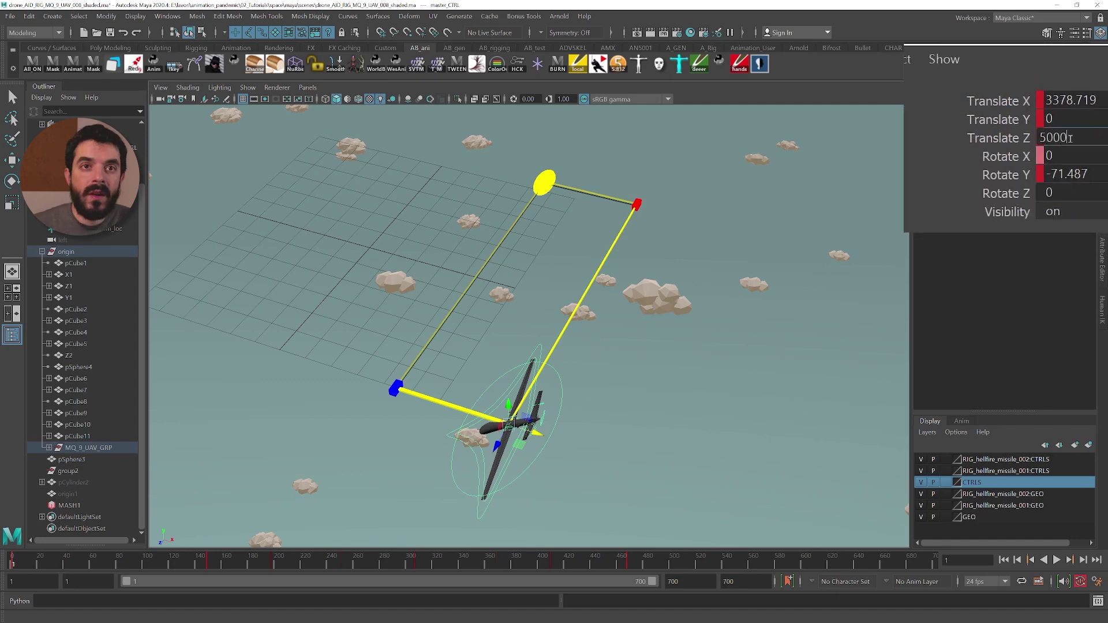
pyautogui.hotkey('shift', 'Tab')
pyautogui.hotkey('shift', 'Tab')
pyautogui.write('5000')
pyautogui.press('Return')
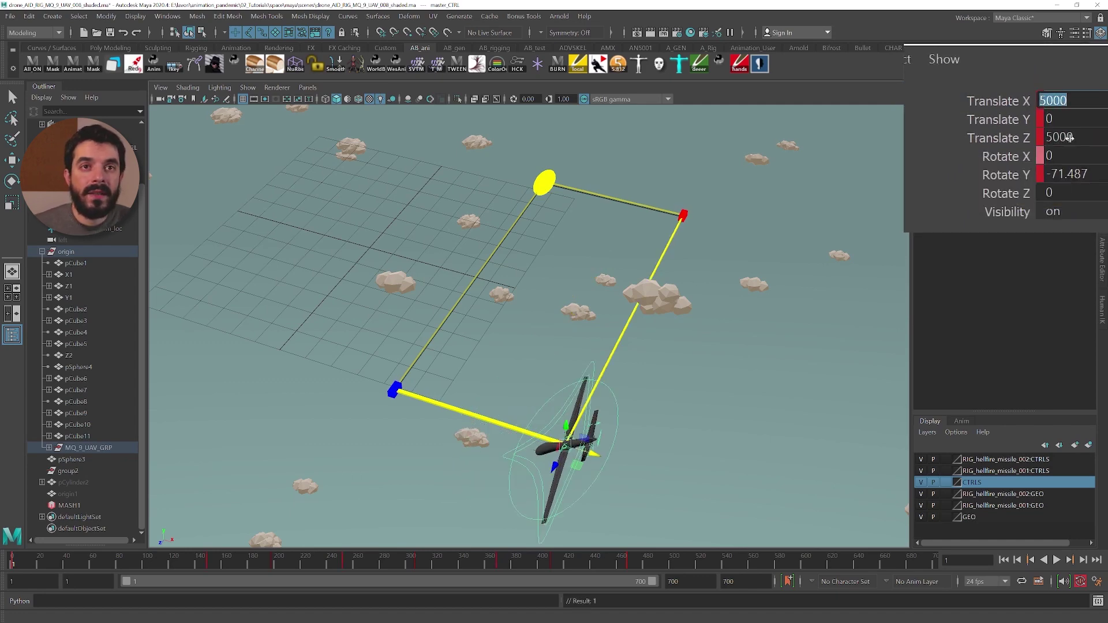
pyautogui.keyDown('alt'); pyautogui.moveTo(534, 328); pyautogui.dragTo(508, 359); pyautogui.keyUp('alt')
pyautogui.keyDown('alt'); pyautogui.moveTo(508, 359); pyautogui.dragTo(456, 347, button='right'); pyautogui.keyUp('alt')
pyautogui.keyDown('alt'); pyautogui.moveTo(456, 346); pyautogui.dragTo(507, 330); pyautogui.keyUp('alt')
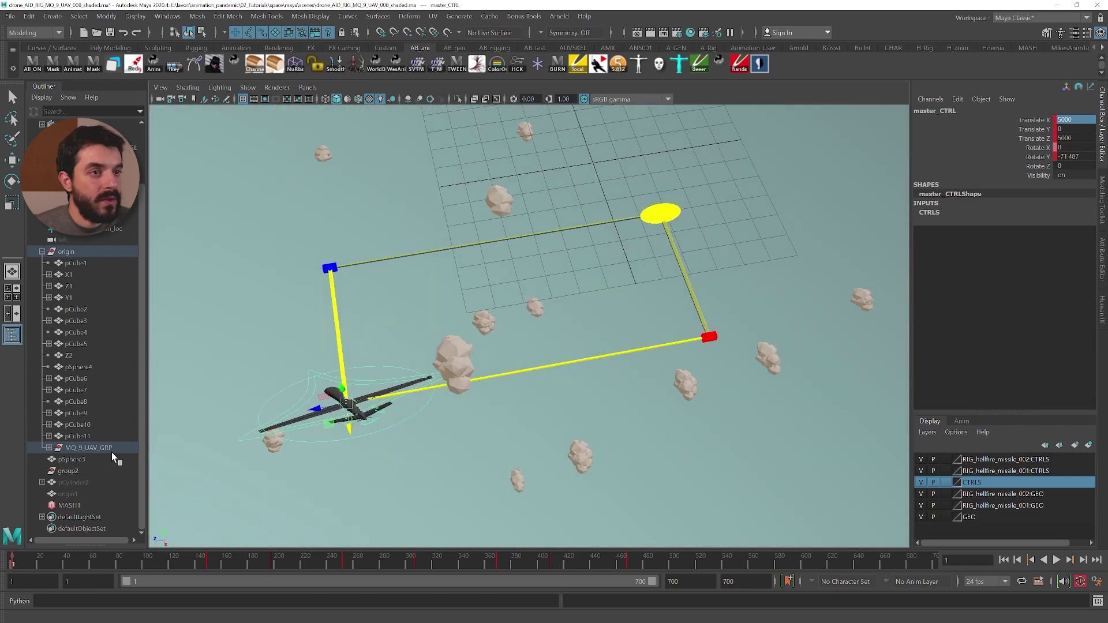
# - Test a Z scaling of the origin group, undo it, and open the group's Scale Z value for editing
pyautogui.click(86, 253)
pyautogui.press('w')
pyautogui.press('r')
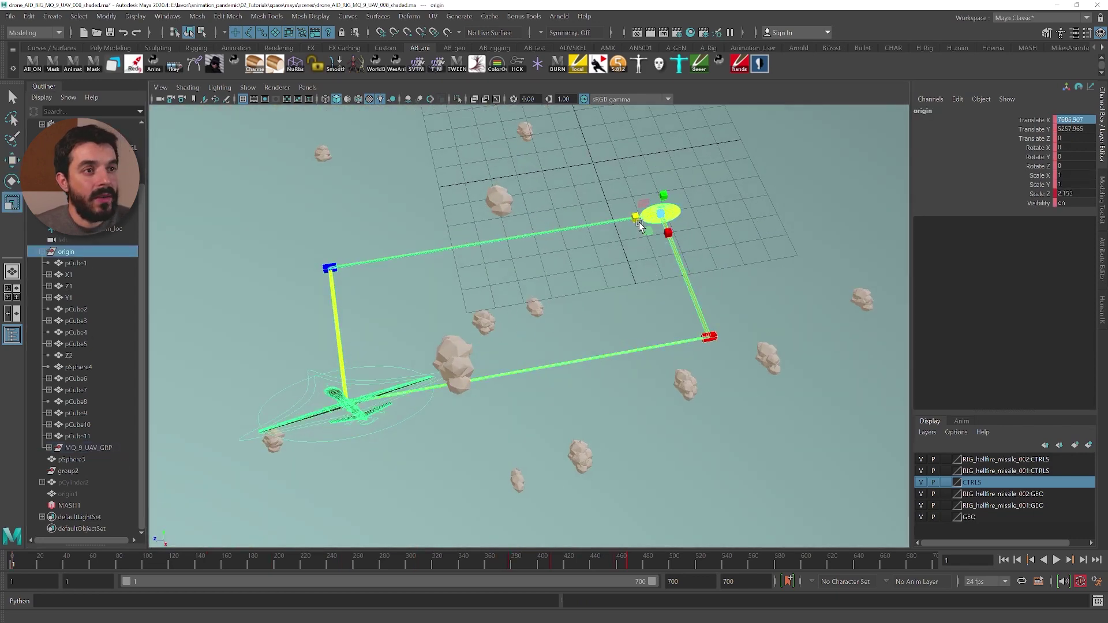
pyautogui.moveTo(636, 217); pyautogui.dragTo(613, 223)
pyautogui.hotkey('ctrl', 'z')
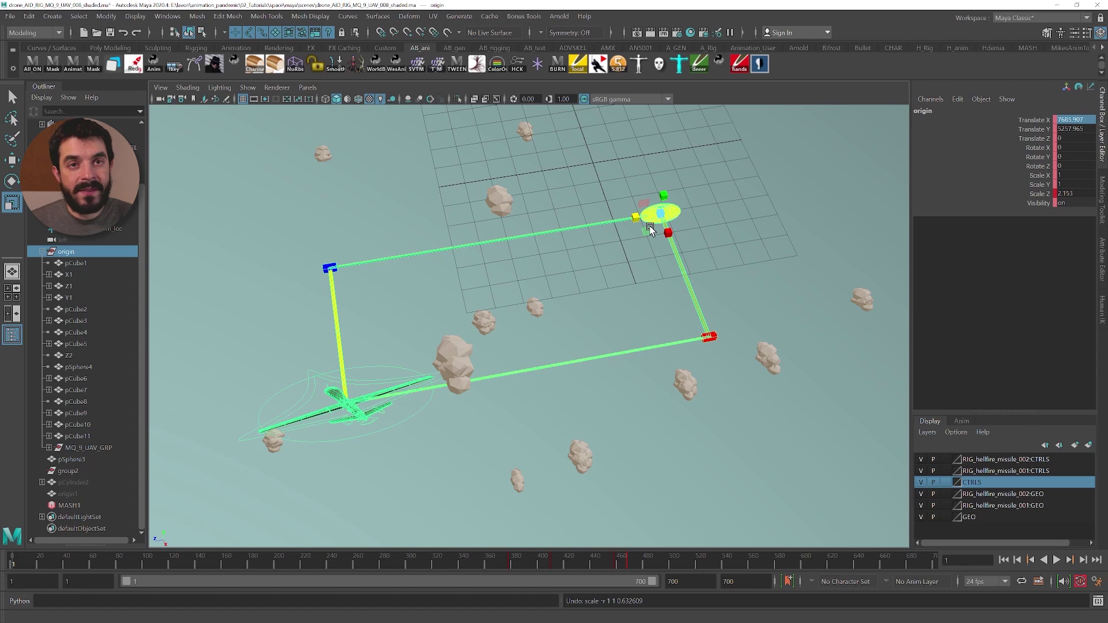
pyautogui.doubleClick(1075, 195)
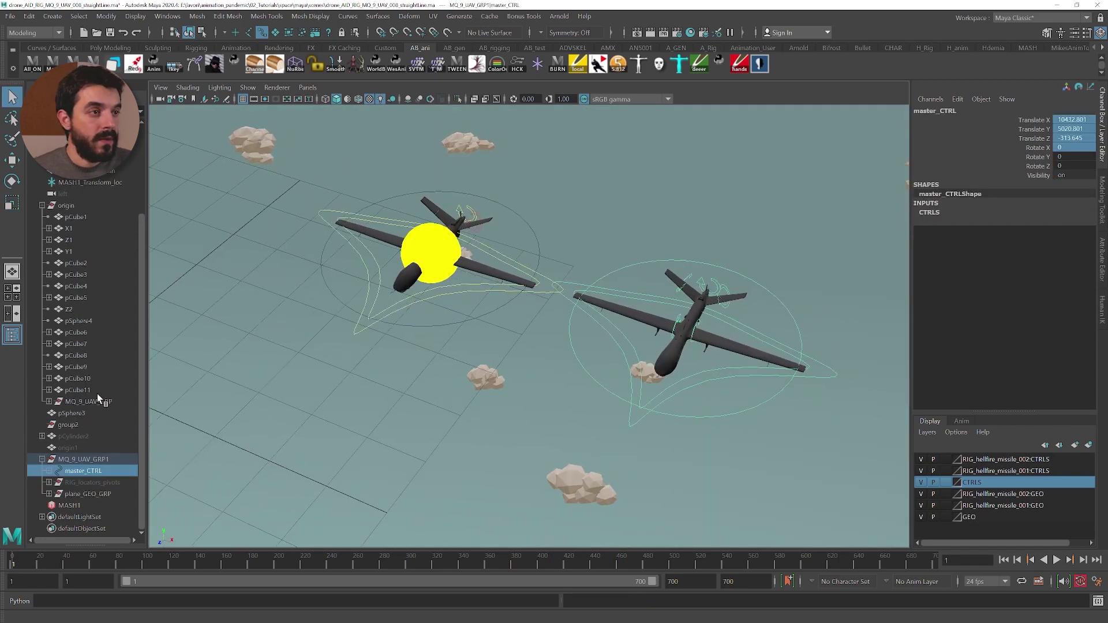
# - Try moving the origin group with its child drone while the duplicate drone stays outside the group, and undo the move
pyautogui.click(63, 206)
pyautogui.press('w')
pyautogui.moveTo(450, 264); pyautogui.dragTo(723, 318)
pyautogui.hotkey('ctrl', 'z')
pyautogui.hotkey('ctrl', 'z')
pyautogui.hotkey('ctrl', 'z')
pyautogui.hotkey('ctrl', 'z')
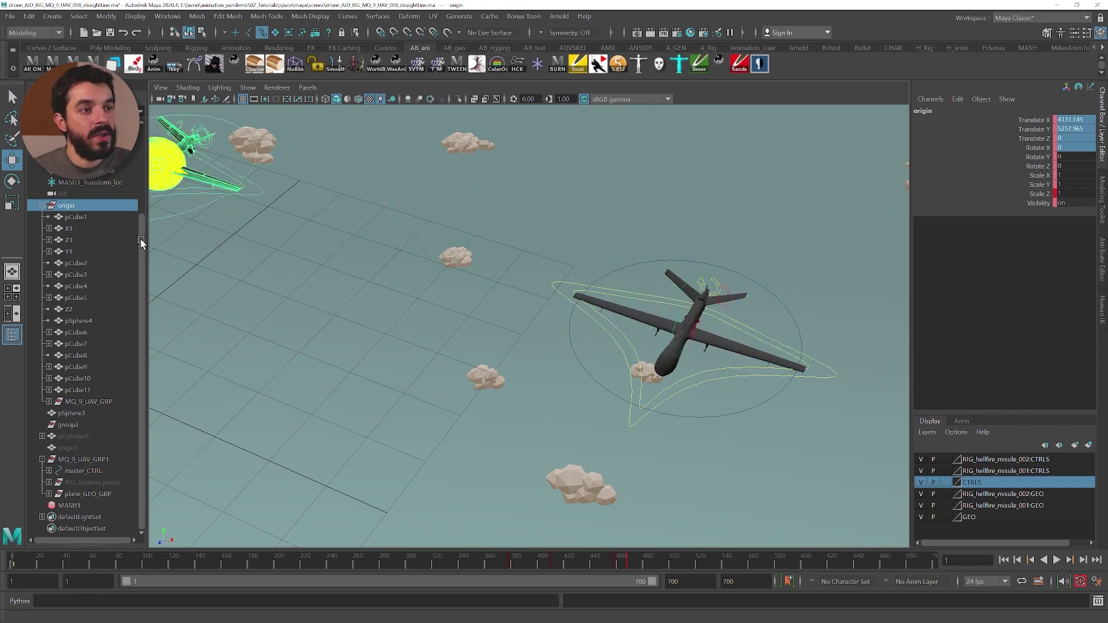
# - Try moving the duplicate drone's unparented master_CTRL along X to about 7814, and undo the move
pyautogui.keyDown('alt'); pyautogui.moveTo(354, 289); pyautogui.dragTo(467, 321); pyautogui.keyUp('alt')
pyautogui.click(468, 323)
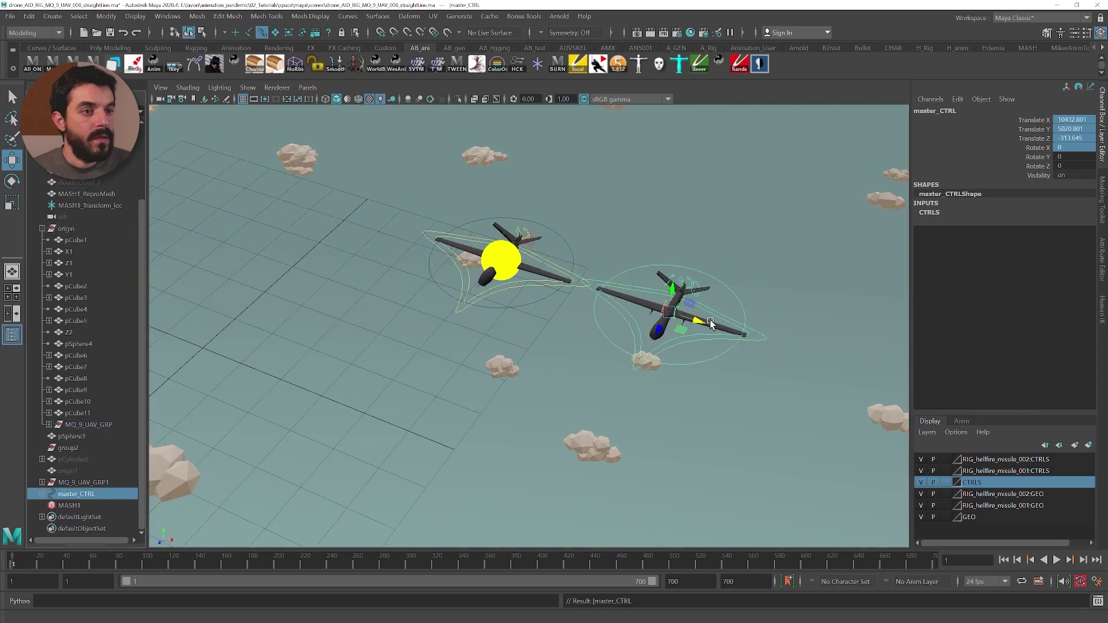
pyautogui.moveTo(701, 321); pyautogui.dragTo(617, 330)
pyautogui.moveTo(616, 333); pyautogui.dragTo(417, 293, button='middle')
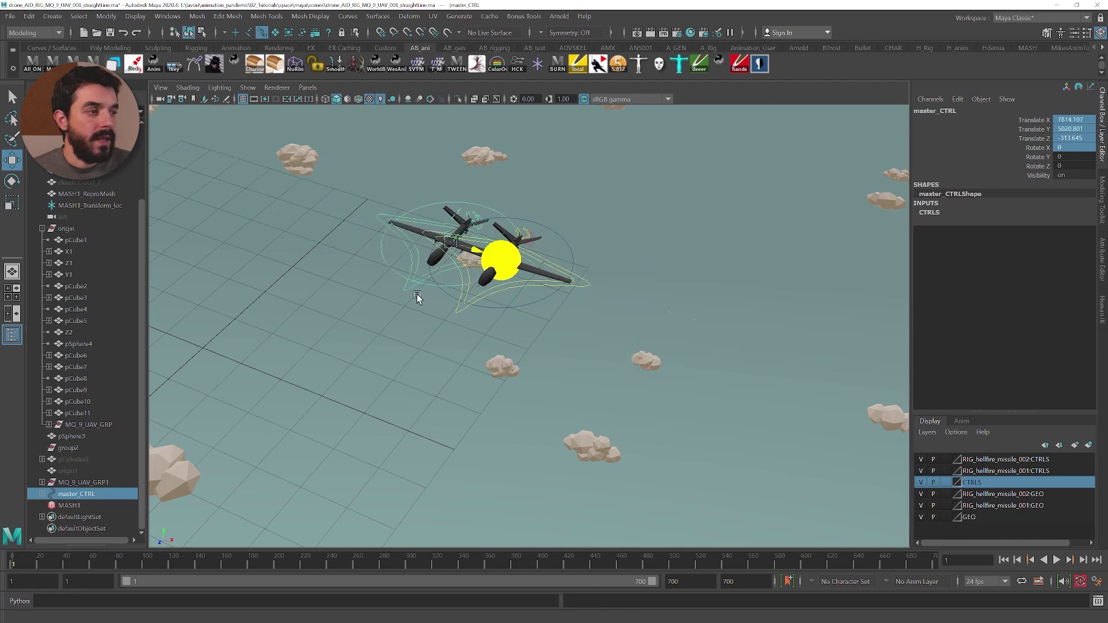
pyautogui.hotkey('ctrl', 'z')
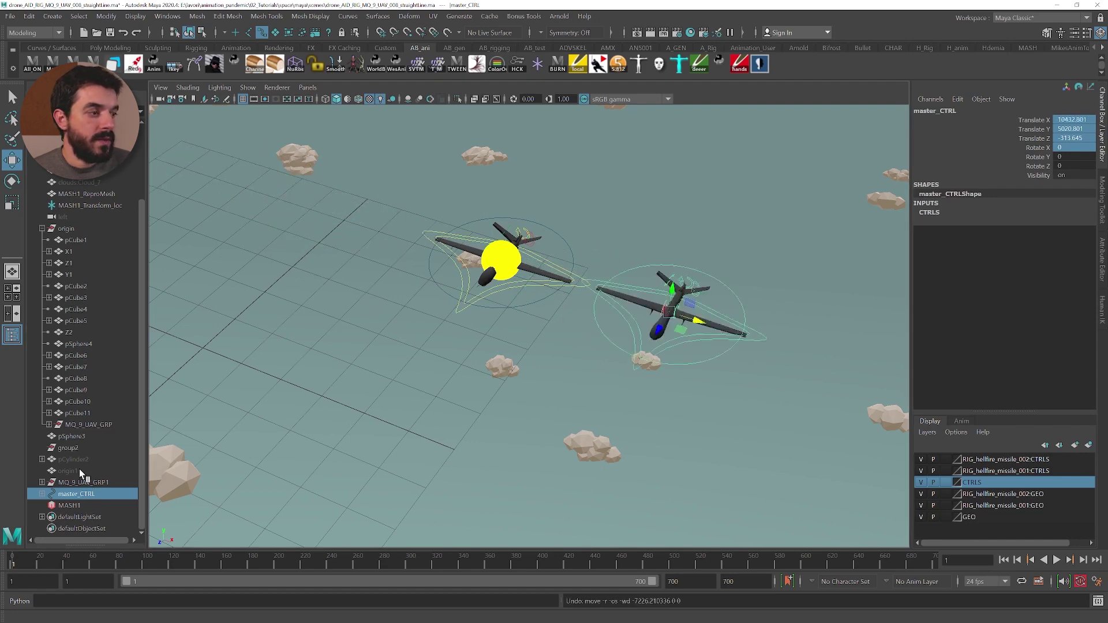
# - Set all translate and rotate values of both drones' master_CTRL controls to 0
pyautogui.rightClick(84, 494)
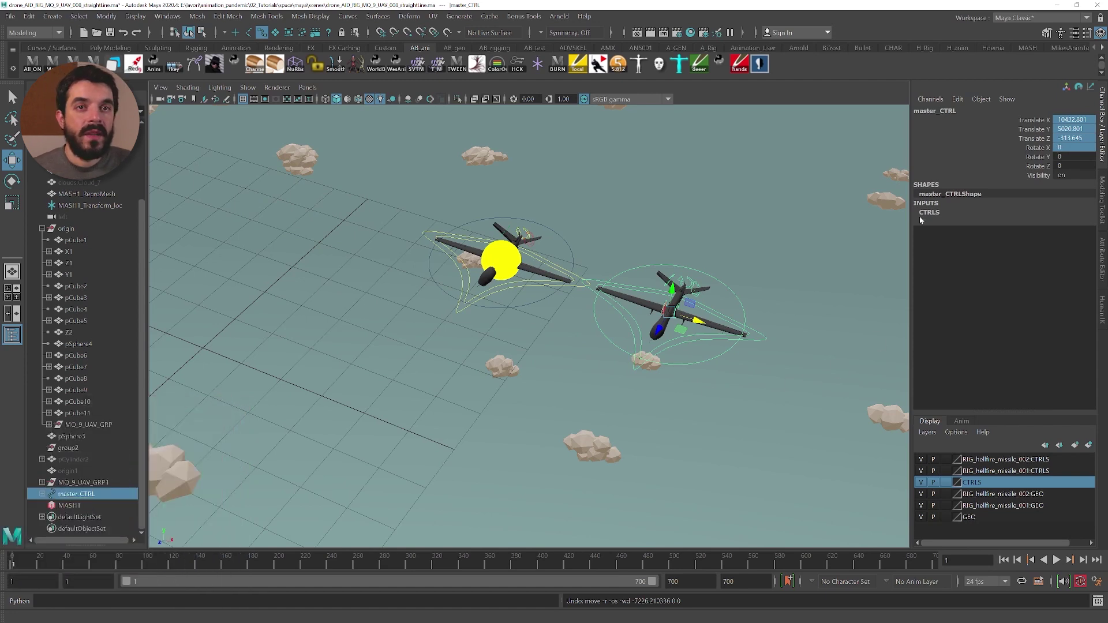
pyautogui.moveTo(1068, 167); pyautogui.dragTo(1068, 120)
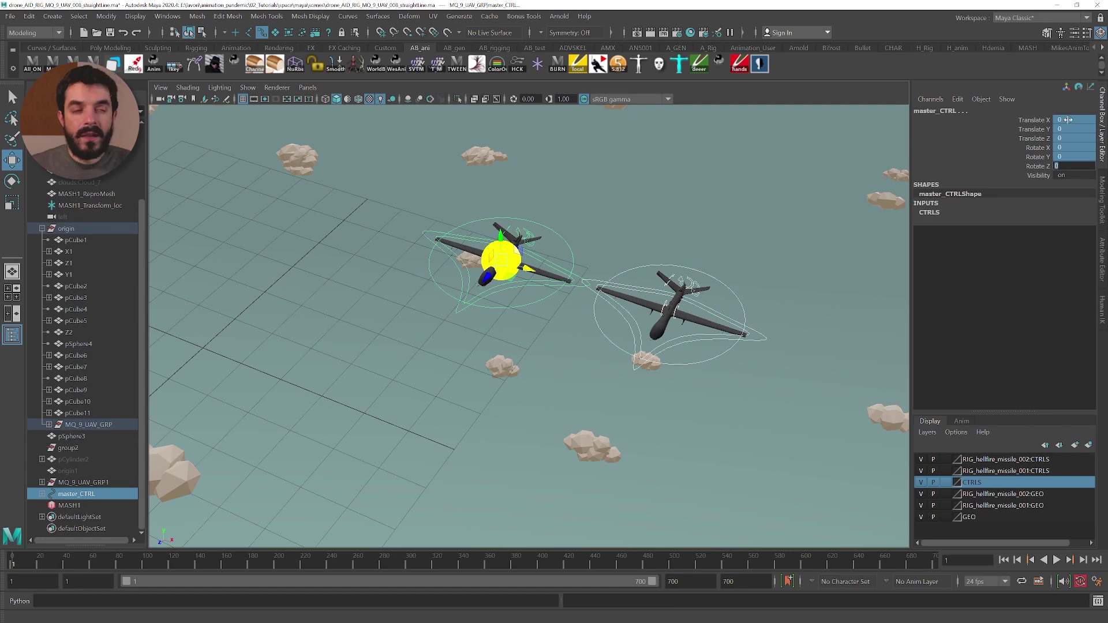
pyautogui.write('0')
pyautogui.press('Return')
pyautogui.keyDown('alt'); pyautogui.moveTo(461, 401); pyautogui.dragTo(510, 399, button='middle'); pyautogui.keyUp('alt')
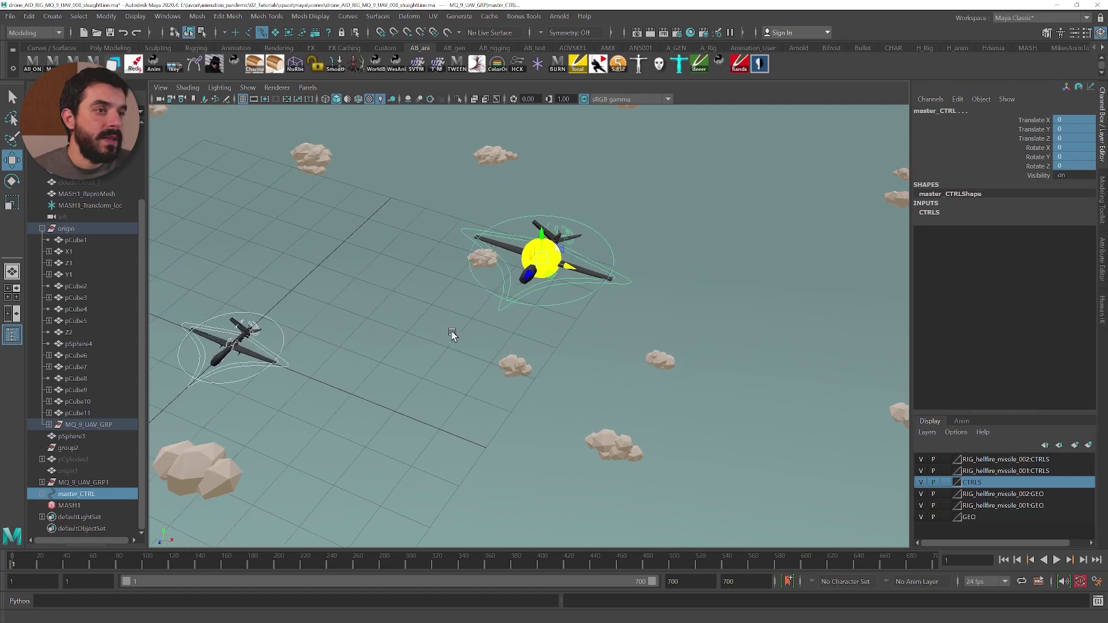
pyautogui.keyDown('alt'); pyautogui.moveTo(453, 334); pyautogui.dragTo(601, 345, button='middle'); pyautogui.keyUp('alt')
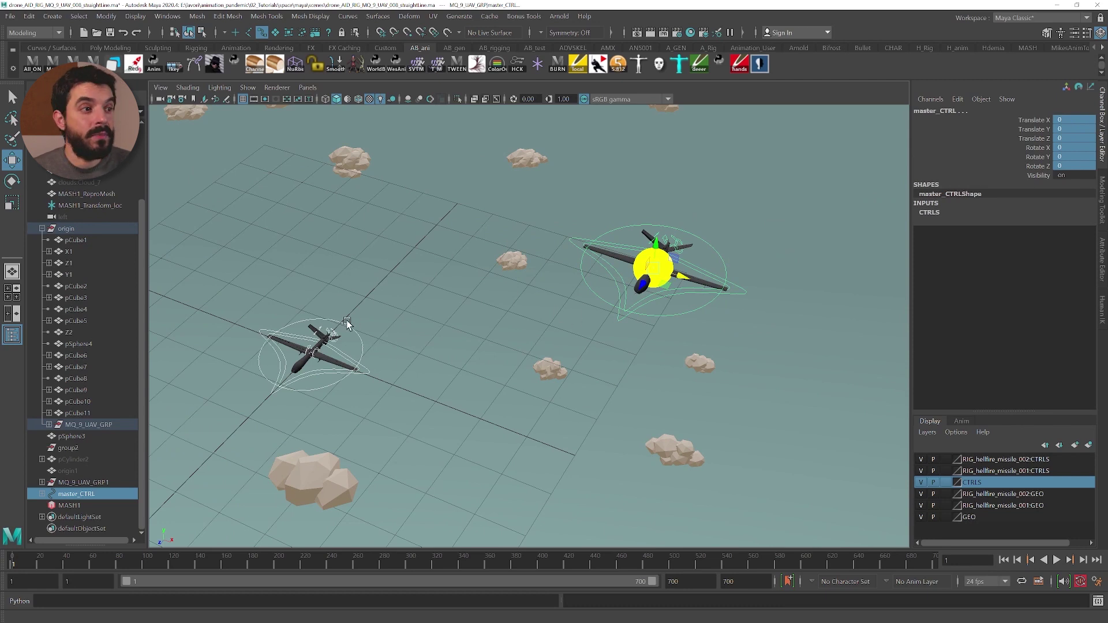
# - Compare the values of both drones' master_CTRL controls, and move the origin group to about 13571 along X
pyautogui.click(356, 353)
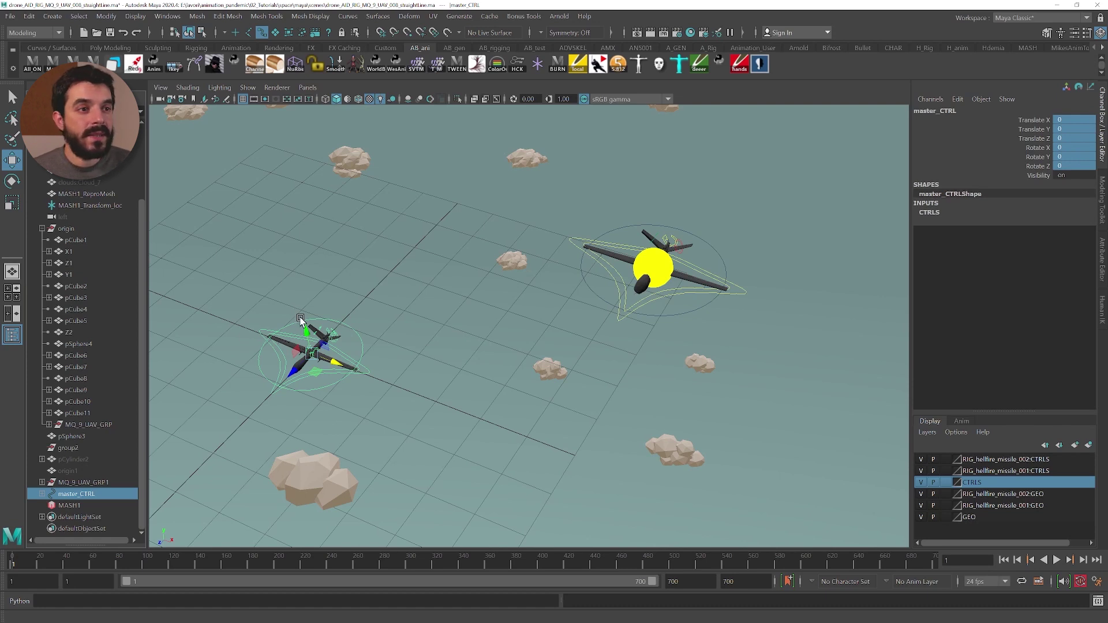
pyautogui.click(686, 311)
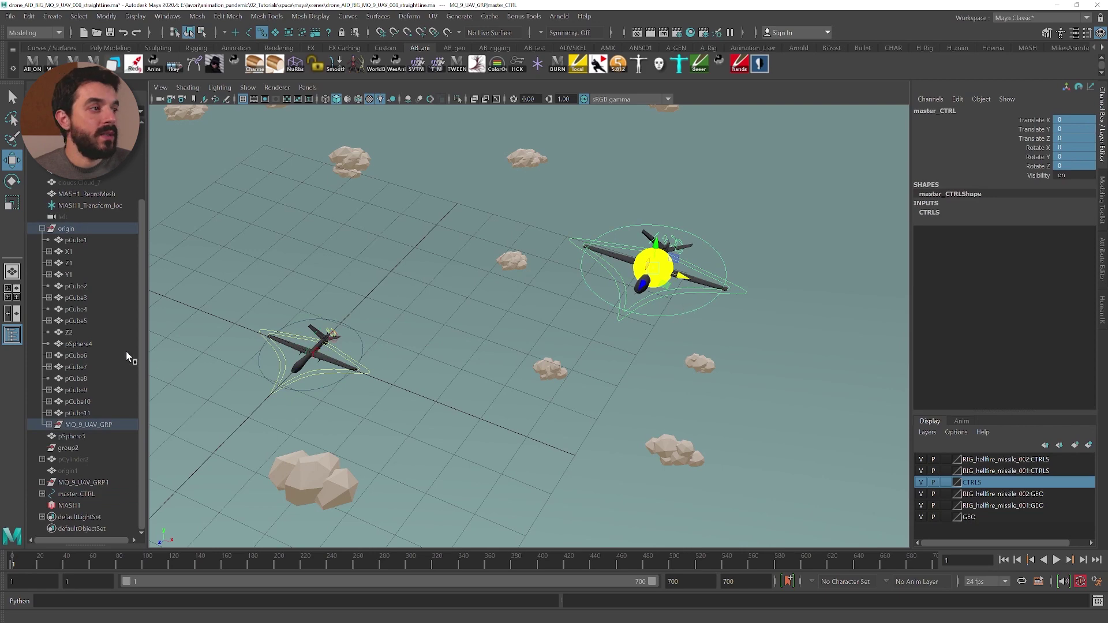
pyautogui.click(66, 228)
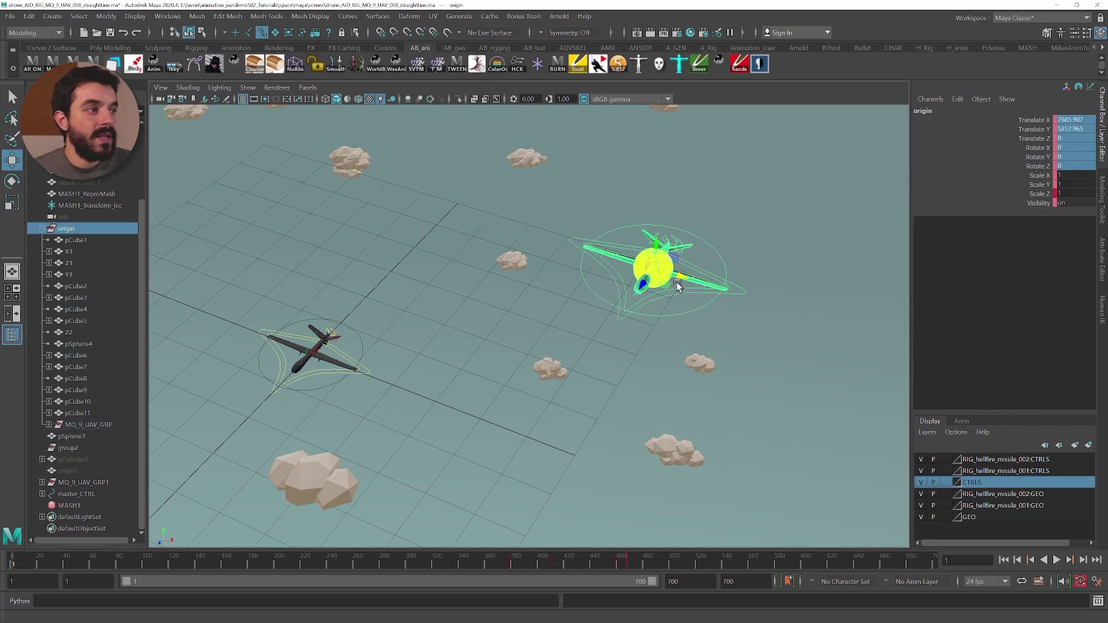
pyautogui.scroll(-3, 570, 271)
pyautogui.moveTo(623, 304); pyautogui.dragTo(821, 363)
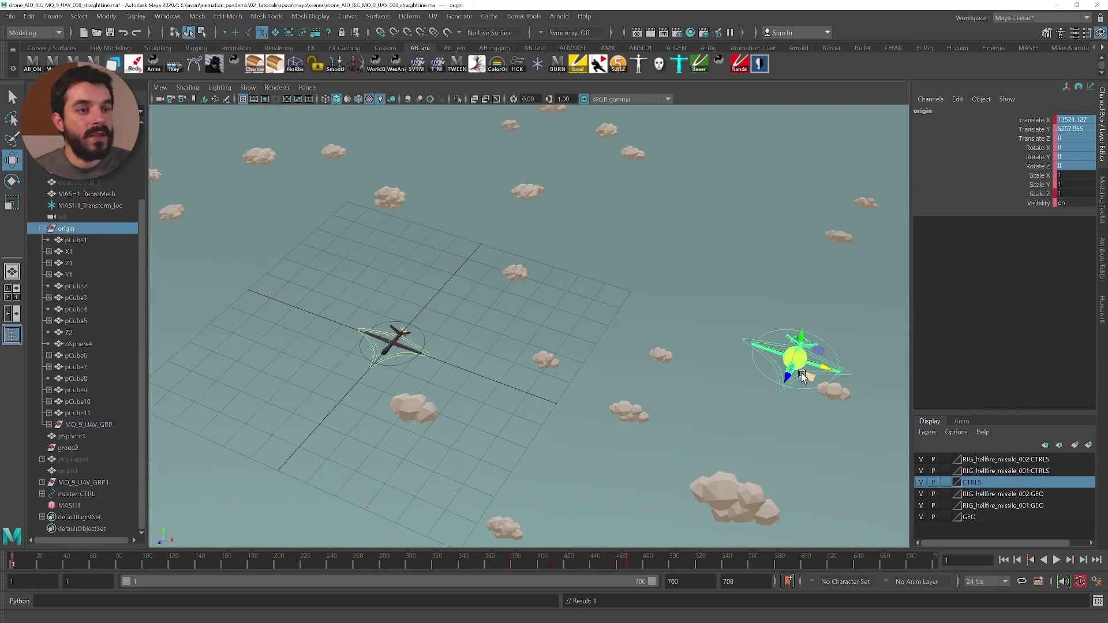
pyautogui.moveTo(802, 373); pyautogui.dragTo(788, 385)
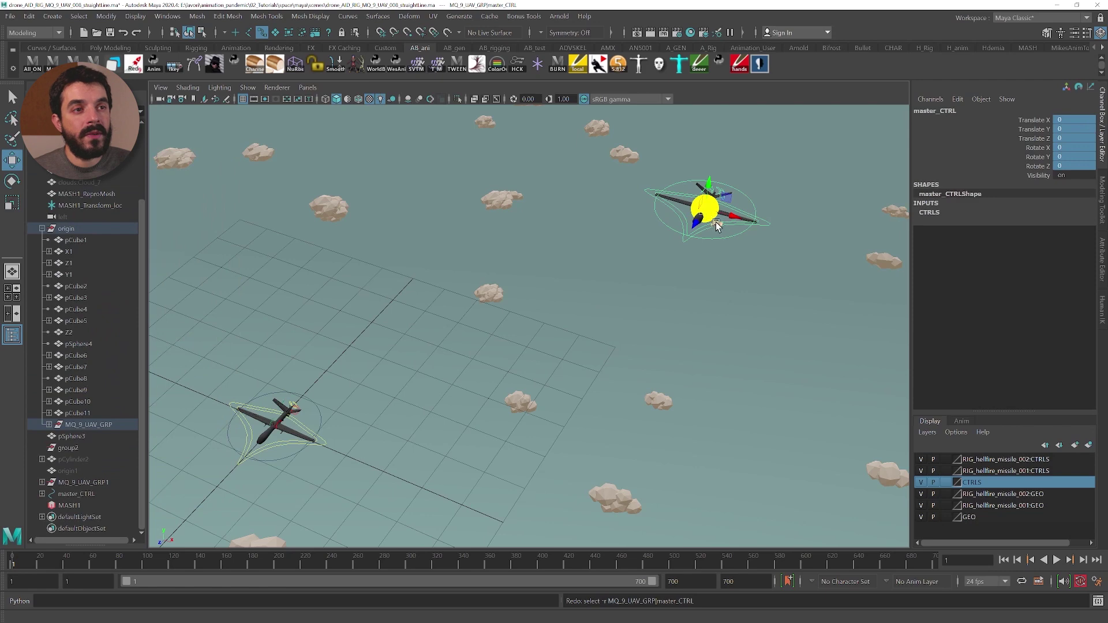
# - Move the grouped drone's master_CTRL away from the origin sphere and reset its translate and rotate values to 0
pyautogui.moveTo(716, 223); pyautogui.dragTo(857, 482)
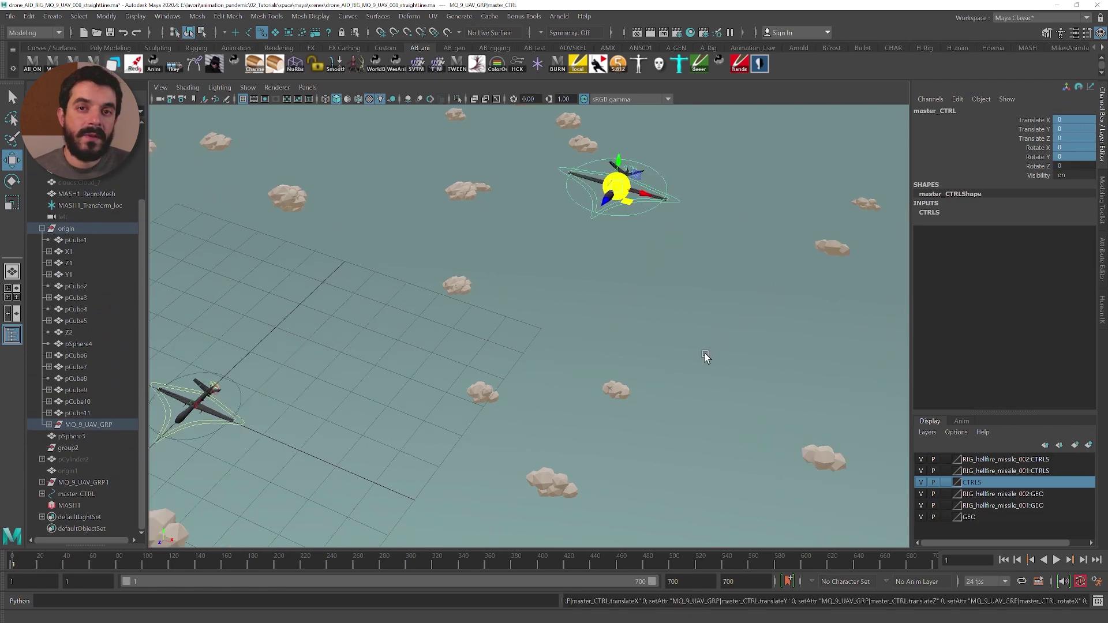
pyautogui.keyDown('alt'); pyautogui.moveTo(676, 397); pyautogui.dragTo(491, 379, button='right'); pyautogui.keyUp('alt')
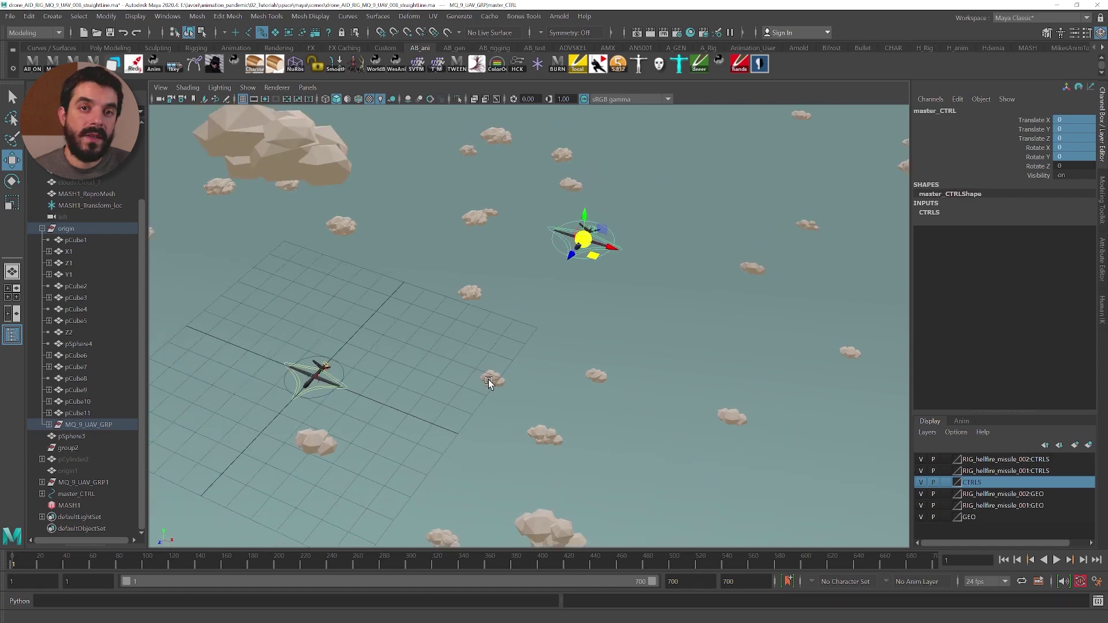
pyautogui.keyDown('alt'); pyautogui.moveTo(491, 379); pyautogui.dragTo(530, 356, button='middle'); pyautogui.keyUp('alt')
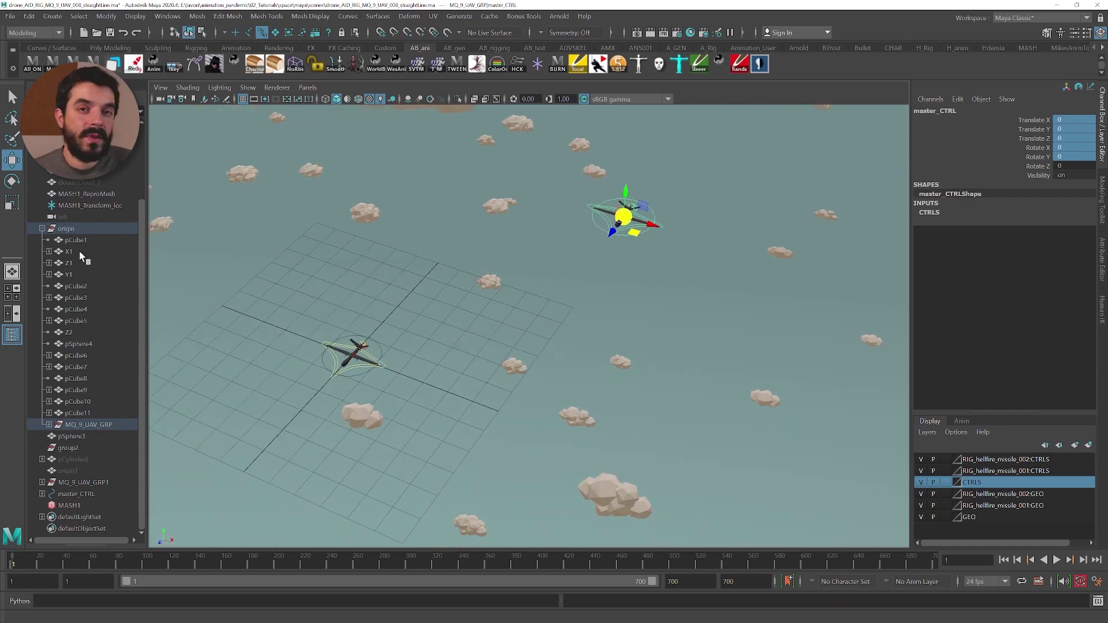
# - Move the origin group to about 3384 along X and rotate it together with the duplicate drone's master_CTRL about 53° in Y
pyautogui.click(67, 229)
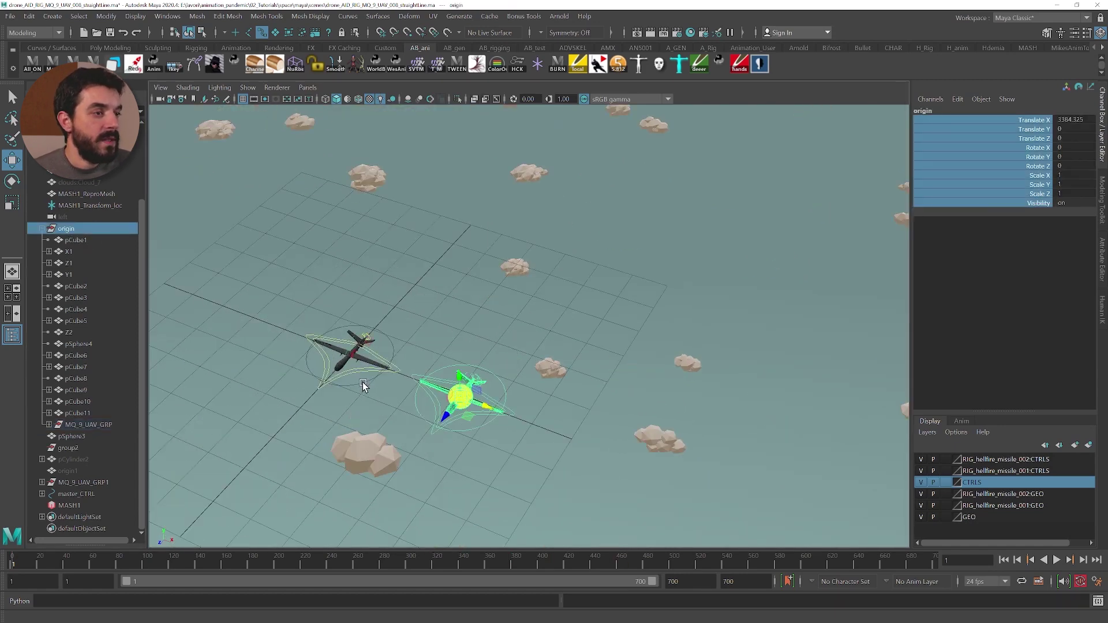
pyautogui.keyDown('shift'); pyautogui.click(362, 382); pyautogui.keyUp('shift')
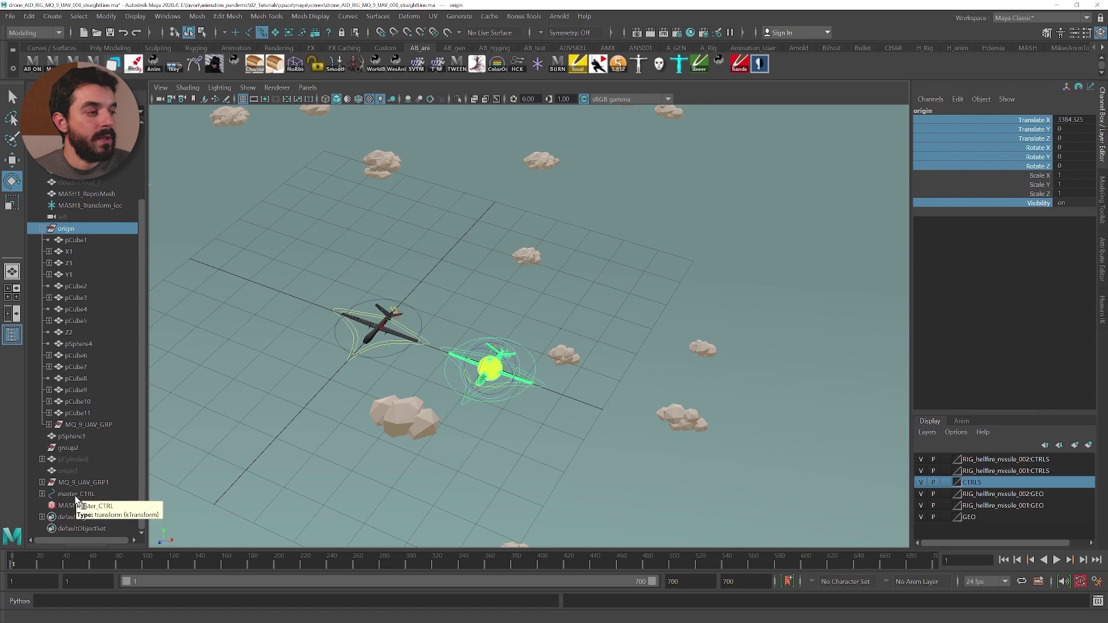
pyautogui.click(75, 497)
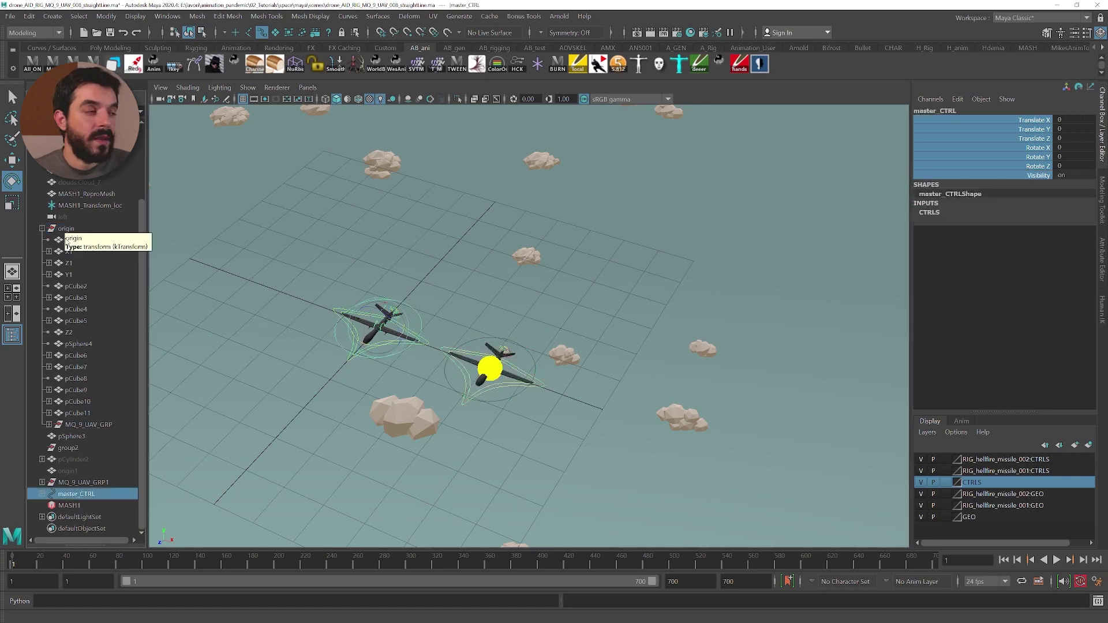
pyautogui.keyDown('ctrl'); pyautogui.click(63, 230); pyautogui.keyUp('ctrl')
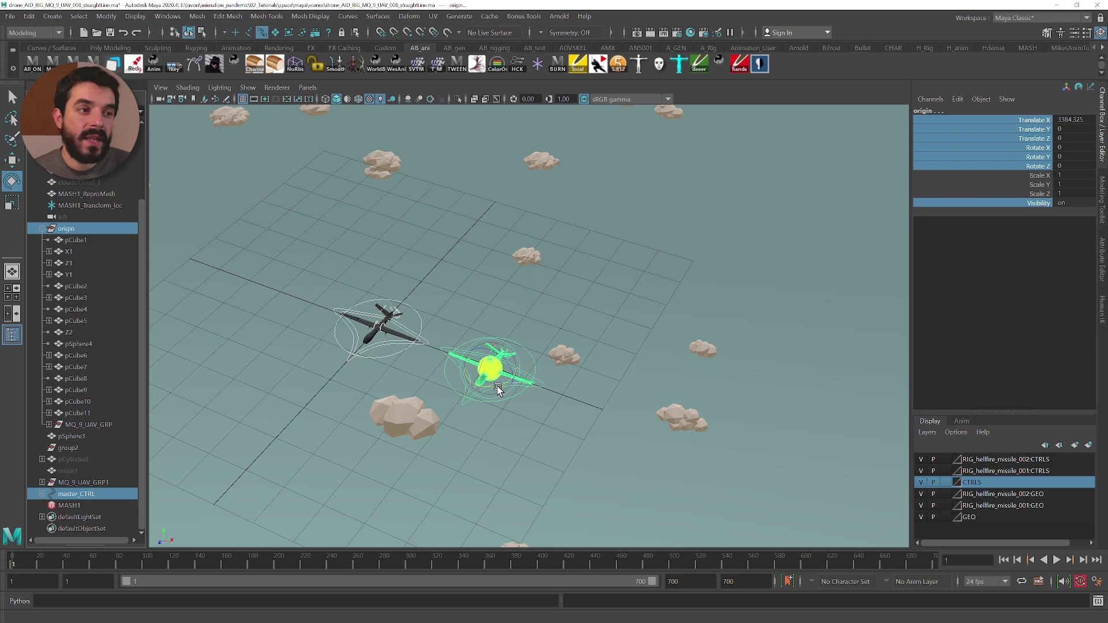
pyautogui.moveTo(499, 386); pyautogui.dragTo(516, 382)
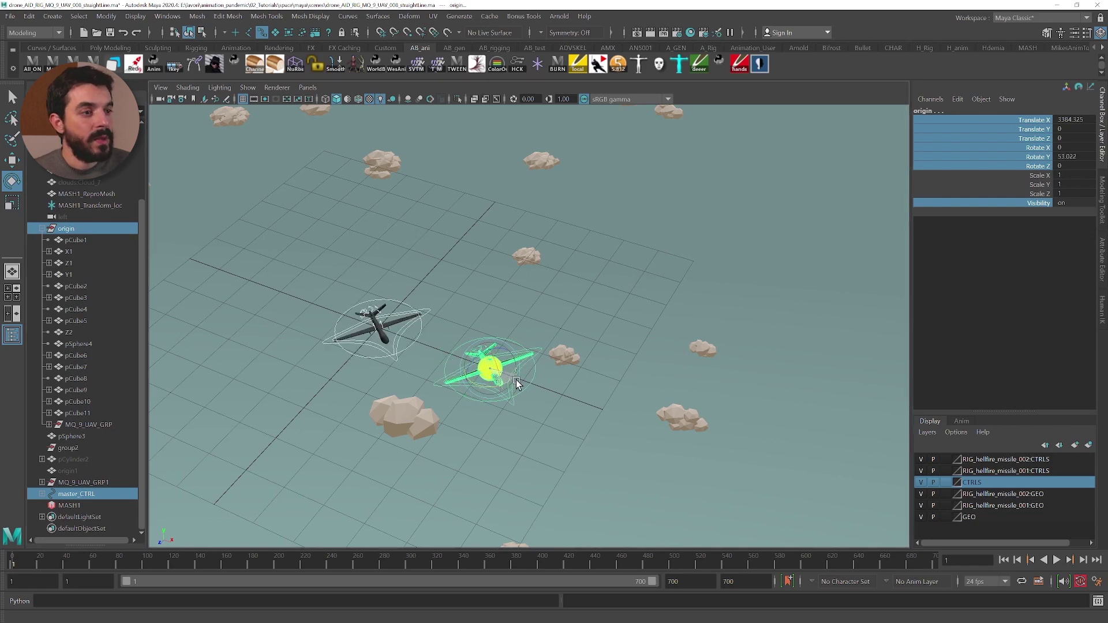
# - Animate both drones' master_CTRL controls flying forward along local Z, keyed from frame 1 to frame 249, and scrub back through the motion
pyautogui.press('q')
pyautogui.keyDown('shift'); pyautogui.click(455, 382); pyautogui.keyUp('shift')
pyautogui.click(345, 560)
pyautogui.press('w')
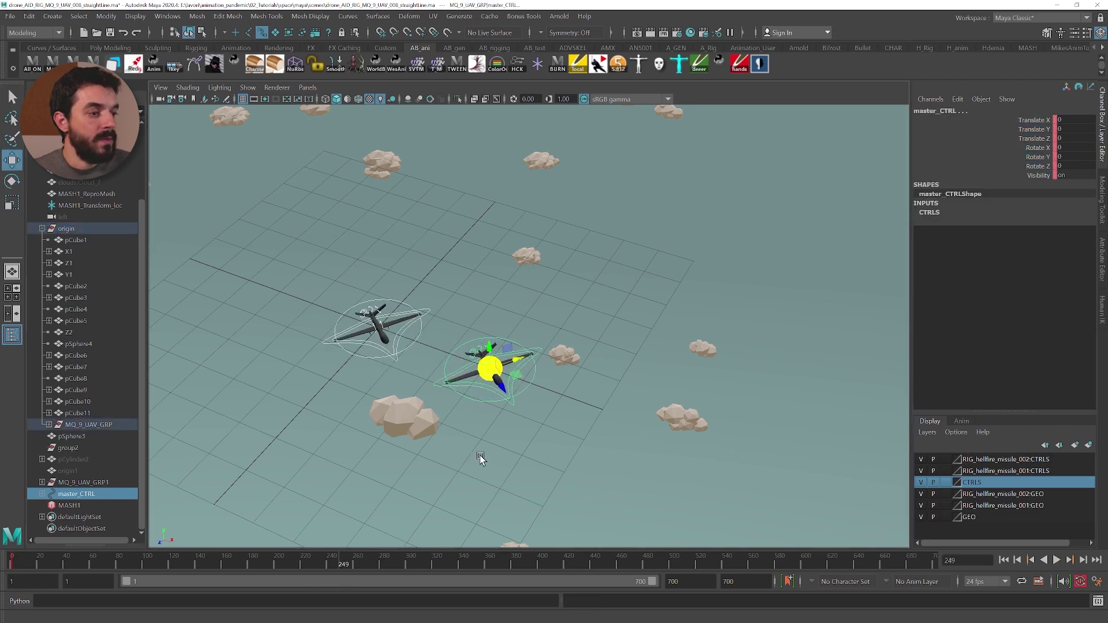
pyautogui.scroll(-4, 411, 434)
pyautogui.keyDown('alt'); pyautogui.moveTo(410, 434); pyautogui.dragTo(436, 433); pyautogui.keyUp('alt')
pyautogui.keyDown('alt'); pyautogui.moveTo(436, 433); pyautogui.dragTo(387, 383, button='middle'); pyautogui.keyUp('alt')
pyautogui.moveTo(385, 381); pyautogui.dragTo(796, 445)
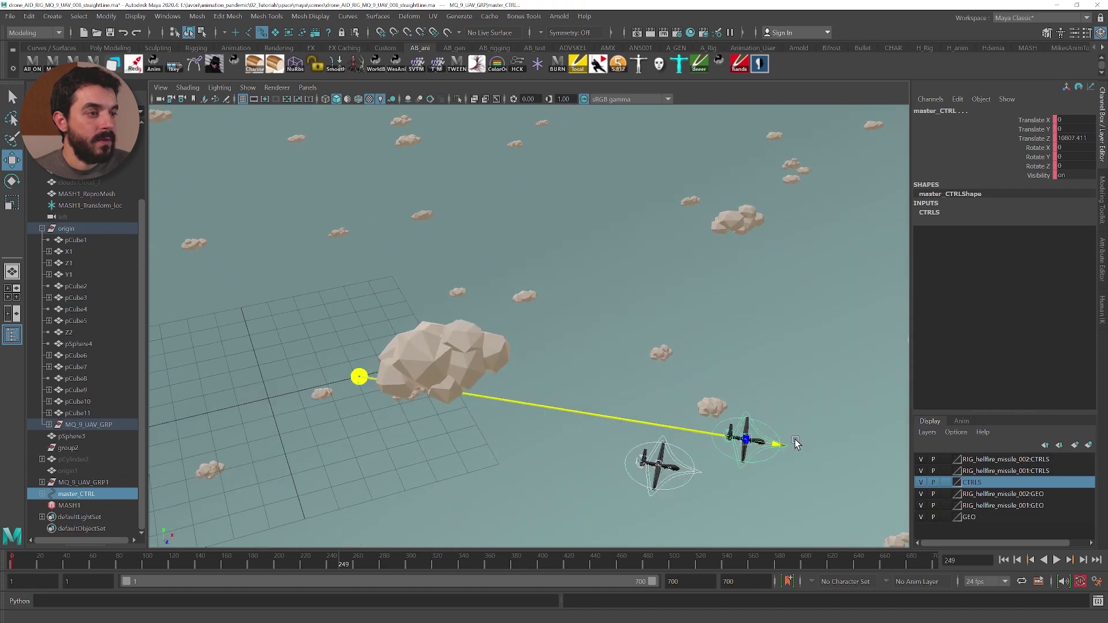
pyautogui.moveTo(796, 445); pyautogui.dragTo(982, 473)
pyautogui.moveTo(339, 560); pyautogui.dragTo(144, 561)
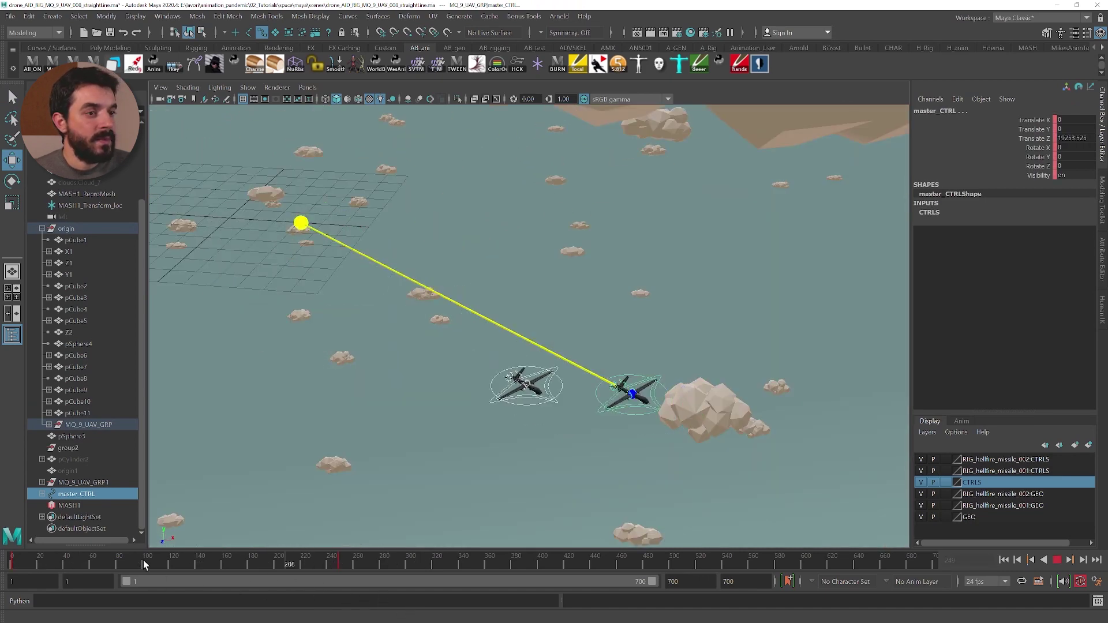
# - Open the Graph Editor and inspect the translate curves of the grouped drone's master_CTRL, isolating Translate Z
pyautogui.hotkey('alt', 'v')
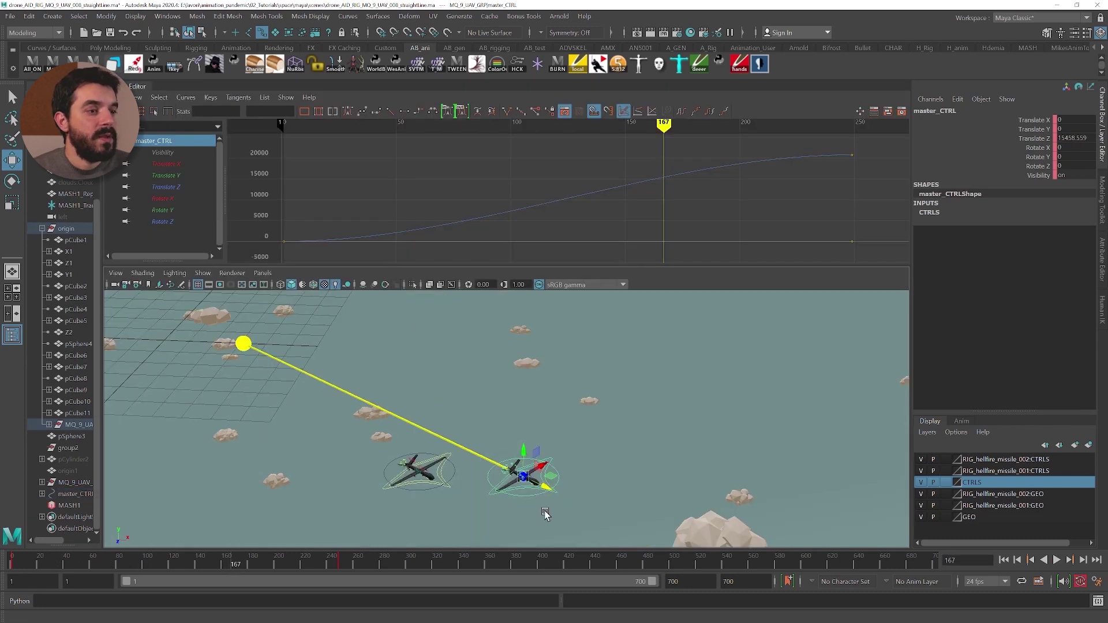
pyautogui.click(545, 511)
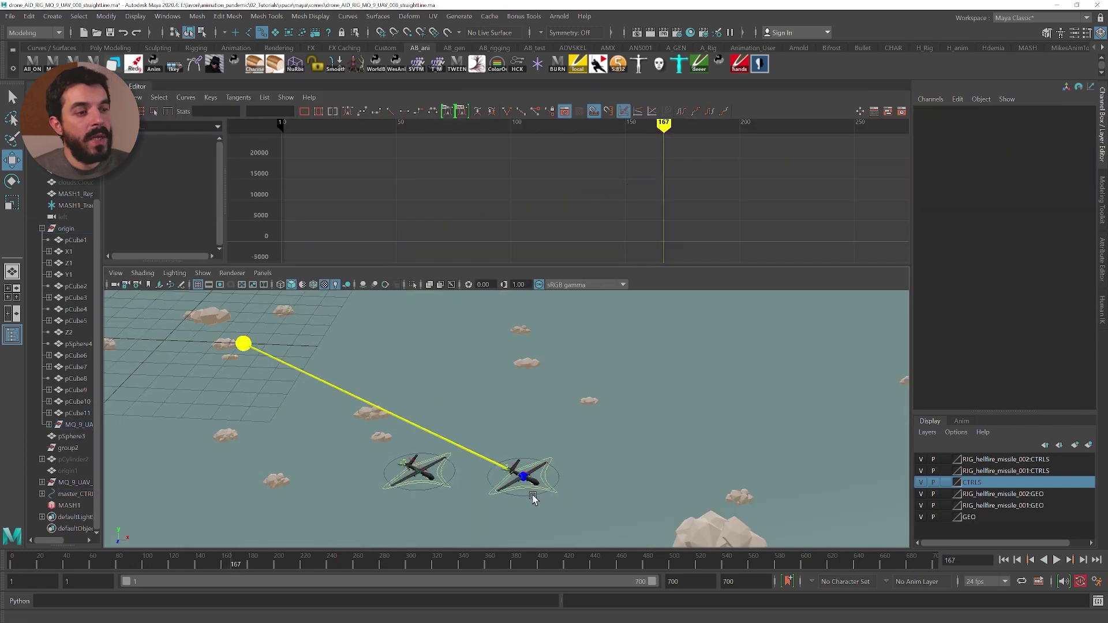
pyautogui.click(533, 496)
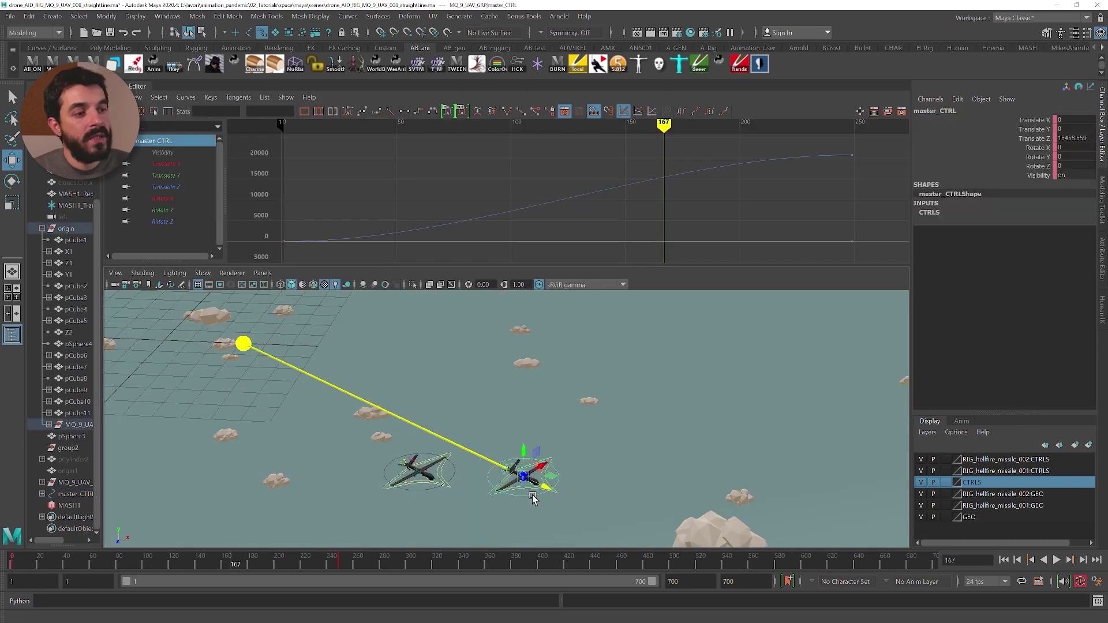
pyautogui.click(166, 164)
pyautogui.keyDown('shift'); pyautogui.click(173, 187); pyautogui.keyUp('shift')
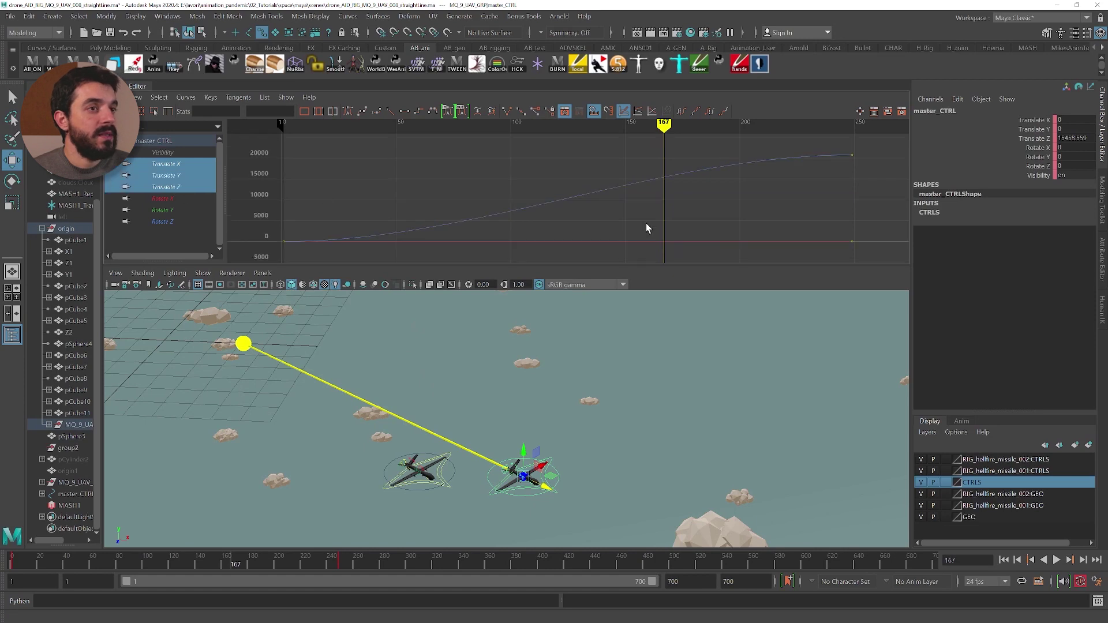
pyautogui.click(166, 187)
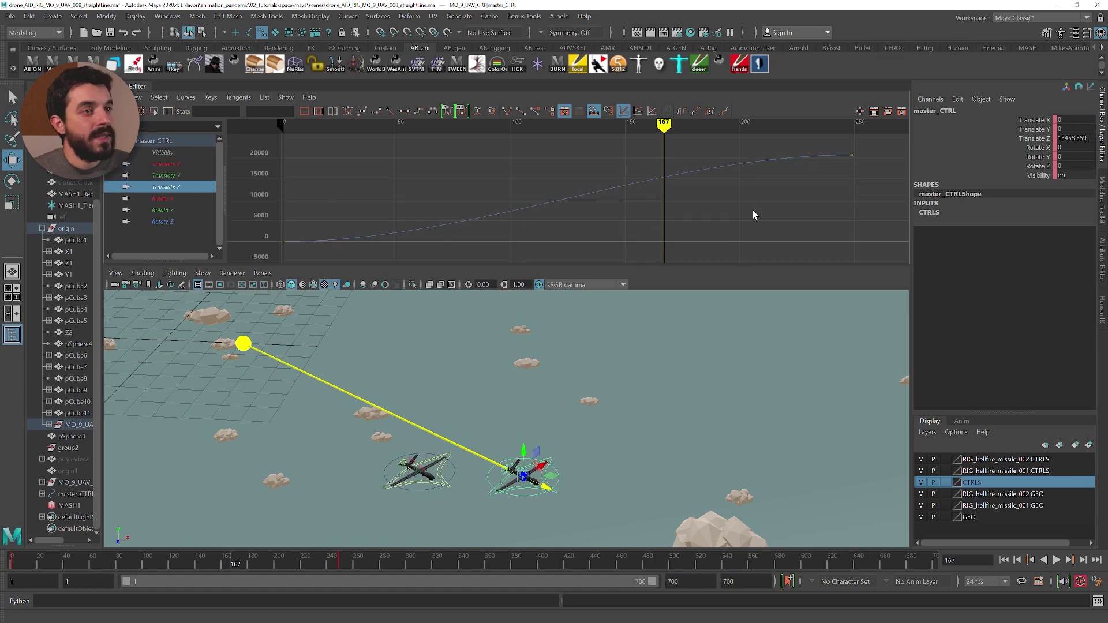
# - Isolate the Translate X and Translate Z curves of the duplicate drone's master_CTRL in the Graph Editor
pyautogui.click(412, 492)
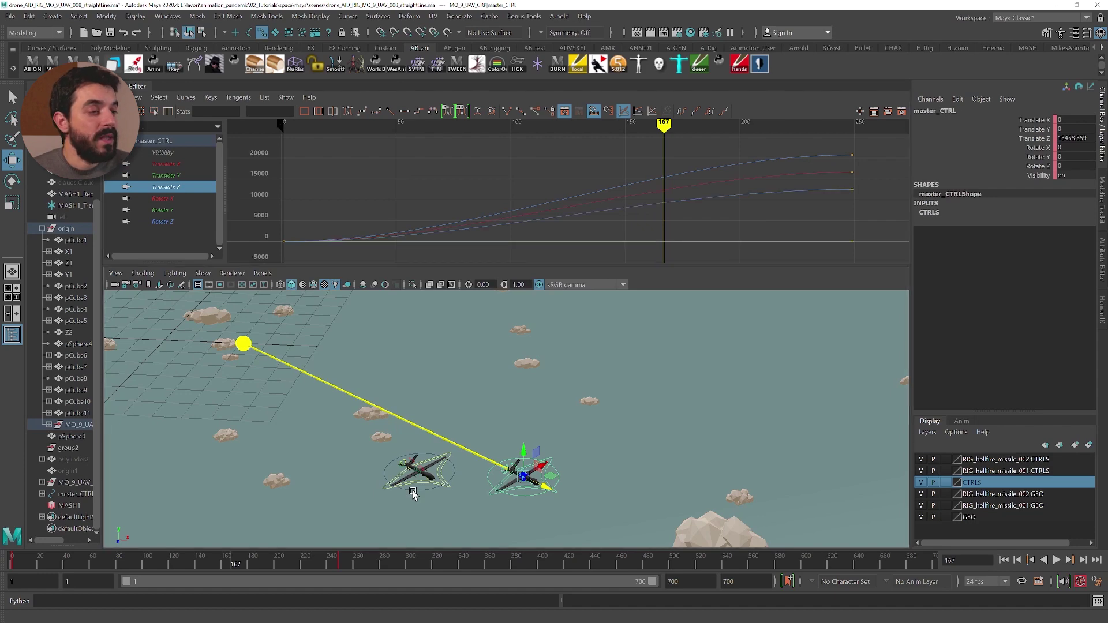
pyautogui.click(182, 140)
pyautogui.click(177, 164)
pyautogui.keyDown('ctrl'); pyautogui.click(175, 187); pyautogui.keyUp('ctrl')
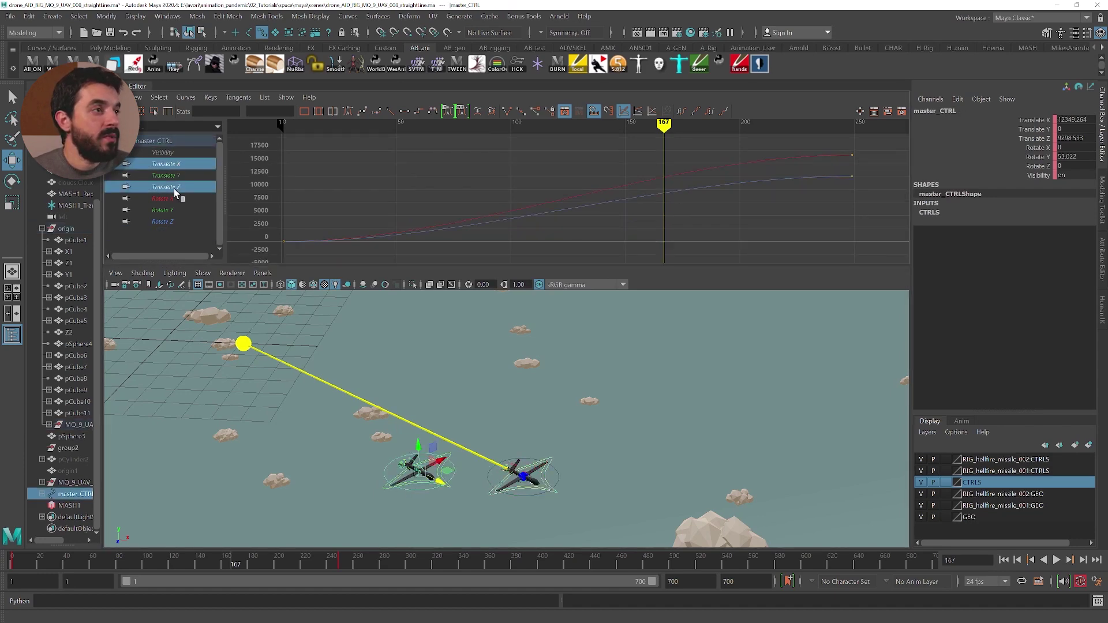
# - Try moving the duplicate drone's master_CTRL sideways and forward along its own axes, undoing each move
pyautogui.keyDown('alt'); pyautogui.moveTo(497, 424); pyautogui.dragTo(454, 425); pyautogui.keyUp('alt')
pyautogui.keyDown('alt'); pyautogui.moveTo(506, 463); pyautogui.dragTo(481, 433); pyautogui.keyUp('alt')
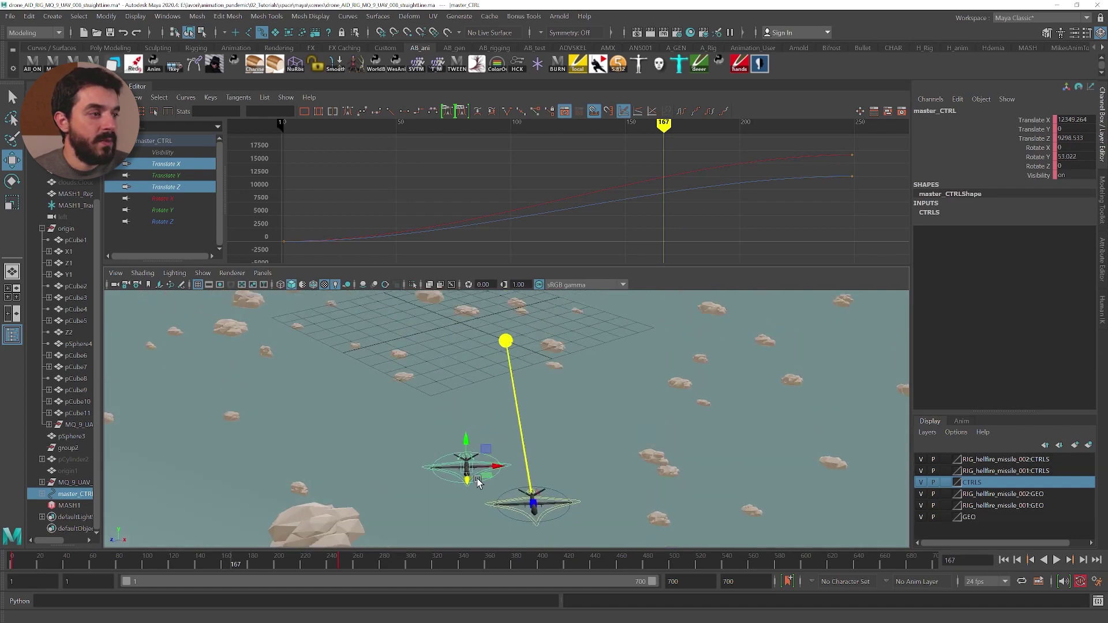
pyautogui.moveTo(492, 467); pyautogui.dragTo(391, 477)
pyautogui.hotkey('ctrl', 'z')
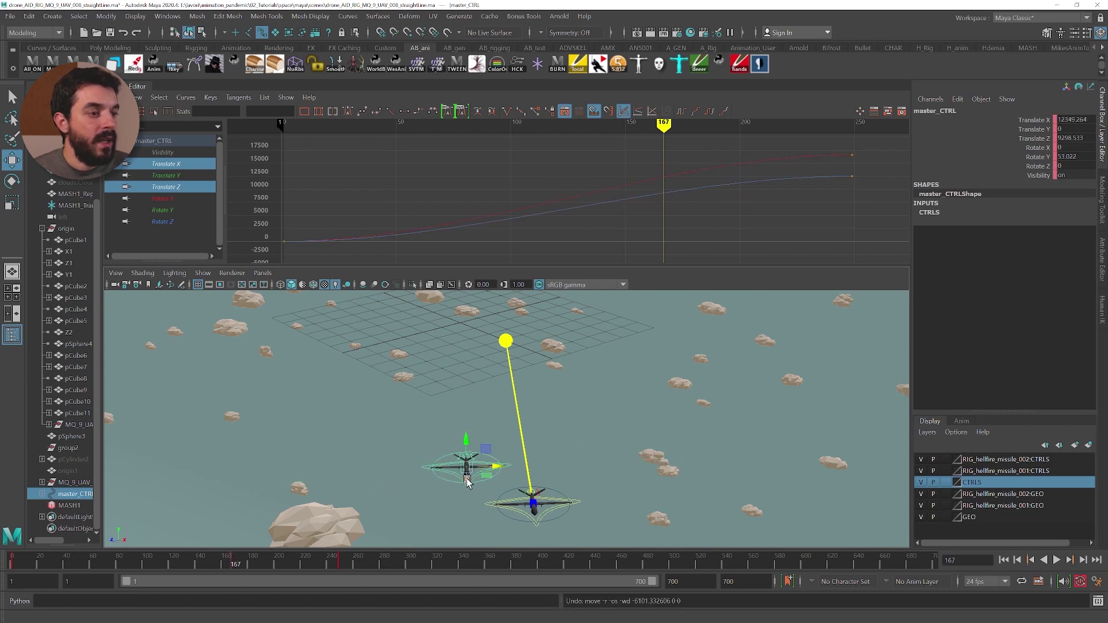
pyautogui.moveTo(468, 481); pyautogui.dragTo(438, 583)
pyautogui.hotkey('ctrl', 'z')
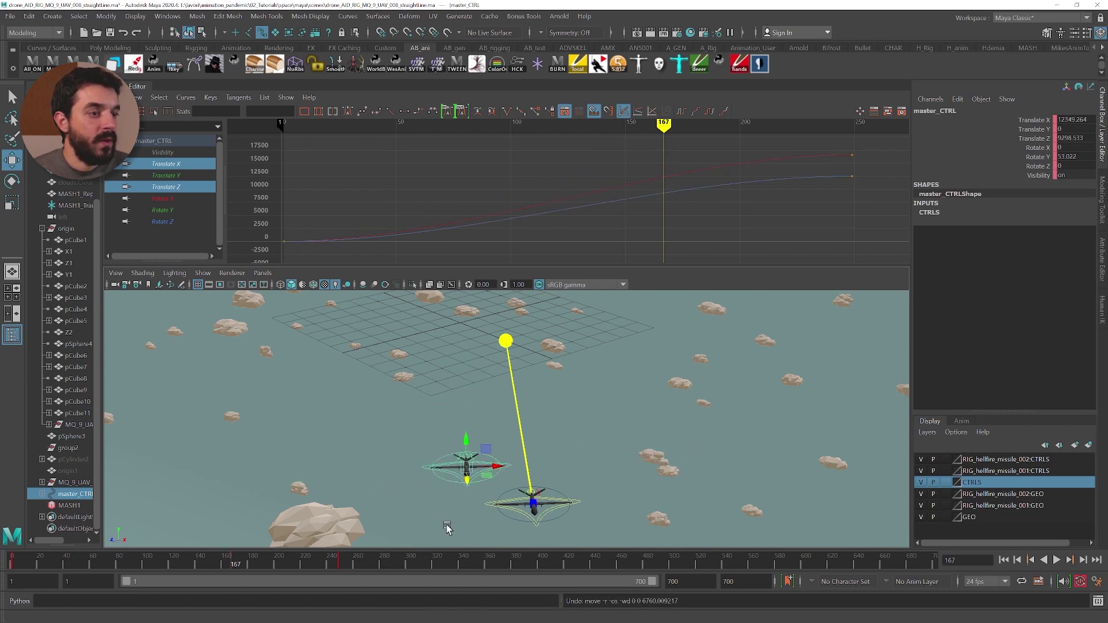
# - Compare the channel values of the grouped drone's master_CTRL with those of its parent origin group
pyautogui.click(559, 520)
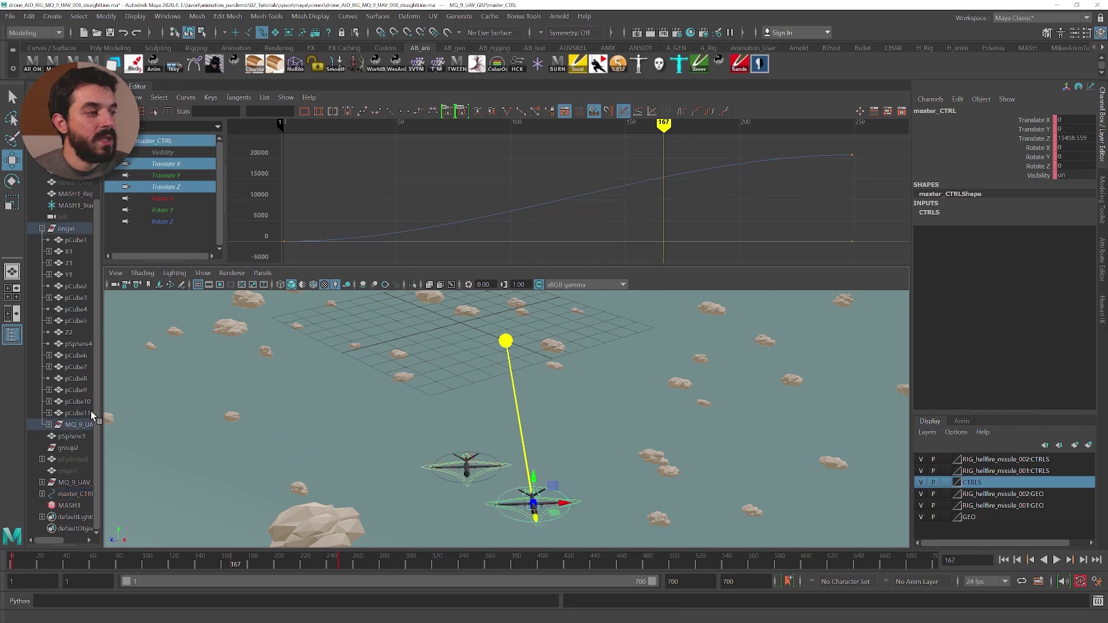
pyautogui.click(65, 229)
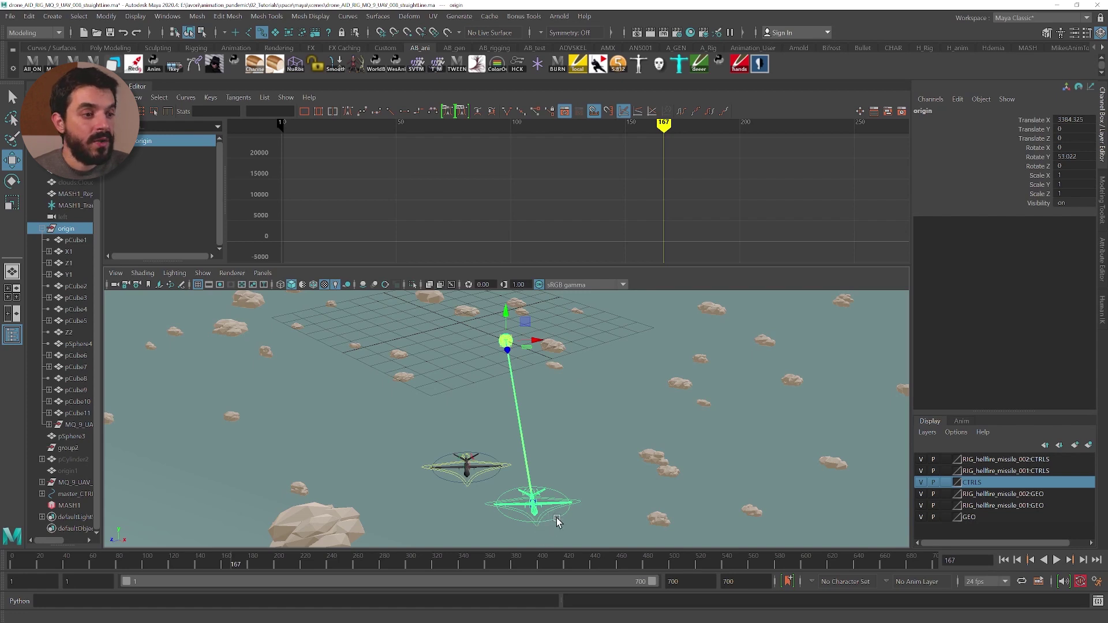
pyautogui.click(559, 521)
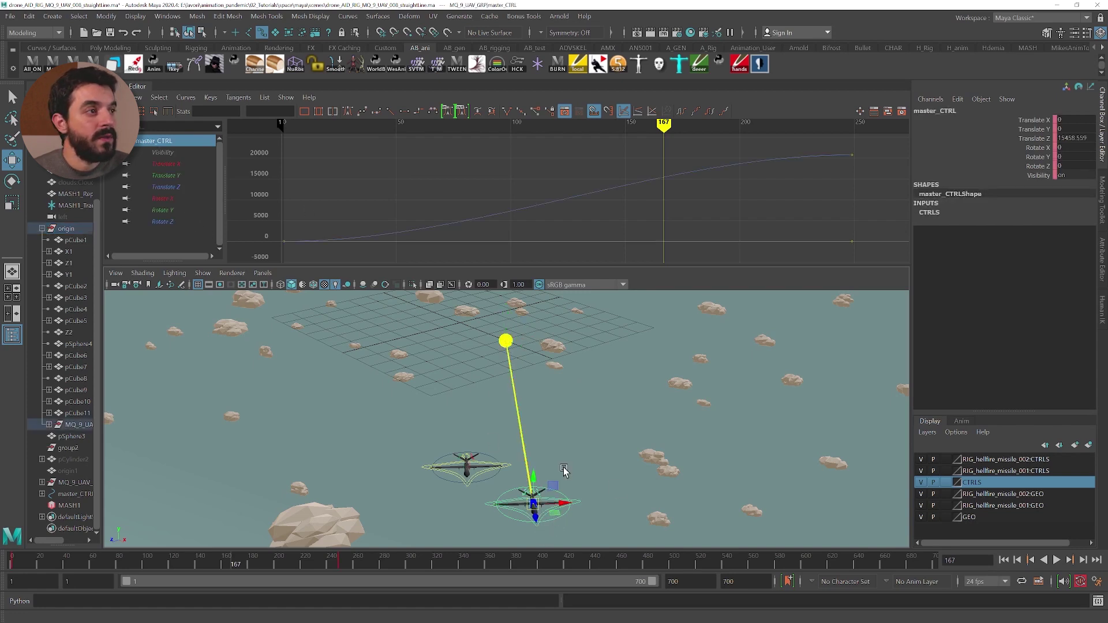
pyautogui.click(523, 447)
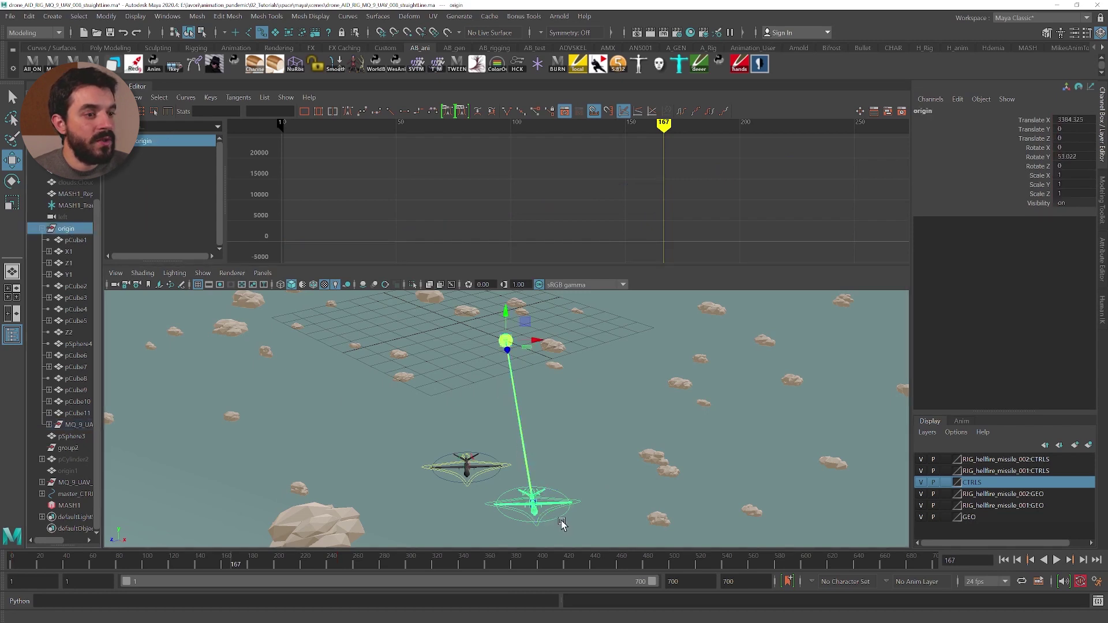
pyautogui.click(561, 514)
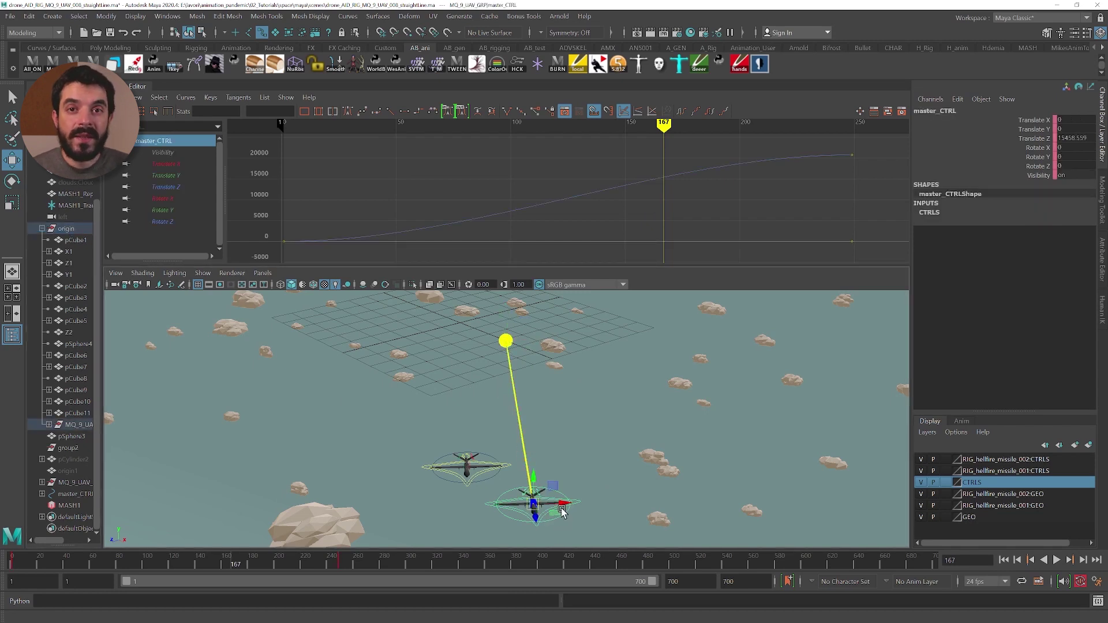
# - Try moving the grouped drone's master_CTRL along local X and local Z, undoing each move
pyautogui.moveTo(563, 513); pyautogui.dragTo(663, 504)
pyautogui.hotkey('ctrl', 'z')
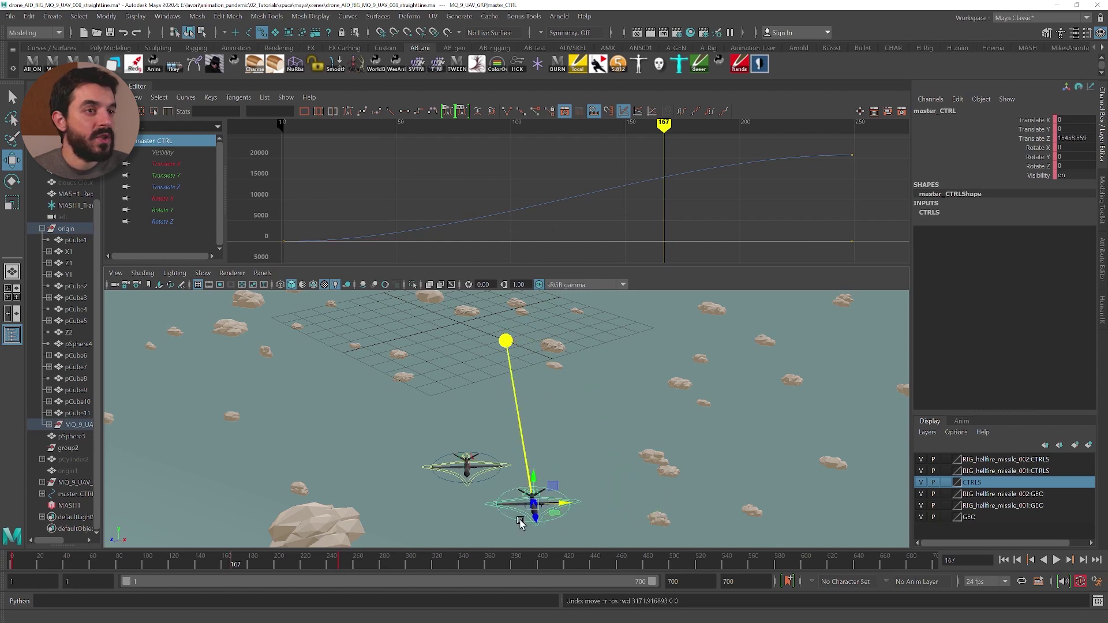
pyautogui.moveTo(520, 523); pyautogui.dragTo(525, 473)
pyautogui.hotkey('ctrl', 'z')
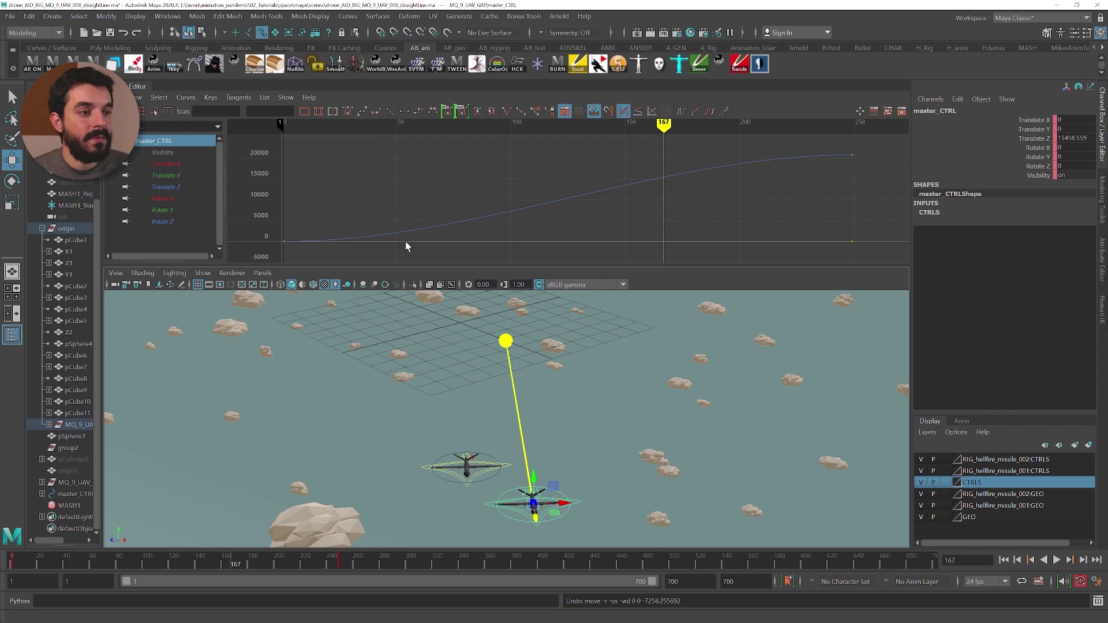
# - Compare the grouped drone's Translate Z curve with the duplicate drone's Translate X and Translate Z curves
pyautogui.click(158, 186)
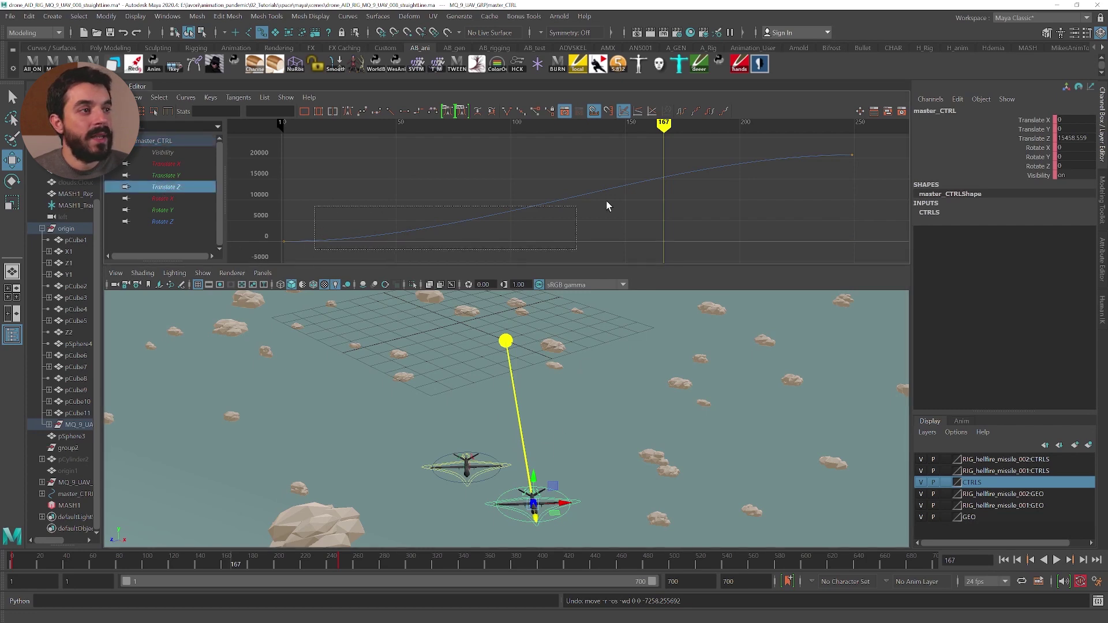
pyautogui.moveTo(826, 187); pyautogui.dragTo(900, 111)
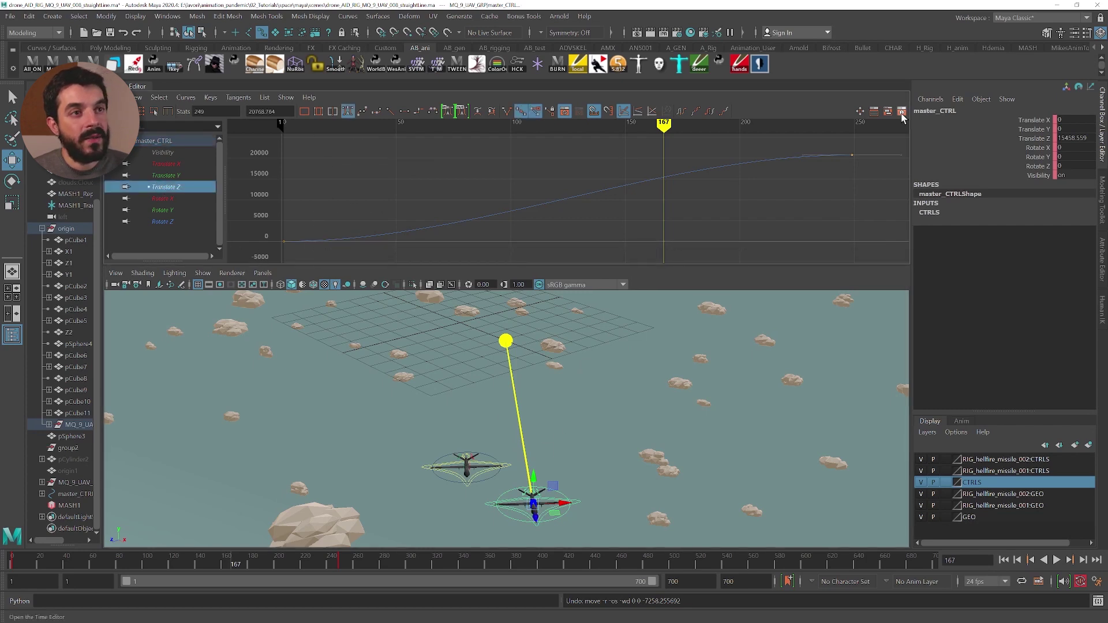
pyautogui.click(440, 481)
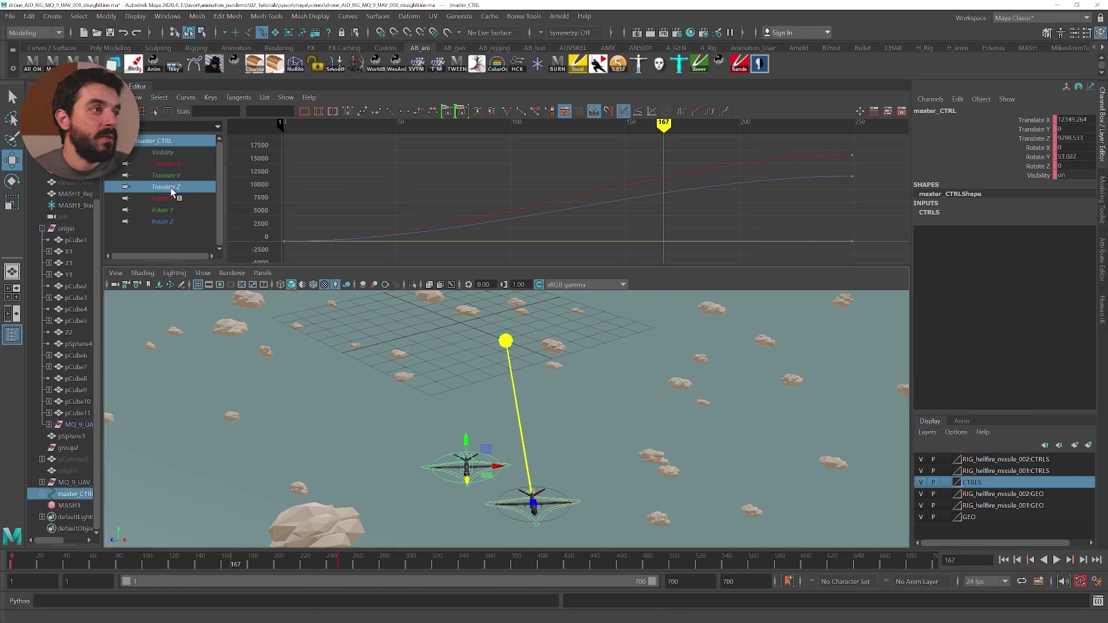
pyautogui.keyDown('ctrl'); pyautogui.click(174, 163); pyautogui.keyUp('ctrl')
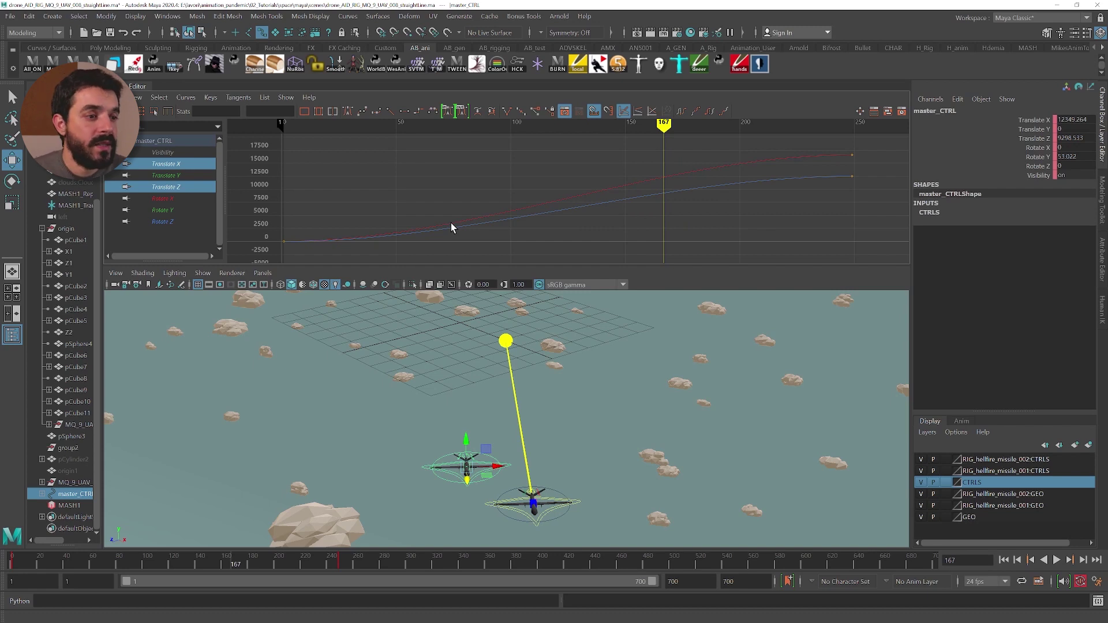
# - Undo the duplicate drone's last move and close the Graph Editor, leaving the origin group selected
pyautogui.hotkey('ctrl', 'z')
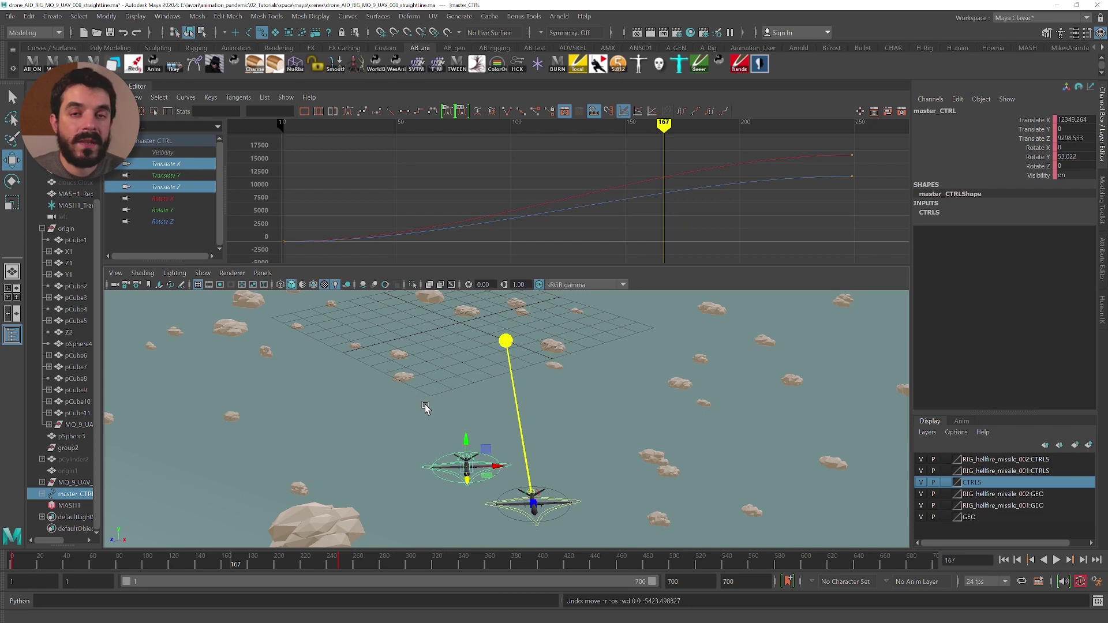
pyautogui.moveTo(670, 227); pyautogui.dragTo(914, 112)
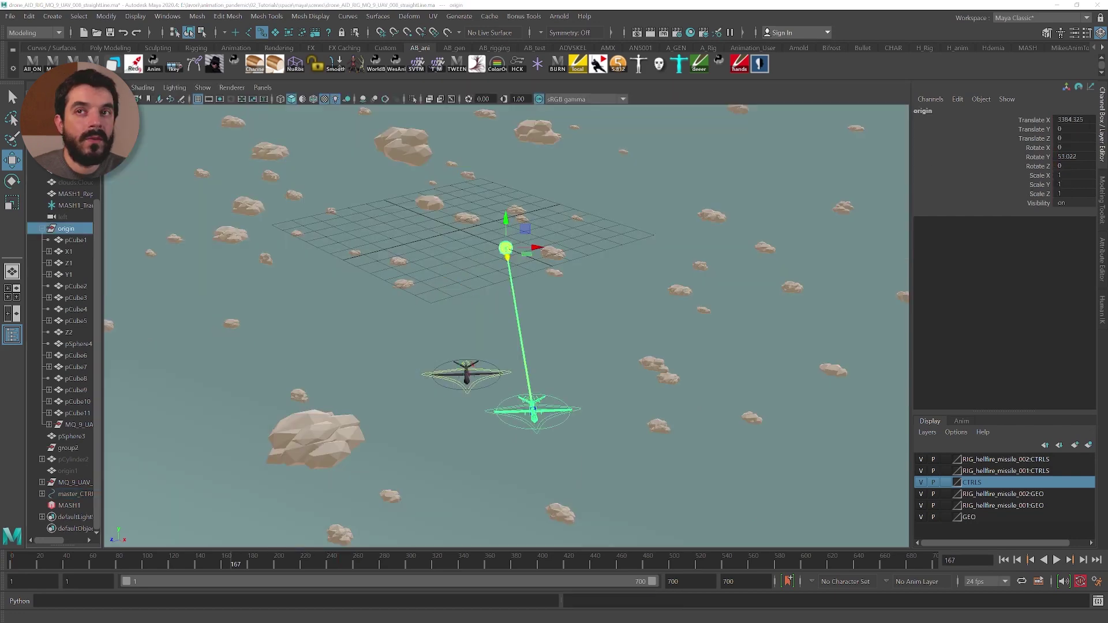
pyautogui.keyDown('alt'); pyautogui.moveTo(486, 318); pyautogui.dragTo(615, 261, button='right'); pyautogui.keyUp('alt')
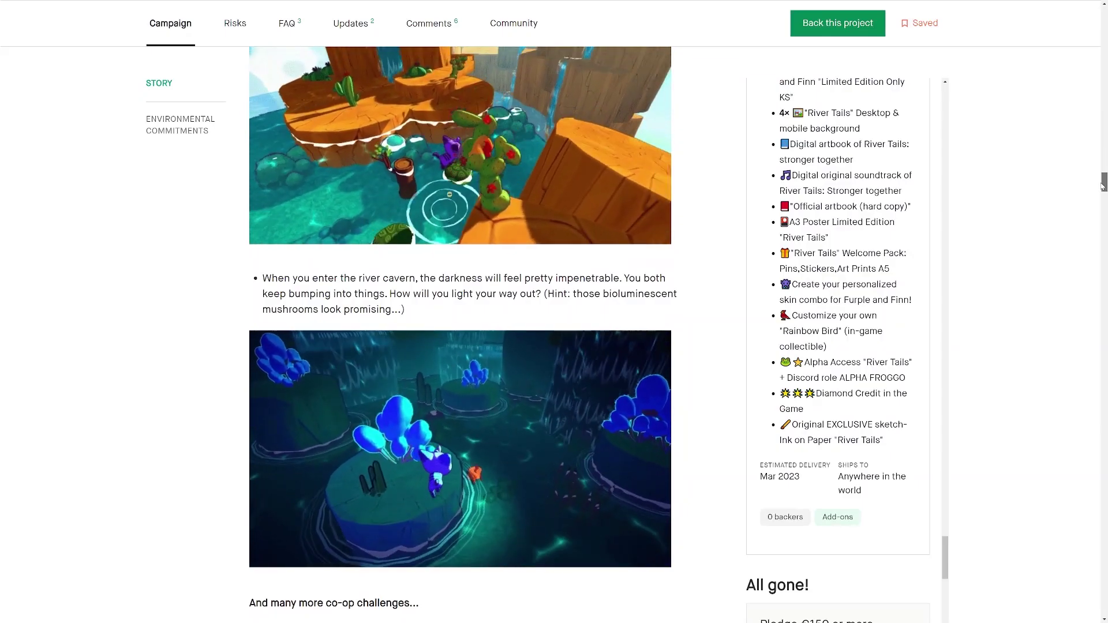
# - Look back through the River Tails campaign page in the browser to the section introducing Furple and Finn
pyautogui.scroll(15, 1095, 89)
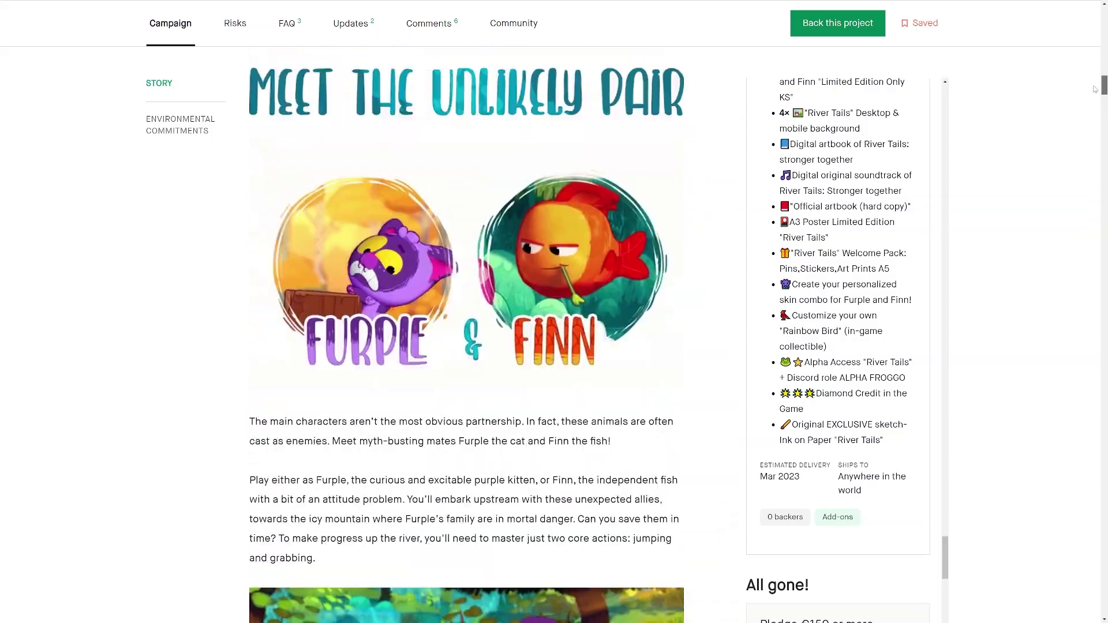
pyautogui.scroll(10, 1095, 89)
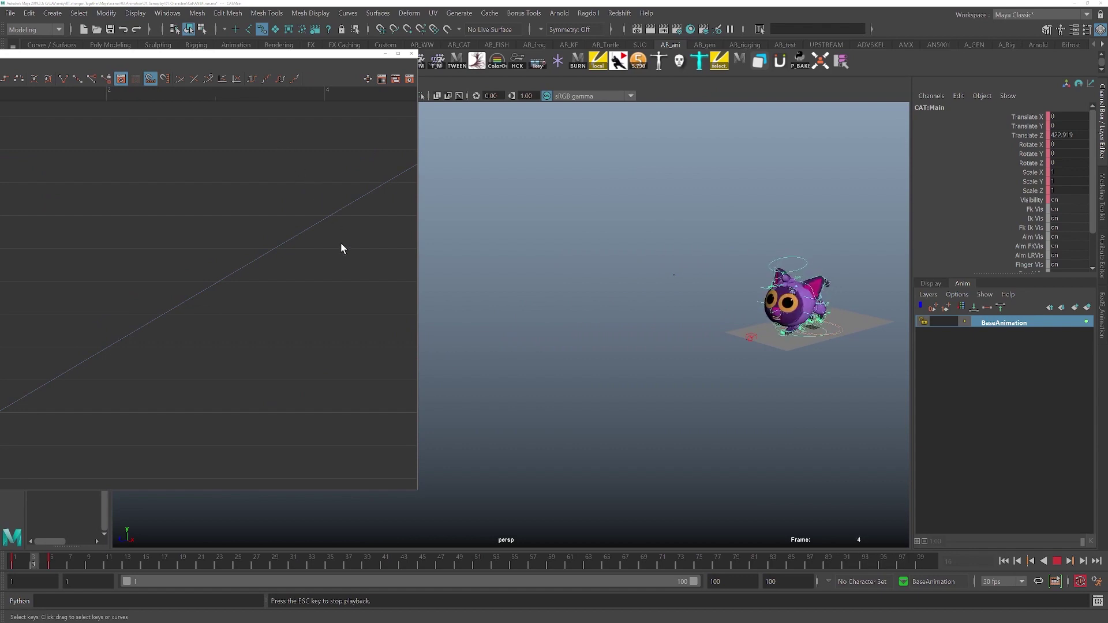
# - Stop playback, rotate the cat's MainExtra1 control about 42 degrees in Y, and play the animation again
pyautogui.press('Escape')
pyautogui.press('Up')
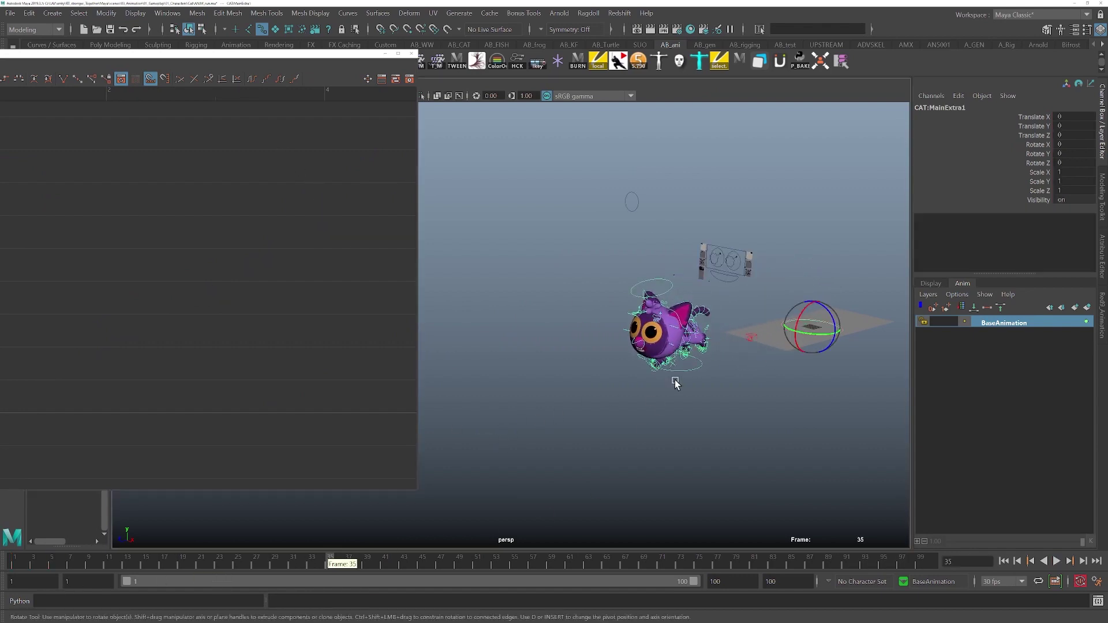
pyautogui.moveTo(811, 334)
pyautogui.mouseDown()
pyautogui.moveTo(841, 334)
pyautogui.moveTo(825, 337)
pyautogui.mouseUp()
pyautogui.keyDown('alt'); pyautogui.moveTo(688, 383); pyautogui.dragTo(698, 404); pyautogui.keyUp('alt')
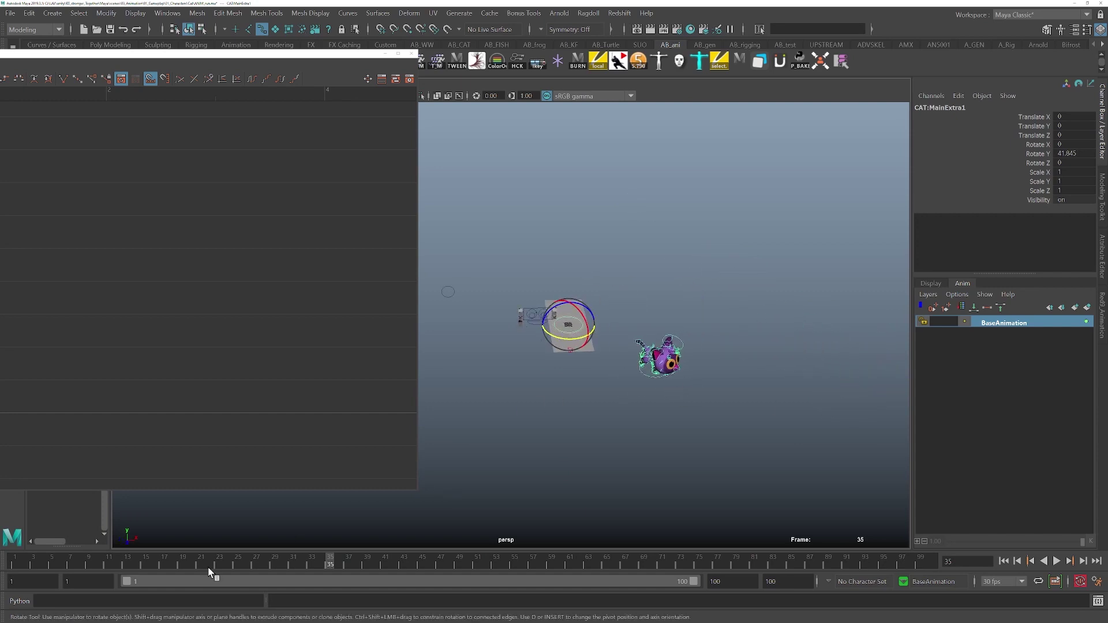
pyautogui.hotkey('alt', 'v')
pyautogui.hotkey('alt', 'v')
# - Try editing the end key of the cat Main control's translation curve in the Graph Editor, undoing the edit
pyautogui.click(739, 423)
pyautogui.keyDown('alt'); pyautogui.moveTo(288, 295); pyautogui.dragTo(228, 306, button='middle'); pyautogui.keyUp('alt')
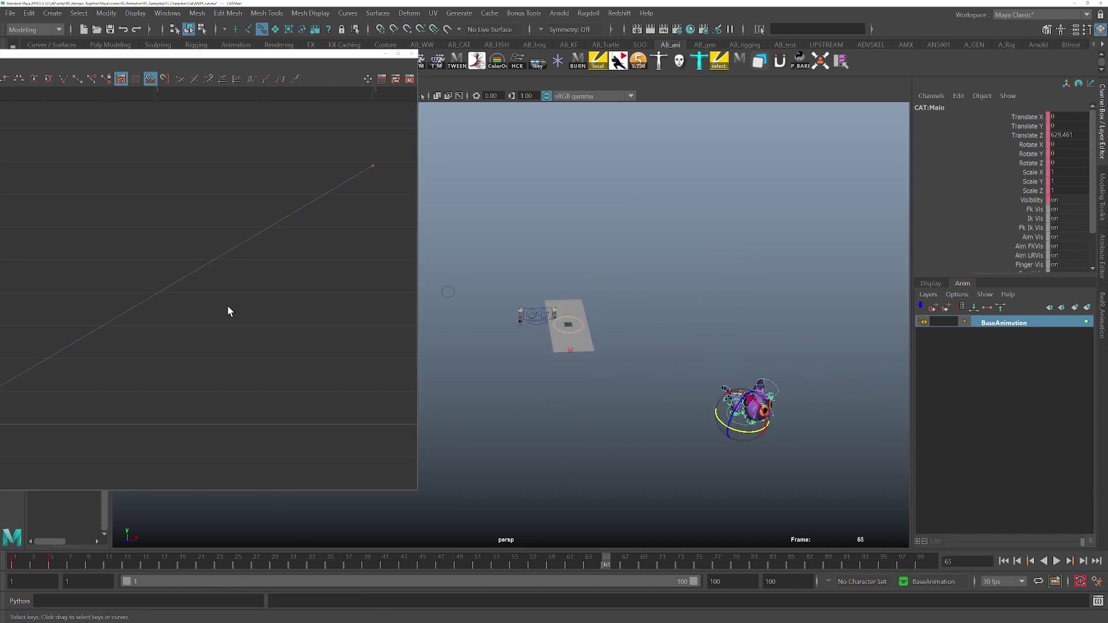
pyautogui.moveTo(193, 54); pyautogui.dragTo(318, 25)
pyautogui.moveTo(423, 257); pyautogui.dragTo(576, 69)
pyautogui.keyDown('shift'); pyautogui.moveTo(407, 155); pyautogui.dragTo(358, 145, button='middle'); pyautogui.keyUp('shift')
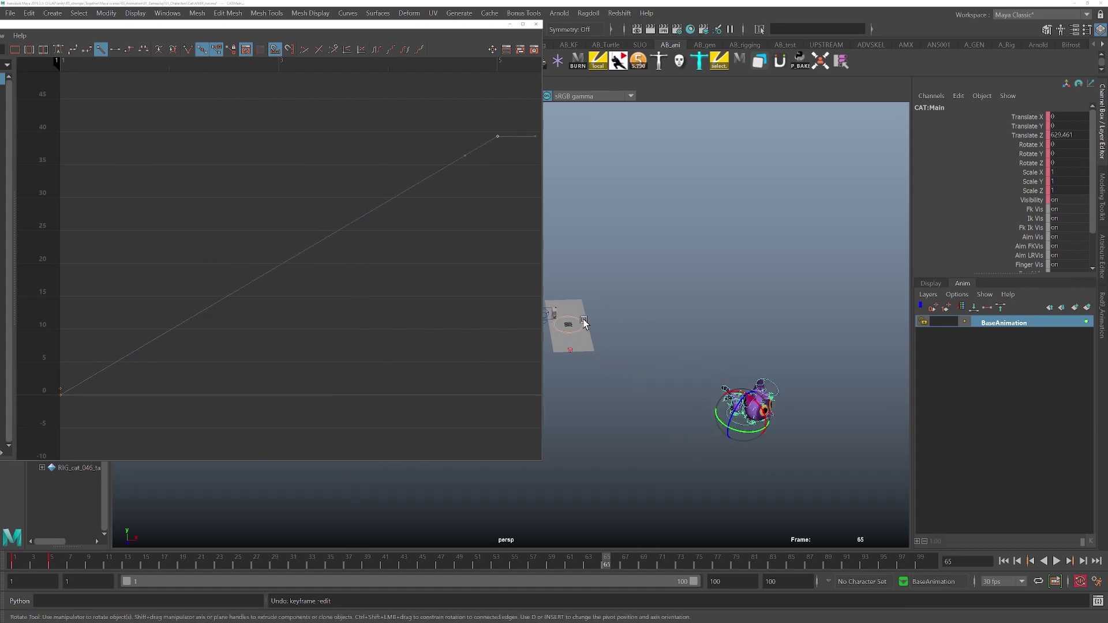
# - Select the extra main controls at the cat's origin and undo the test rotation
pyautogui.moveTo(580, 330); pyautogui.dragTo(520, 341)
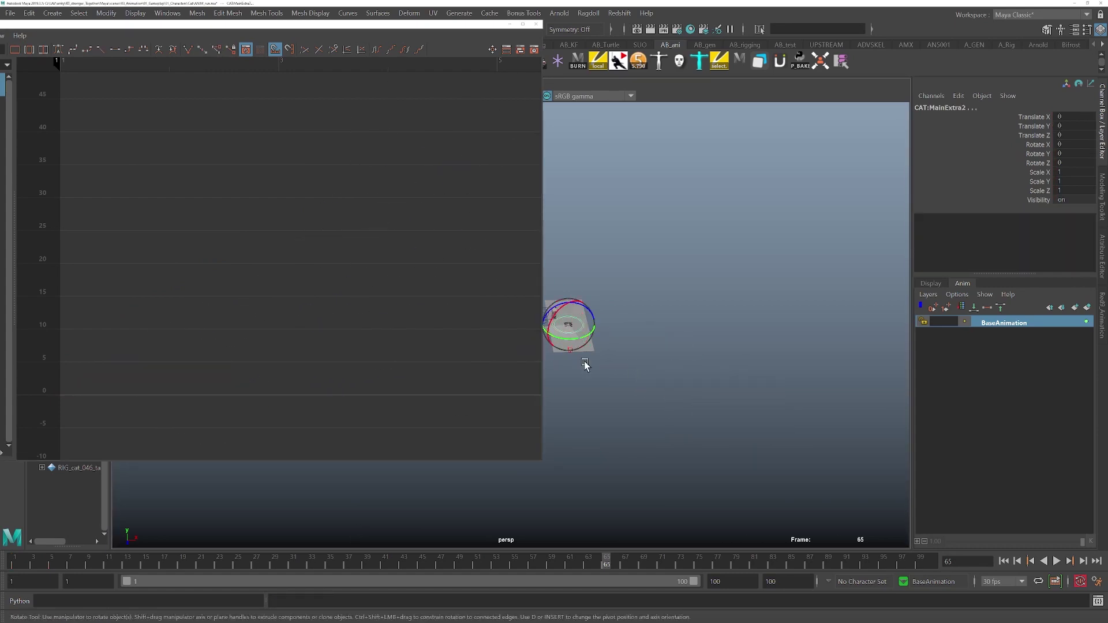
pyautogui.keyDown('alt'); pyautogui.moveTo(584, 364); pyautogui.dragTo(837, 391, button='middle'); pyautogui.keyUp('alt')
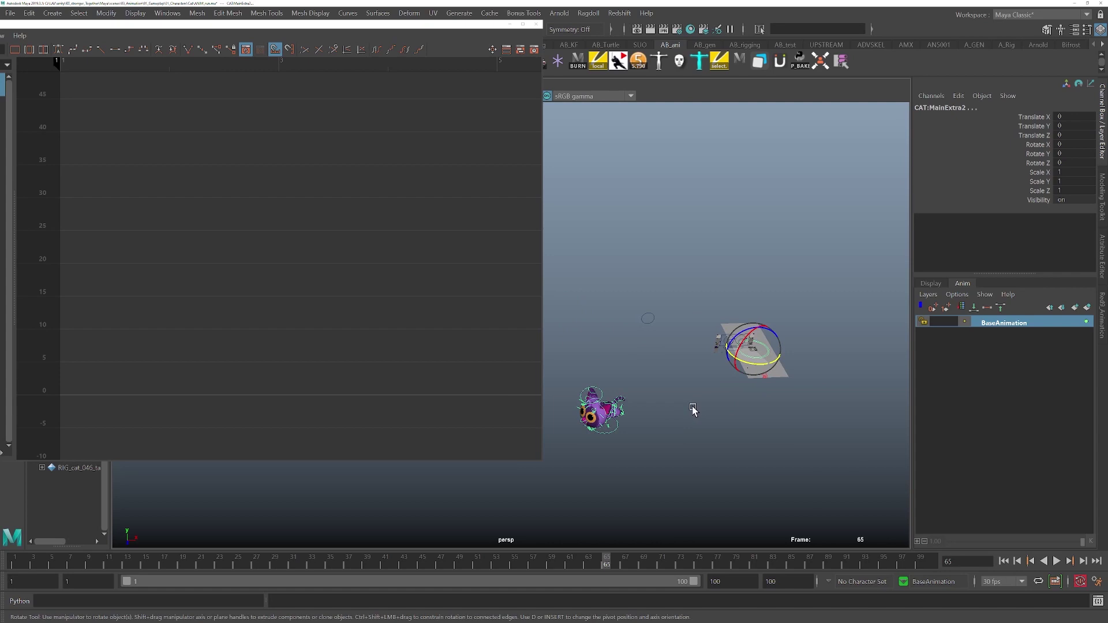
pyautogui.hotkey('ctrl', 'z')
pyautogui.hotkey('ctrl', 'z')
pyautogui.hotkey('ctrl', 'z')
pyautogui.hotkey('ctrl', 'z')
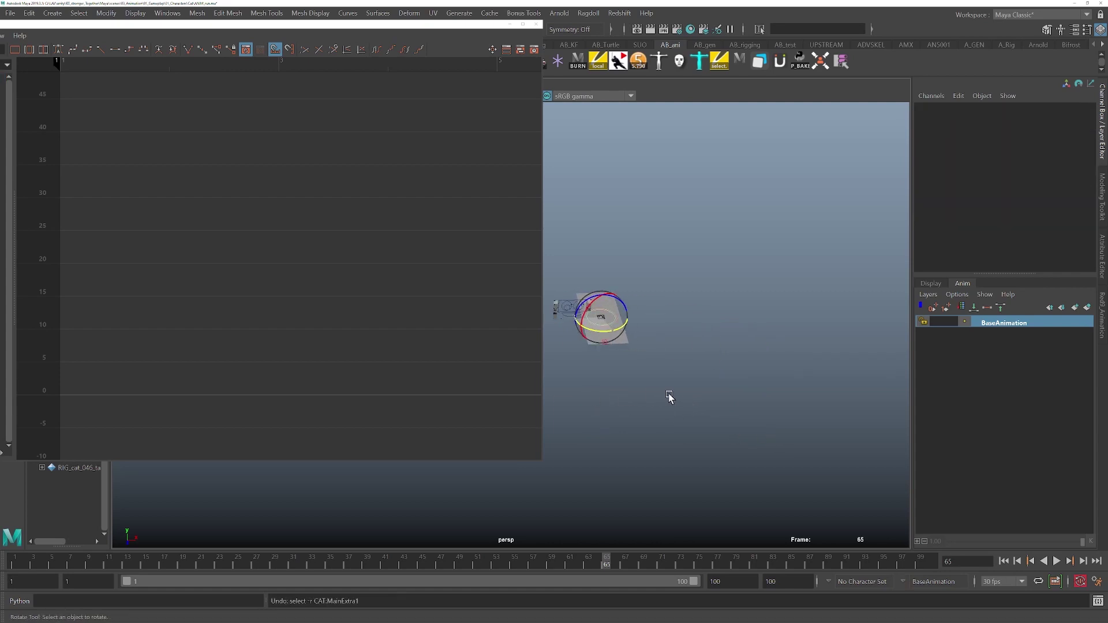
pyautogui.moveTo(637, 386)
pyautogui.keyDown('alt'); pyautogui.mouseDown()
pyautogui.moveTo(618, 383)
pyautogui.moveTo(752, 373)
pyautogui.moveTo(623, 390)
pyautogui.mouseUp(); pyautogui.keyUp('alt')
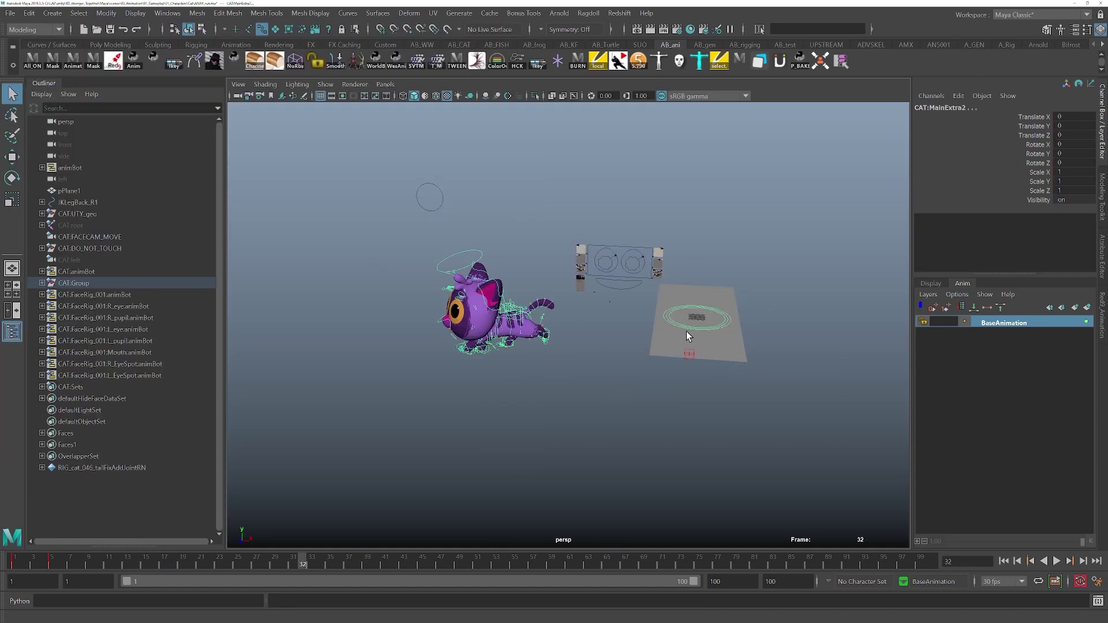
# - Scrub the cat's walk, select its RootX_M control, and isolate the Translate X and Translate Z curves in the Graph Editor
pyautogui.moveTo(299, 560)
pyautogui.mouseDown()
pyautogui.moveTo(254, 554)
pyautogui.moveTo(312, 557)
pyautogui.mouseUp()
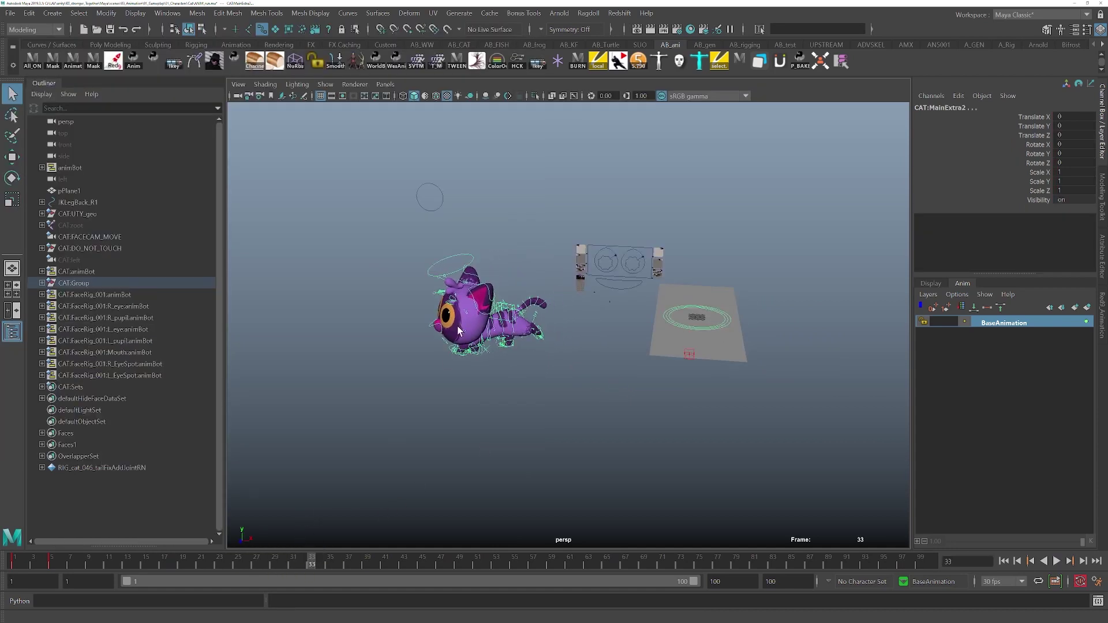
pyautogui.click(519, 317)
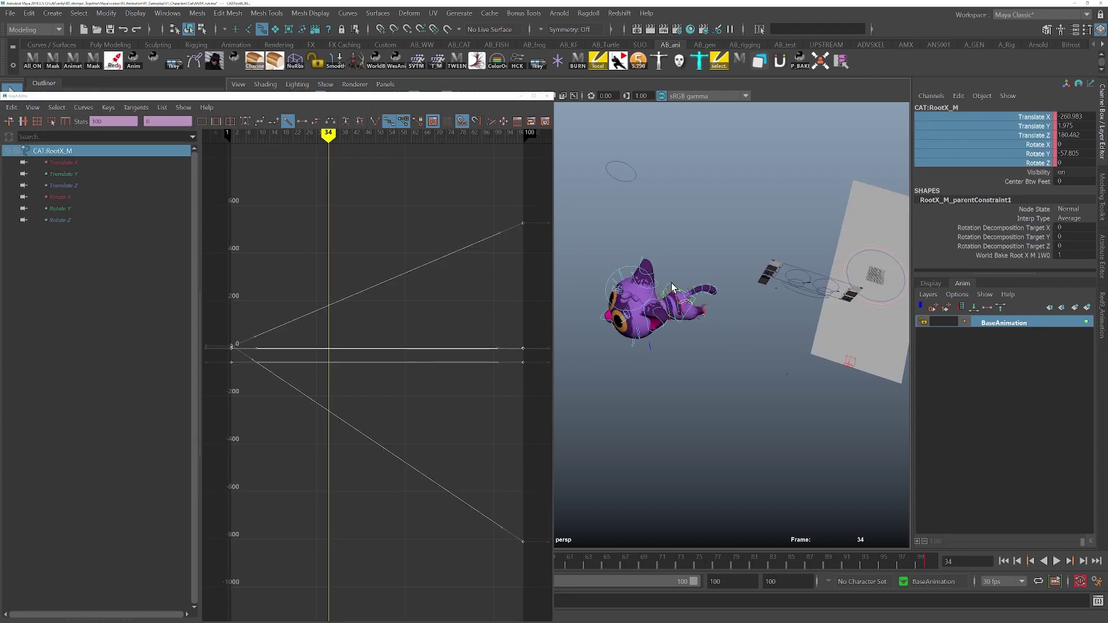
pyautogui.press('w')
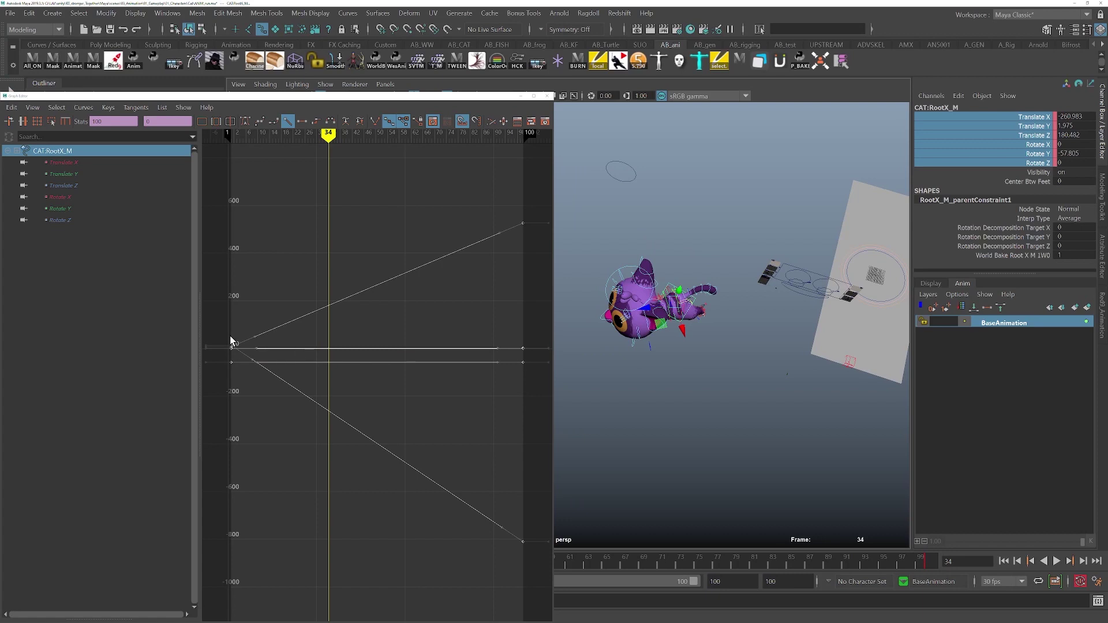
pyautogui.click(72, 163)
pyautogui.keyDown('ctrl'); pyautogui.click(69, 184); pyautogui.keyUp('ctrl')
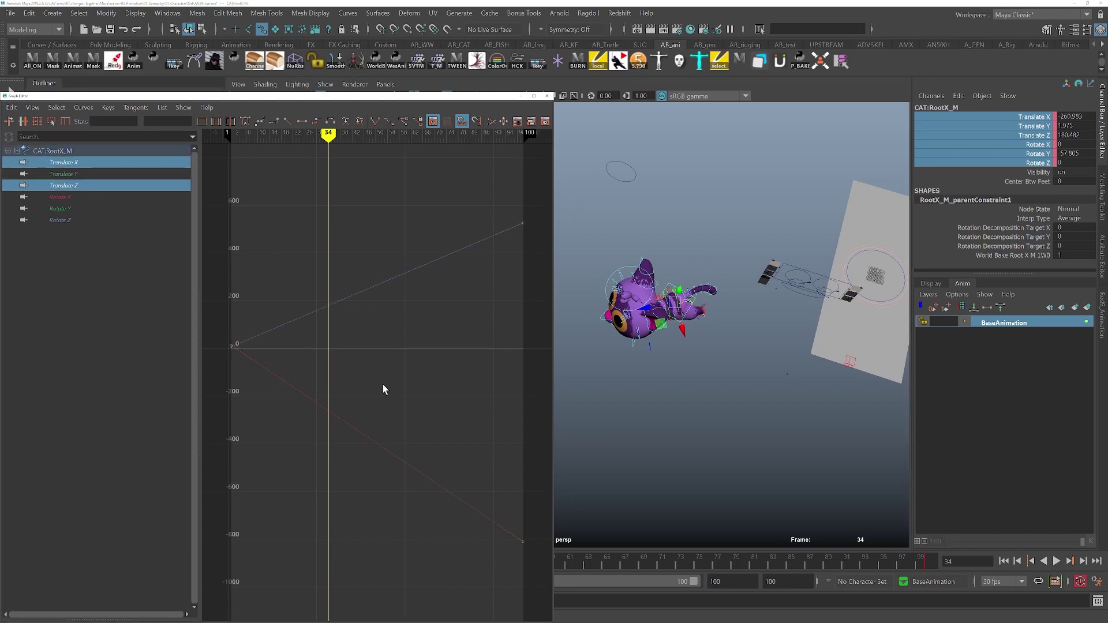
# - Try scaling RootX_M's Translate X and Translate Z keys at frame 100
pyautogui.moveTo(74, 514); pyautogui.dragTo(342, 520)
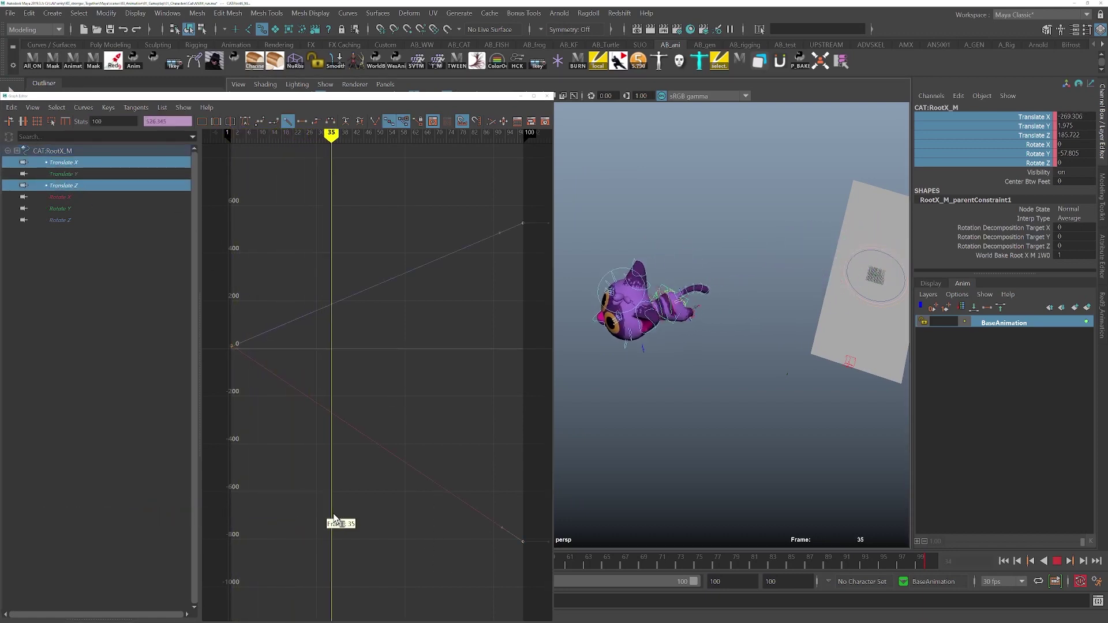
pyautogui.moveTo(423, 616); pyautogui.dragTo(603, 198)
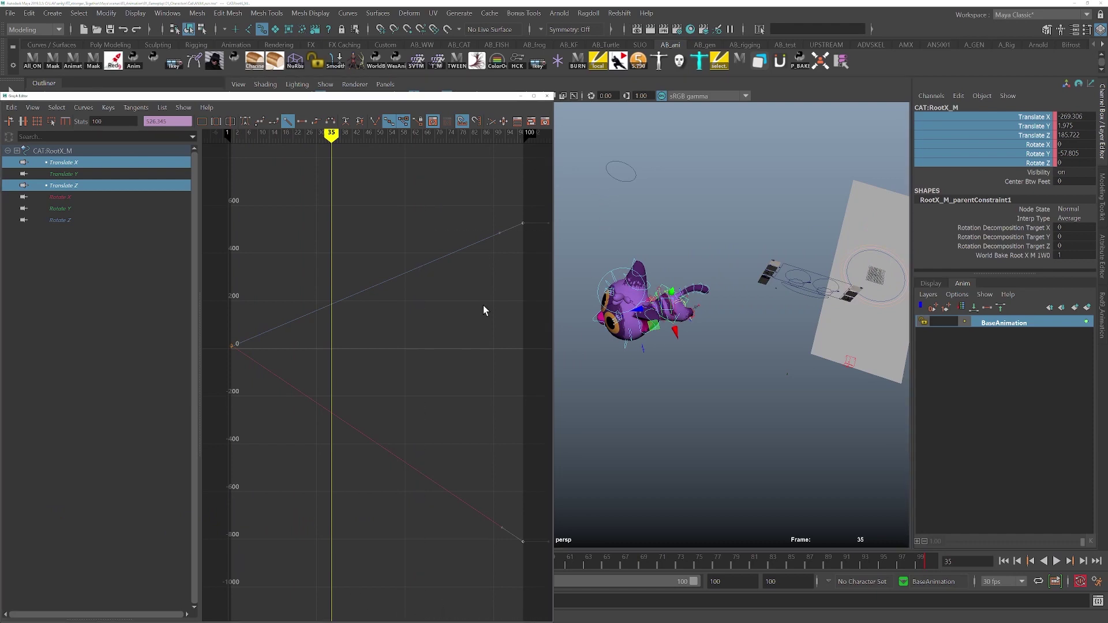
pyautogui.press('r')
pyautogui.keyDown('shift'); pyautogui.moveTo(505, 350); pyautogui.dragTo(504, 325, button='middle'); pyautogui.keyUp('shift')
# - Raise RootX_M's Translate X and Translate Z keys at frame 100 and scrub through the altered motion
pyautogui.moveTo(464, 295); pyautogui.dragTo(543, 172)
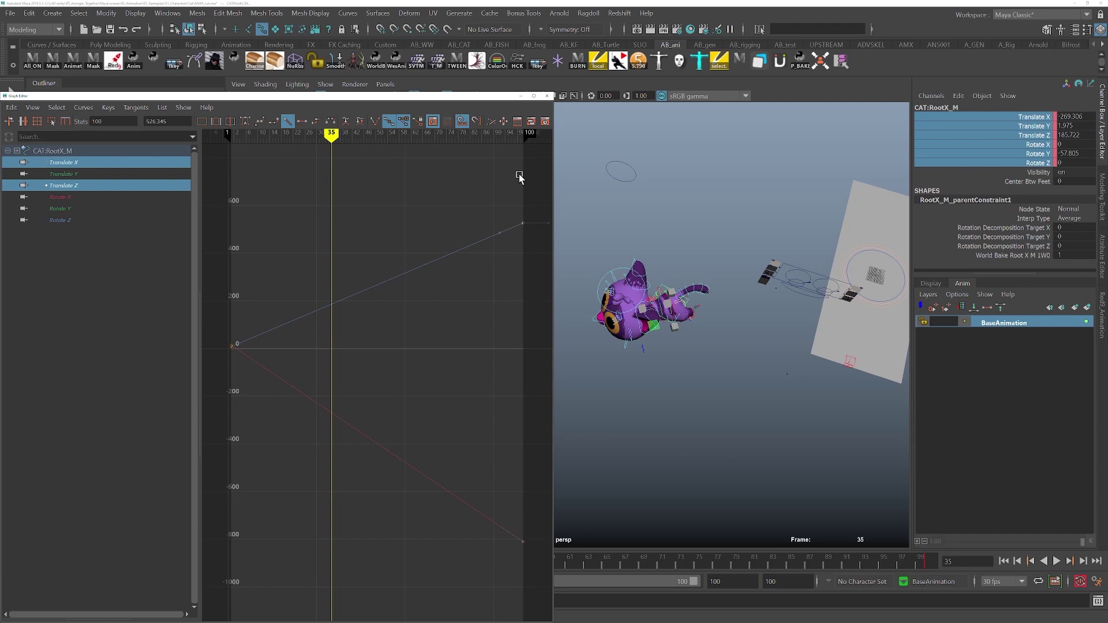
pyautogui.keyDown('shift'); pyautogui.moveTo(520, 178); pyautogui.dragTo(520, 173, button='middle'); pyautogui.keyUp('shift')
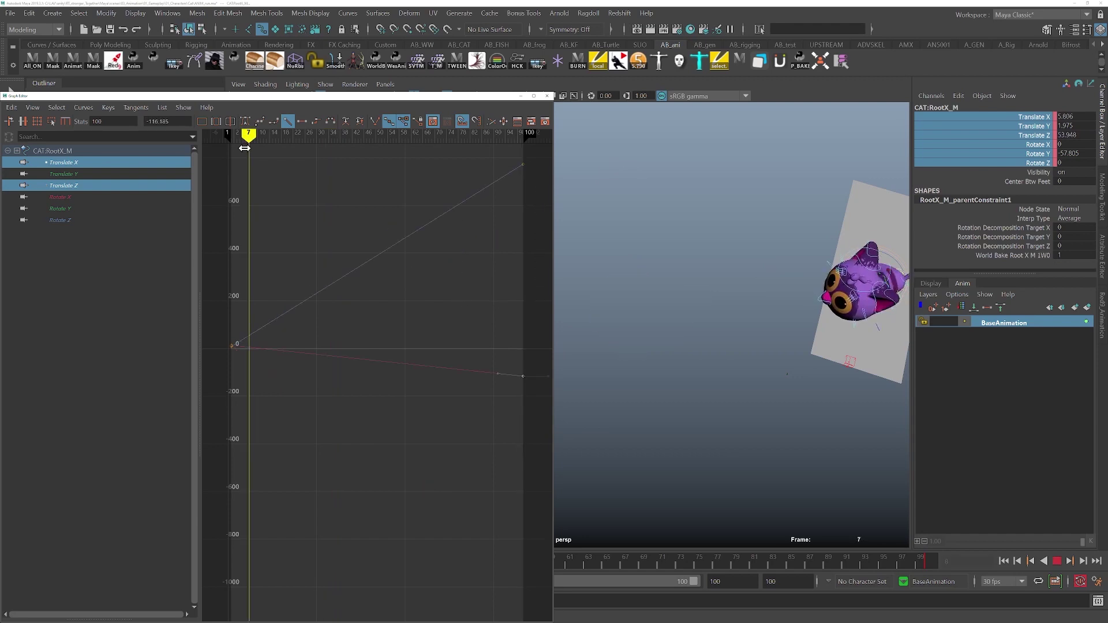
pyautogui.moveTo(245, 149); pyautogui.dragTo(396, 147)
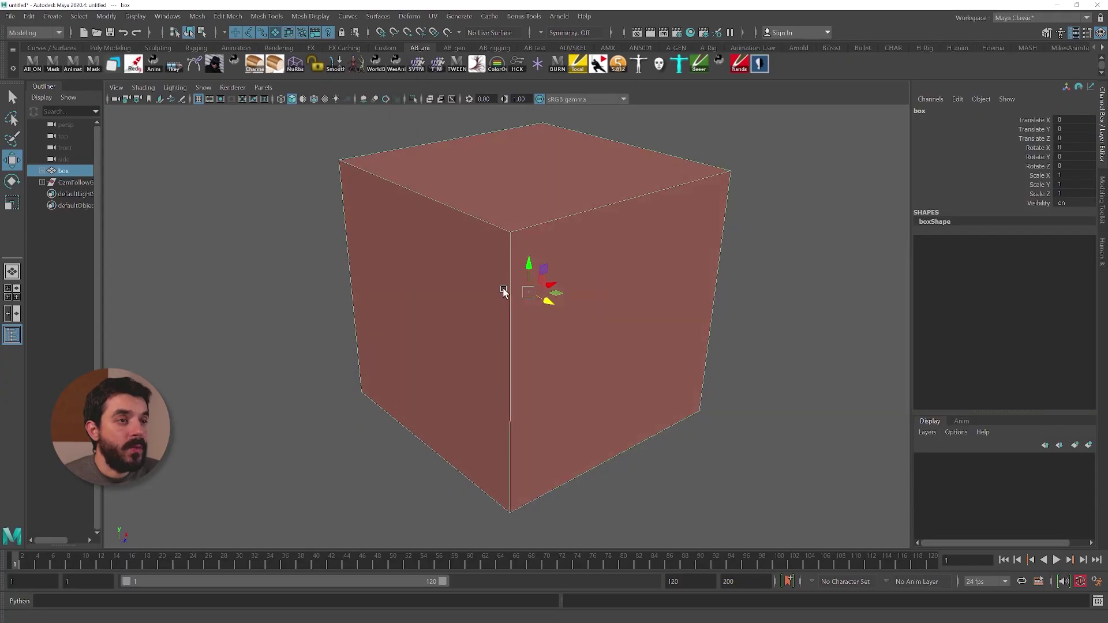
# - Examine the box from several sides, using X-ray display to view the mouse inside it
pyautogui.keyDown('alt'); pyautogui.moveTo(505, 292); pyautogui.dragTo(560, 299); pyautogui.keyUp('alt')
pyautogui.hotkey('alt', 'x')
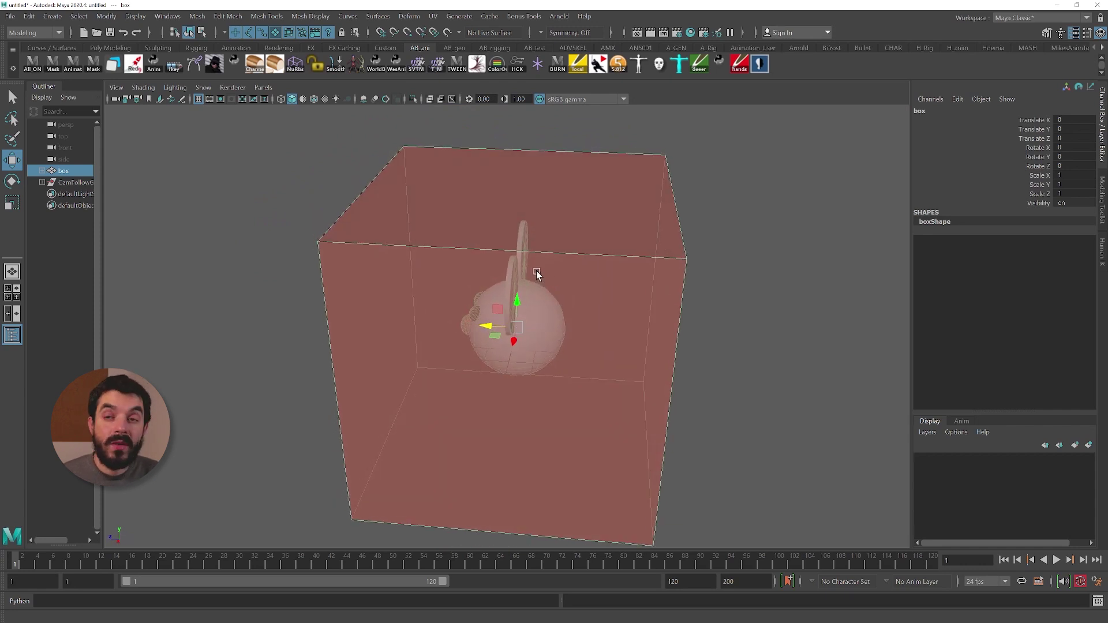
pyautogui.keyDown('alt'); pyautogui.moveTo(537, 274); pyautogui.dragTo(782, 243); pyautogui.keyUp('alt')
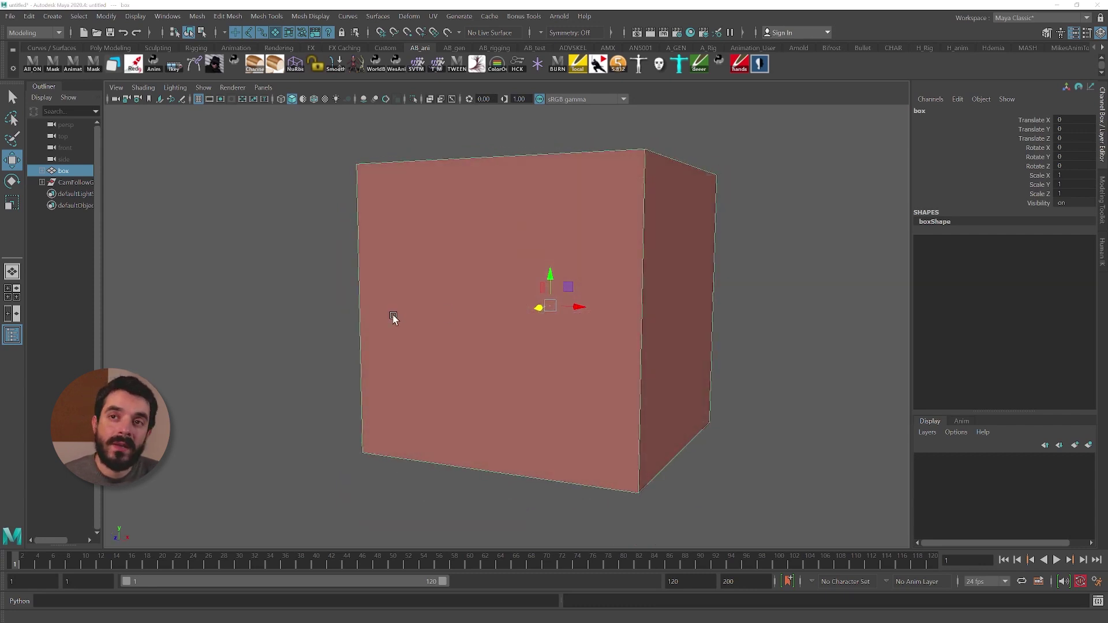
pyautogui.keyDown('alt'); pyautogui.moveTo(457, 282); pyautogui.dragTo(480, 280); pyautogui.keyUp('alt')
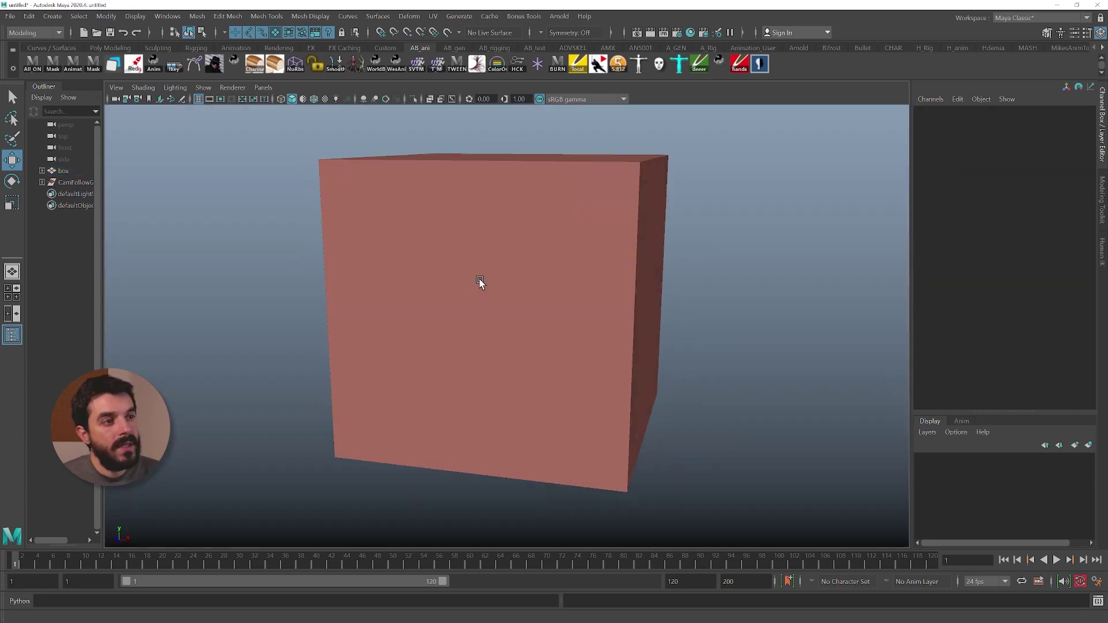
# - View the mouse full-size through the camera inside the box, and return to the four-view layout
pyautogui.press('space')
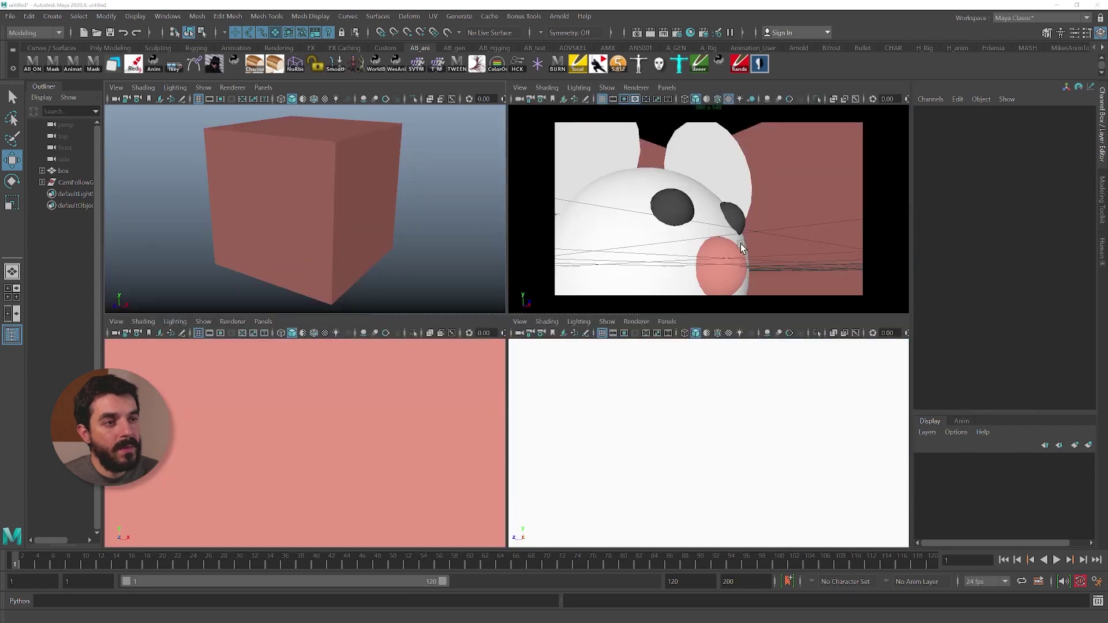
pyautogui.press('space')
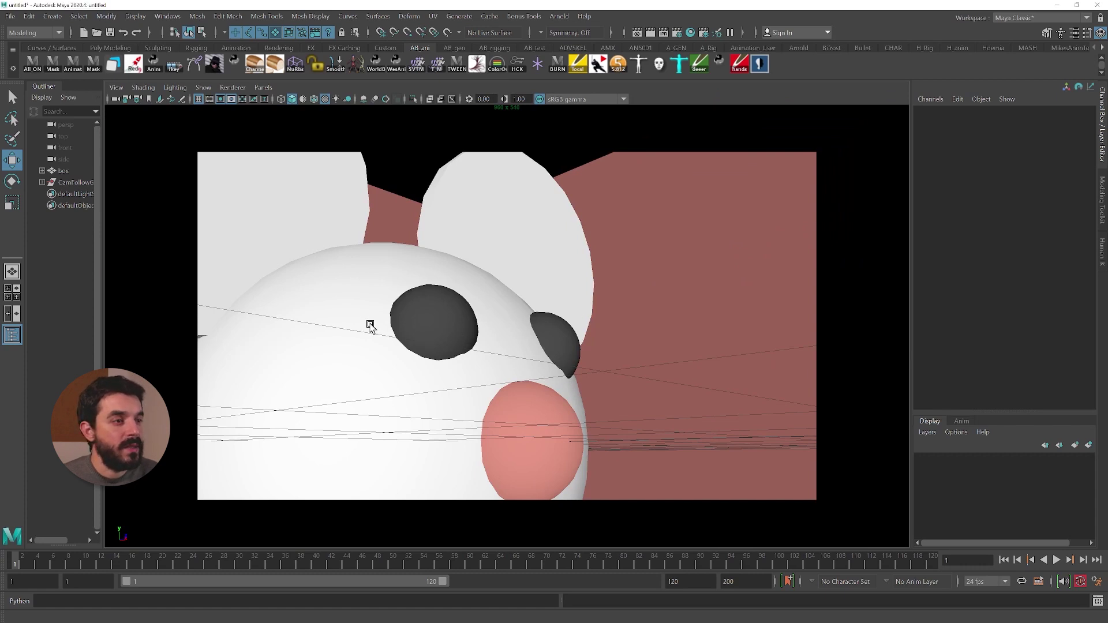
pyautogui.press('space')
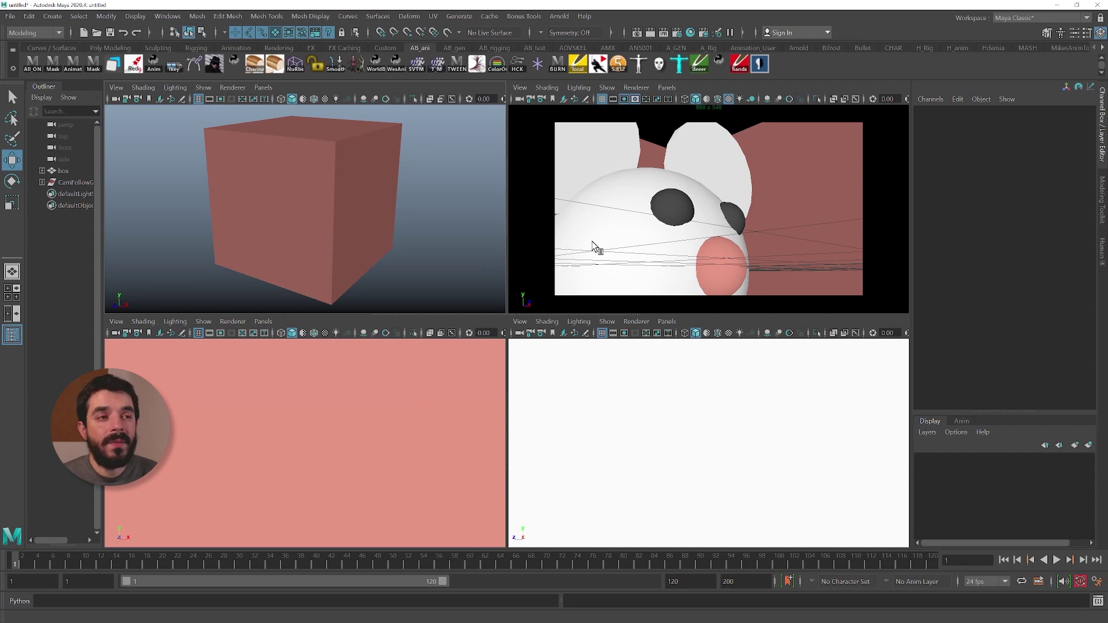
# - Select the mouse and display the perspective view in wireframe to inspect the mouse inside the box
pyautogui.click(595, 246)
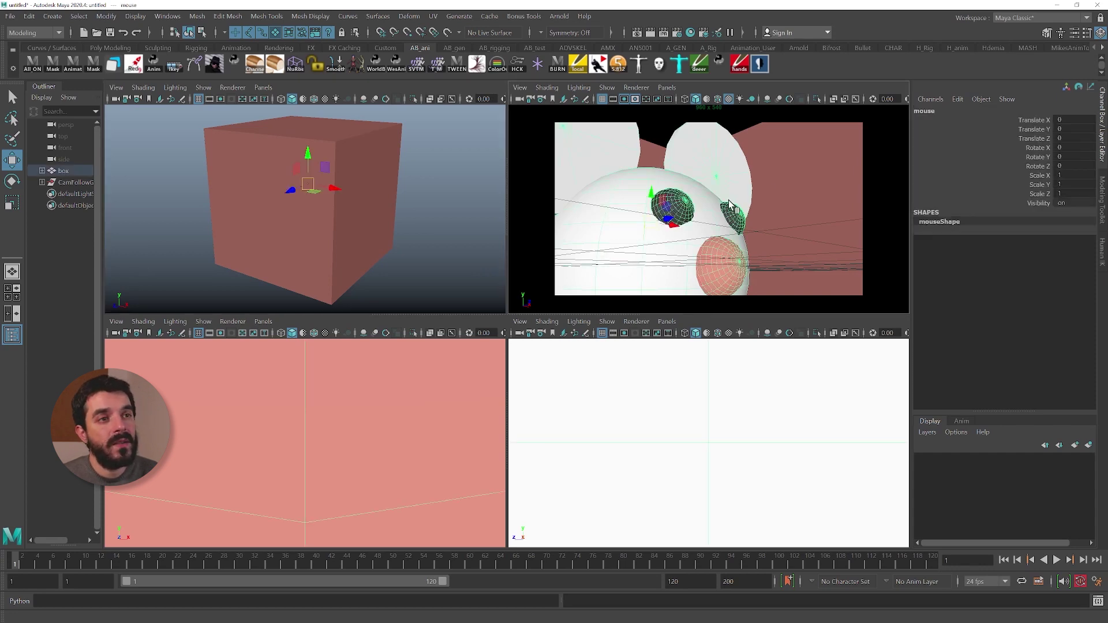
pyautogui.press('4')
pyautogui.keyDown('alt'); pyautogui.moveTo(248, 162); pyautogui.dragTo(428, 202, button='right'); pyautogui.keyUp('alt')
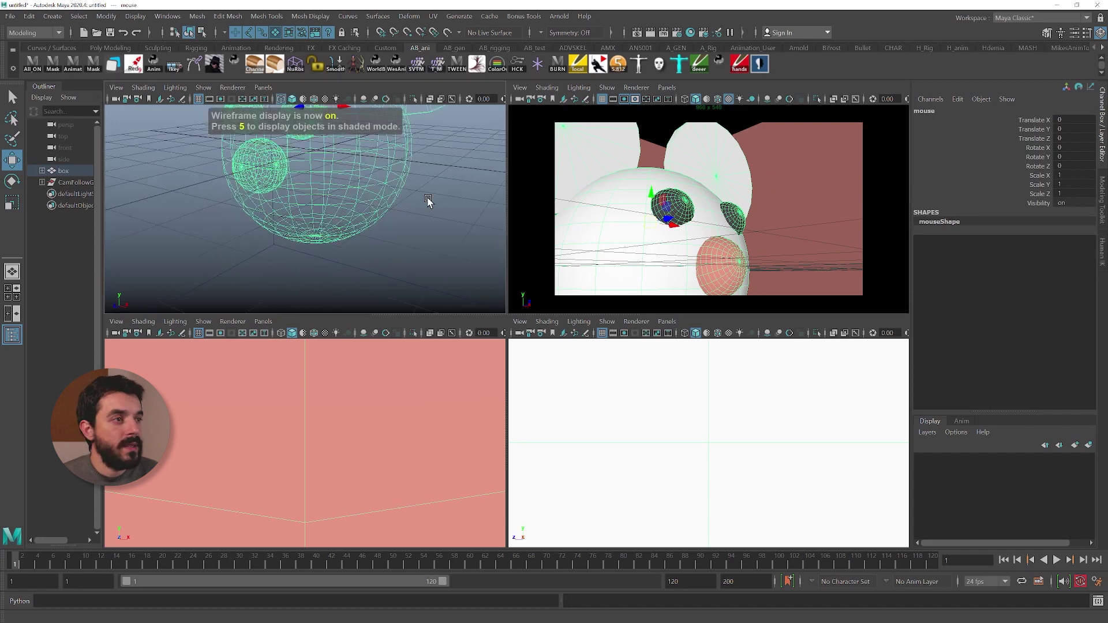
pyautogui.keyDown('alt'); pyautogui.moveTo(427, 202); pyautogui.dragTo(388, 203); pyautogui.keyUp('alt')
pyautogui.keyDown('alt'); pyautogui.moveTo(388, 203); pyautogui.dragTo(266, 170, button='right'); pyautogui.keyUp('alt')
pyautogui.keyDown('alt'); pyautogui.moveTo(267, 174); pyautogui.dragTo(291, 174); pyautogui.keyUp('alt')
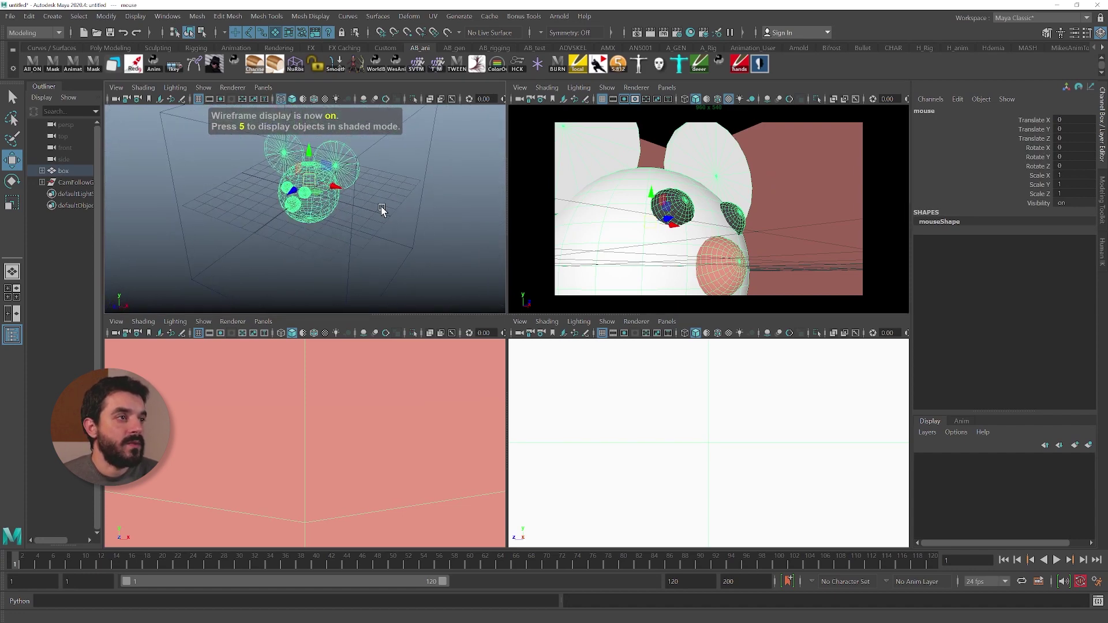
# - Key the box's Translate X, Y and Z at frame 1, and move the box along Z at frame 45
pyautogui.keyDown('alt'); pyautogui.moveTo(382, 210); pyautogui.dragTo(165, 148, button='right'); pyautogui.keyUp('alt')
pyautogui.moveTo(1039, 119); pyautogui.dragTo(1037, 140)
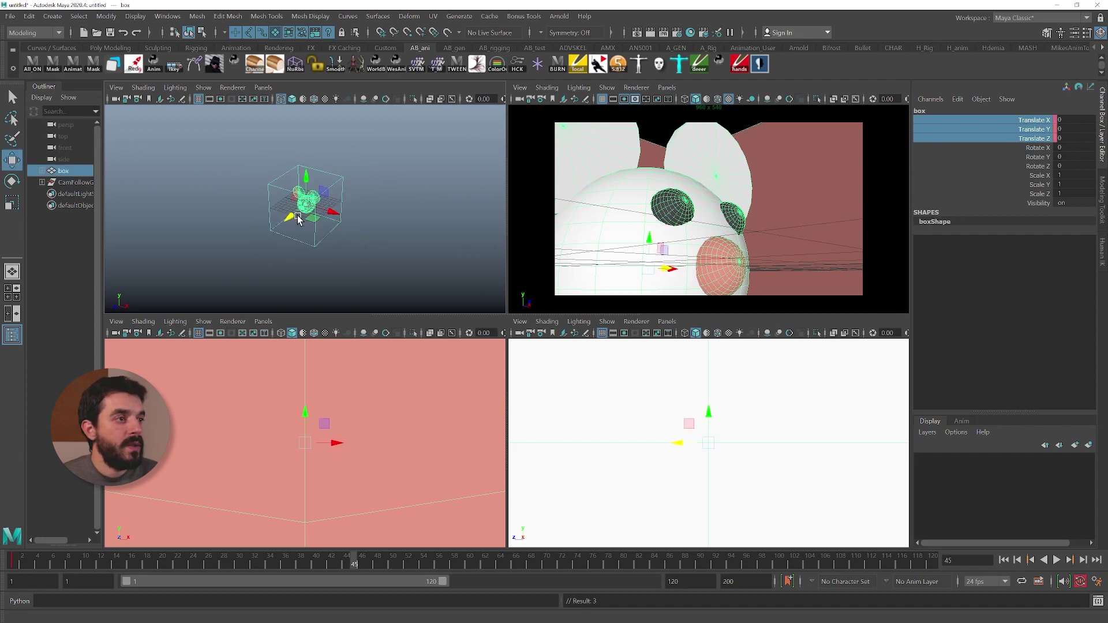
pyautogui.moveTo(298, 219); pyautogui.dragTo(278, 421)
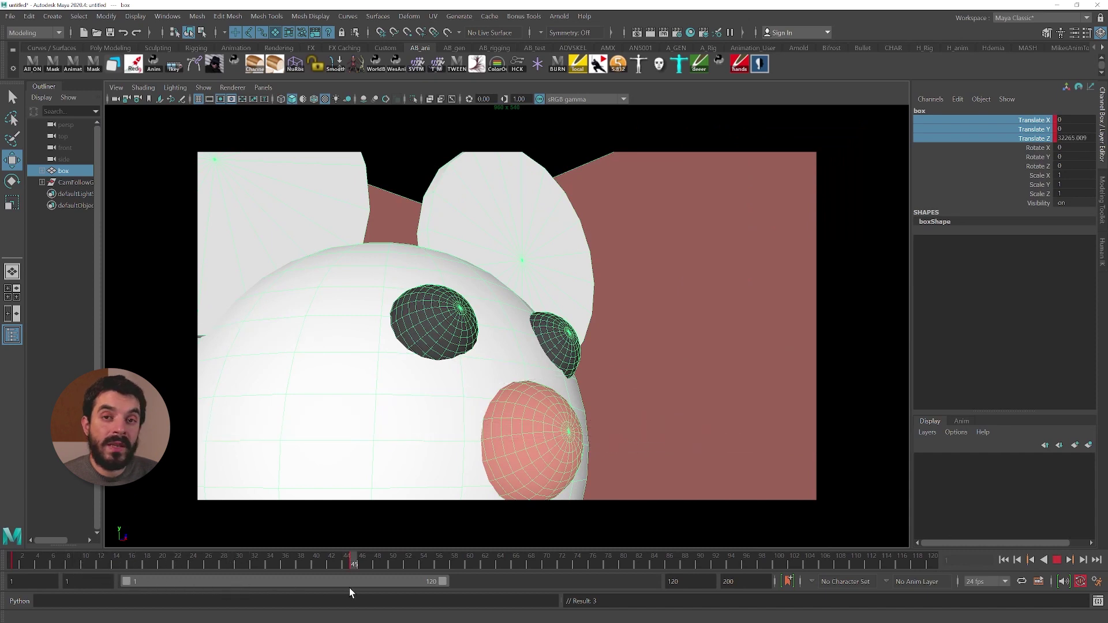
# - Scrub the box's animation in the camera view to compare the mouse's position across frames
pyautogui.click(1, 561)
pyautogui.moveTo(1, 563); pyautogui.dragTo(426, 591)
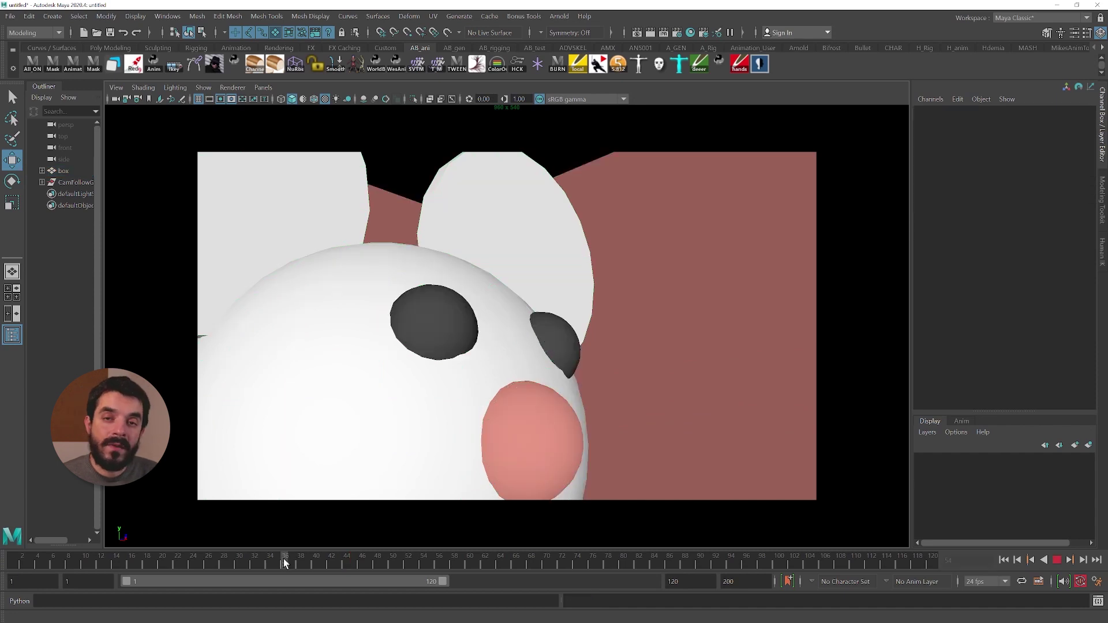
pyautogui.moveTo(284, 563); pyautogui.dragTo(418, 565)
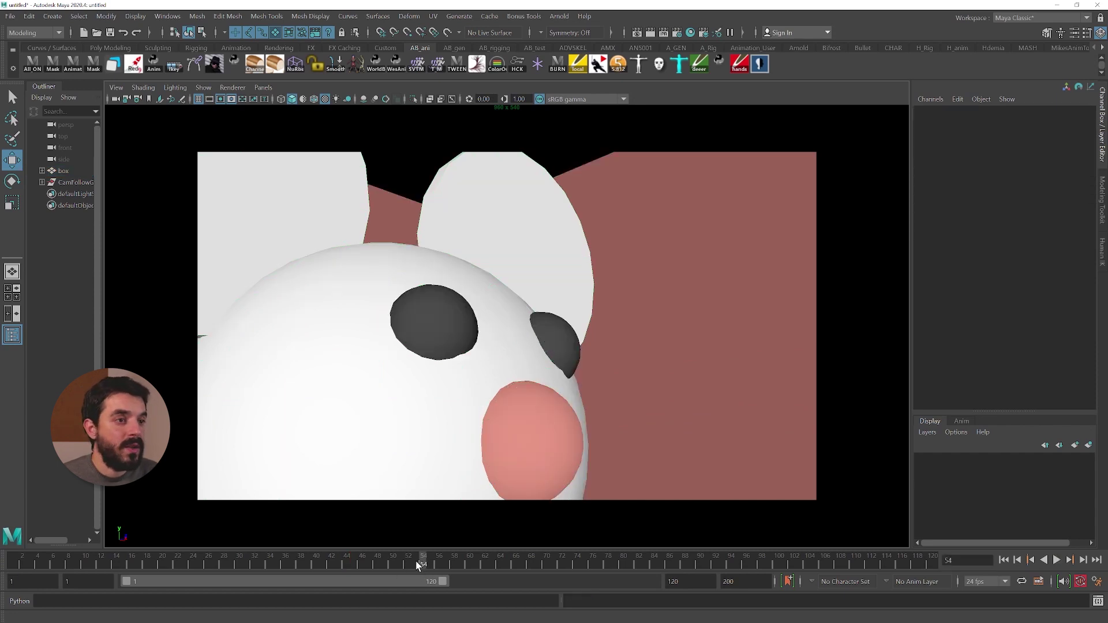
# - Frame the mouse in the perspective view, reveal it under the box in the Outliner, and examine its translate and rotate channels
pyautogui.click(433, 417)
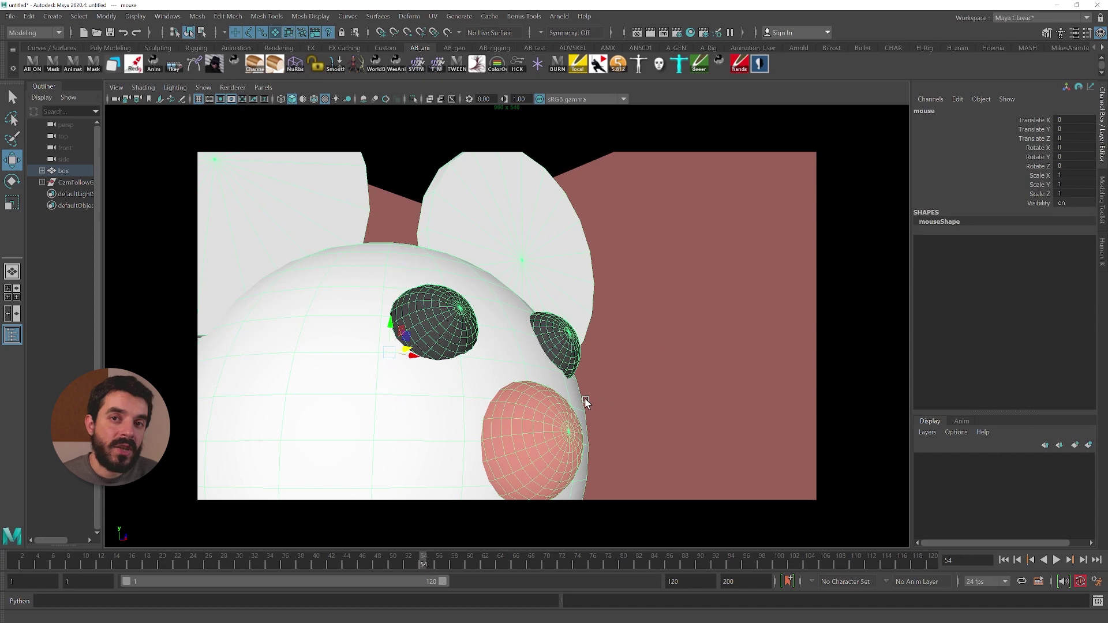
pyautogui.press('space')
pyautogui.press('space')
pyautogui.press('f')
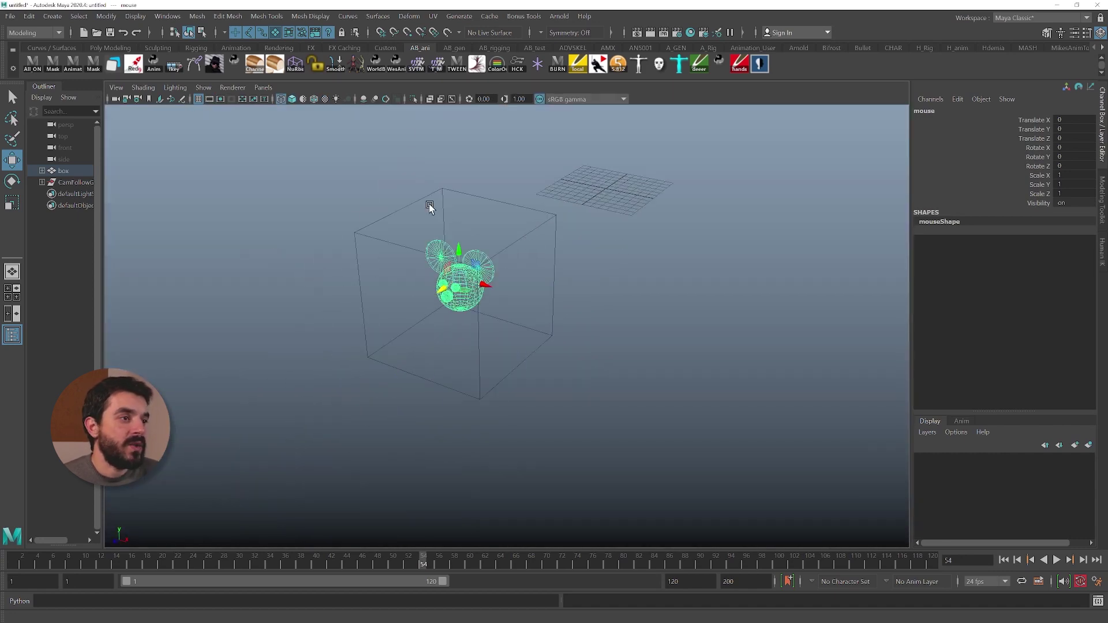
pyautogui.click(42, 172)
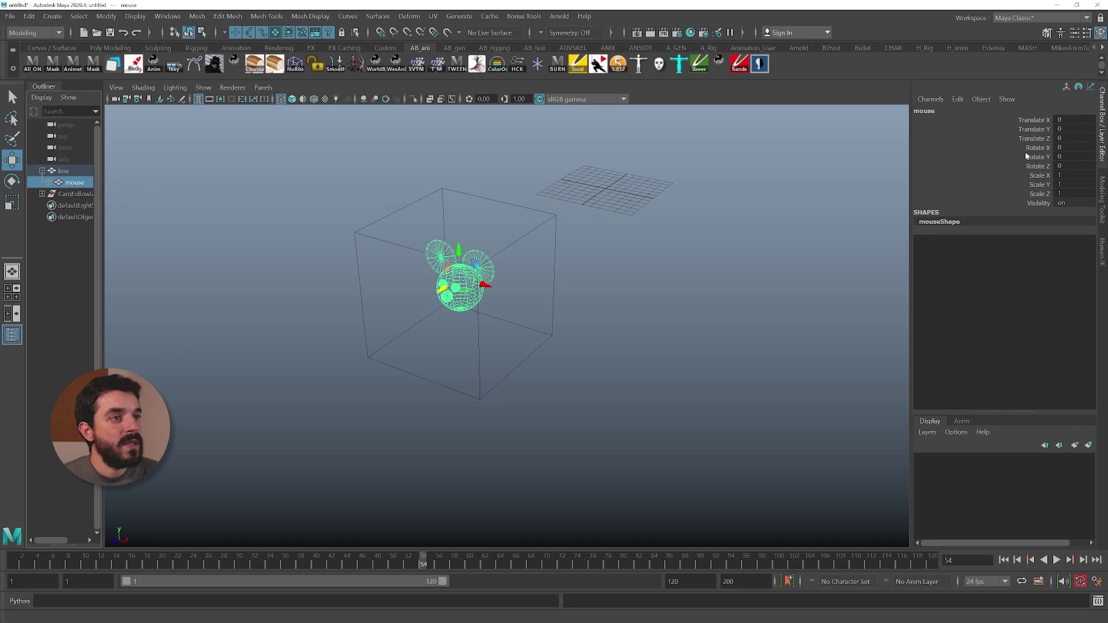
pyautogui.moveTo(1034, 120); pyautogui.dragTo(1025, 167)
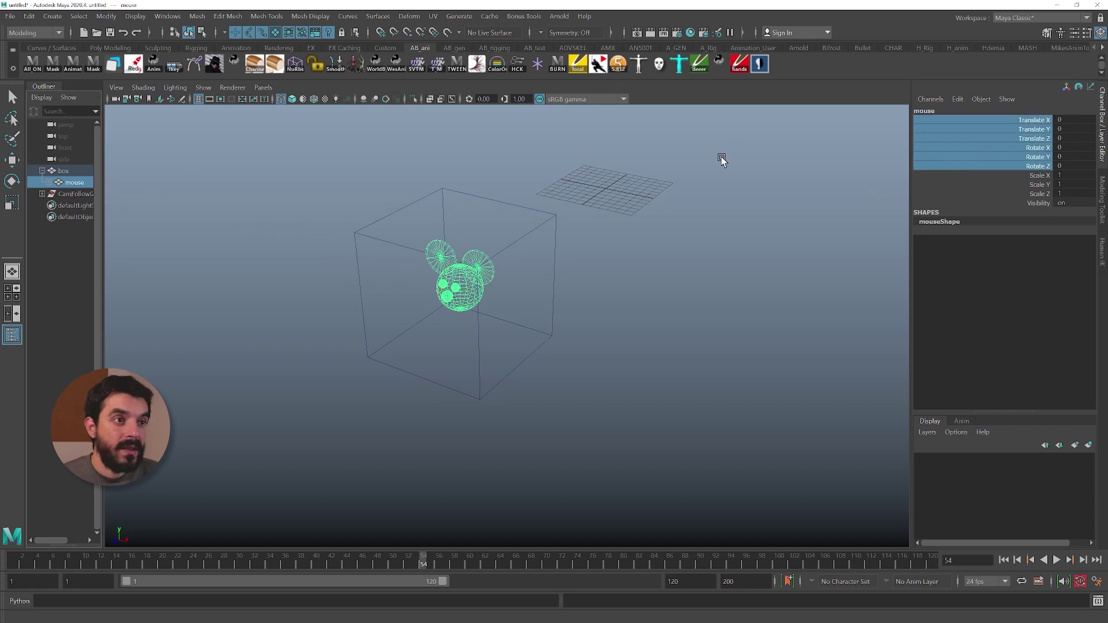
# - Rotate the box with its mouse about 86 degrees in Y at frame 68
pyautogui.moveTo(443, 296); pyautogui.dragTo(489, 284)
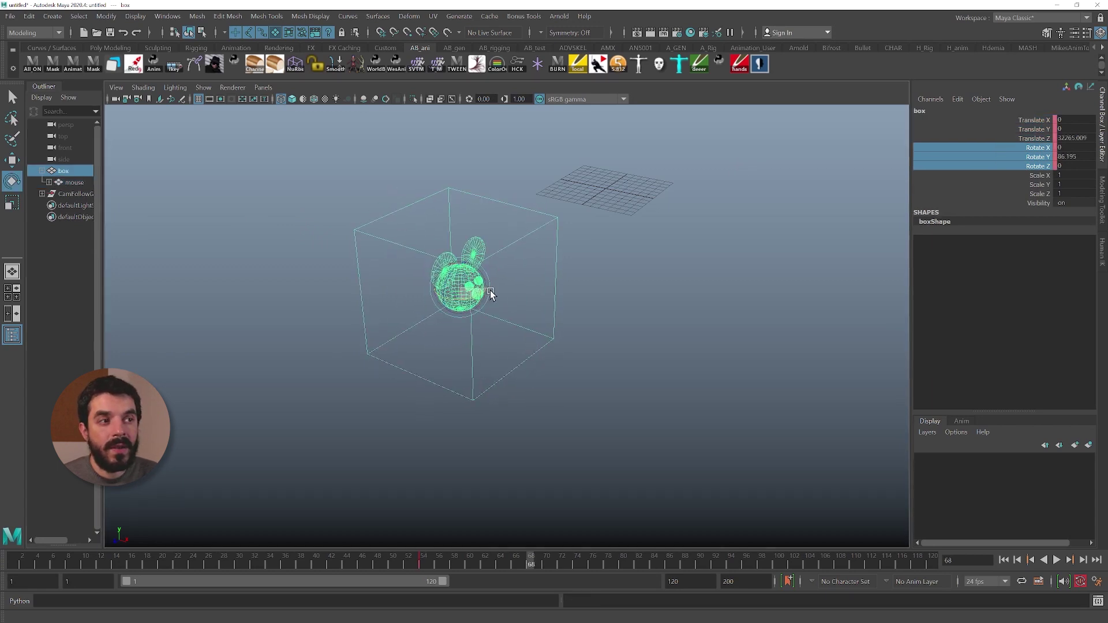
# - Key the box's rotation at frame 68 with Rotate Y at about 90.8, and show the four-view layout
pyautogui.hotkey('shift', 'e')
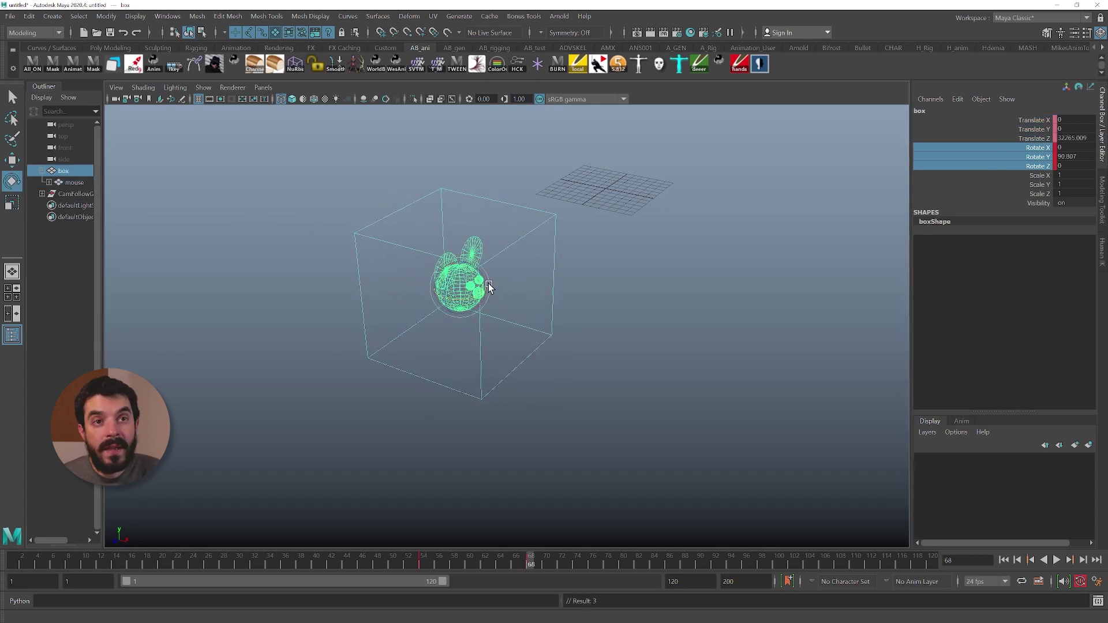
pyautogui.press('space')
pyautogui.press('space')
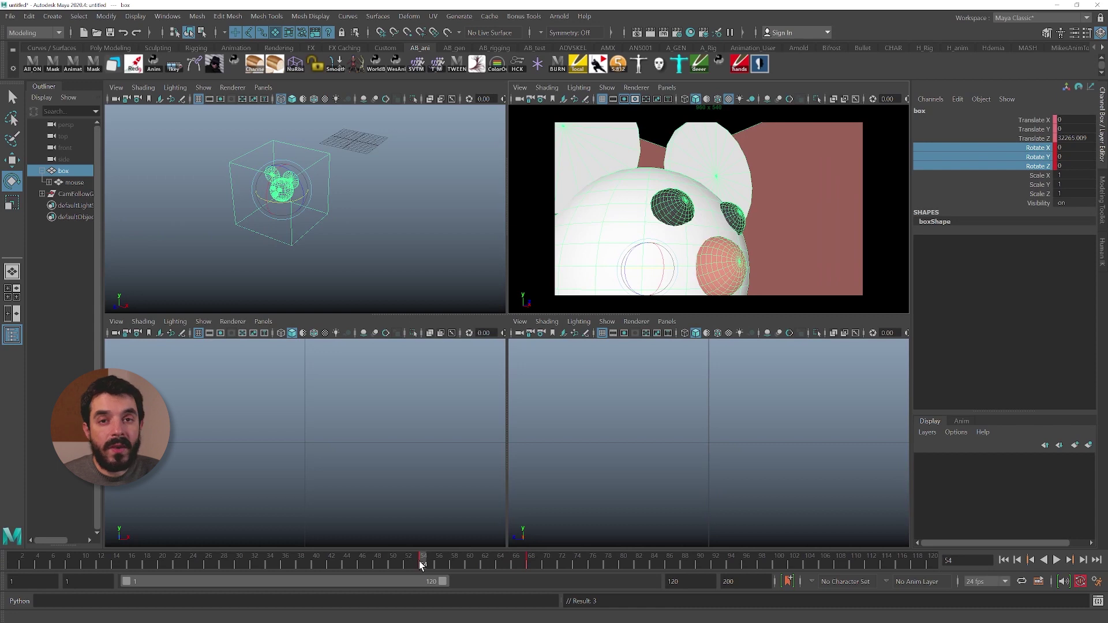
# - Step through the box's rotation between frames 54 and 66, comparing the perspective view with the camera view
pyautogui.moveTo(439, 561); pyautogui.dragTo(421, 565)
pyautogui.hotkey('alt', '.')
pyautogui.hotkey('alt', '.')
pyautogui.hotkey('alt', '.')
pyautogui.hotkey('alt', '.')
pyautogui.hotkey('alt', '.')
pyautogui.hotkey('alt', '.')
pyautogui.hotkey('alt', '.')
pyautogui.hotkey('alt', '.')
pyautogui.hotkey('alt', '.')
pyautogui.hotkey('alt', '.')
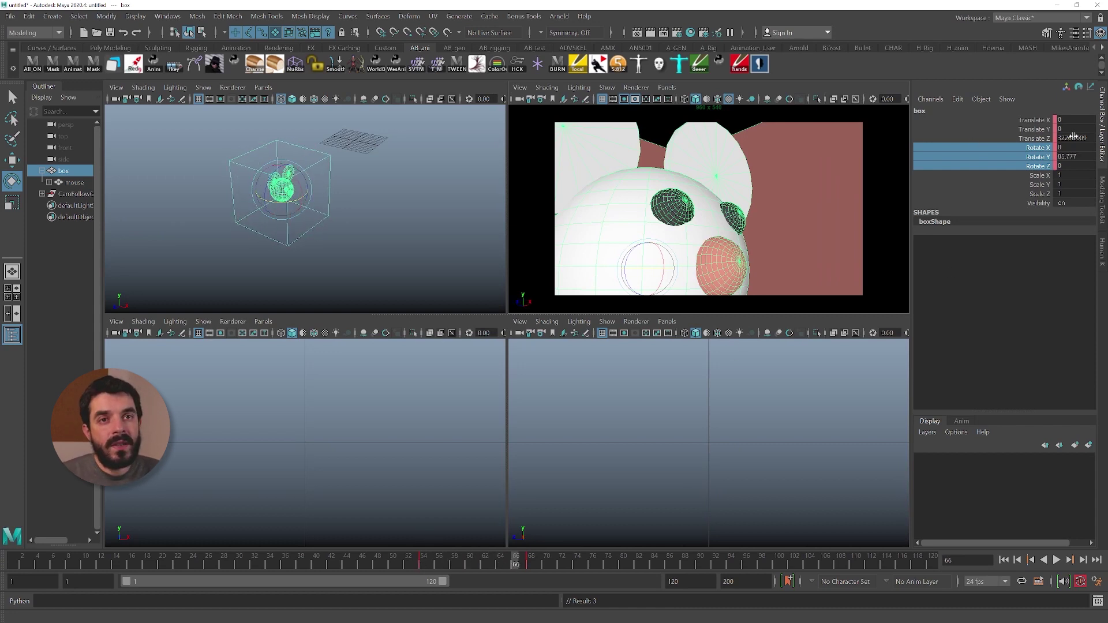
pyautogui.hotkey('alt', ',')
pyautogui.hotkey('alt', ',')
pyautogui.hotkey('alt', ',')
pyautogui.hotkey('alt', ',')
pyautogui.hotkey('alt', ',')
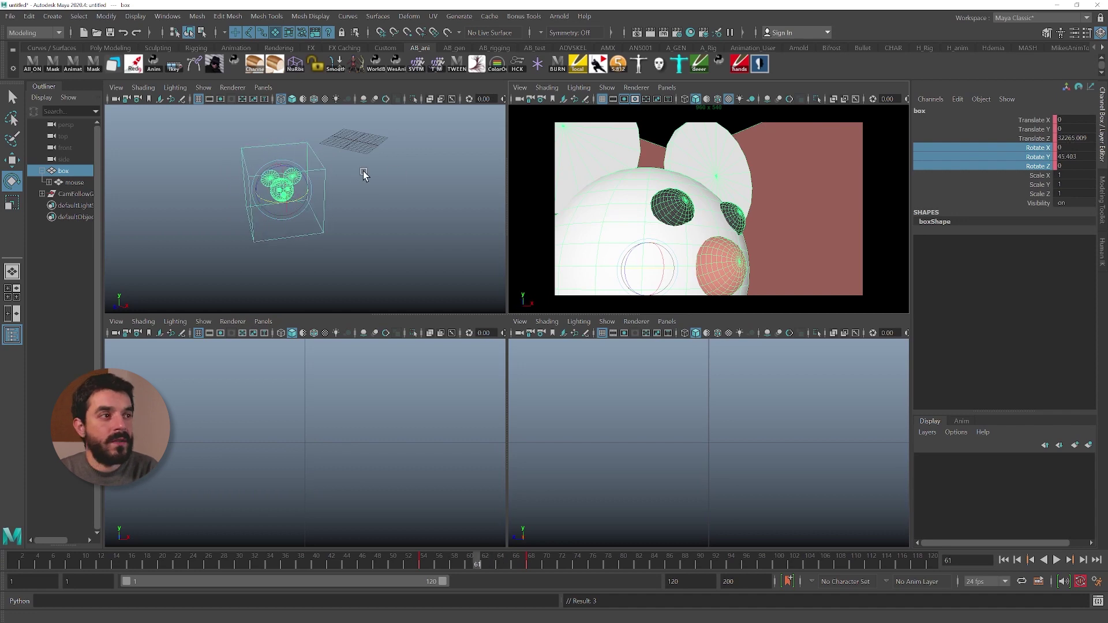
# - Select the mouse inside the box and step through to frame 70, examining its translate and rotate channels
pyautogui.click(364, 172)
pyautogui.click(682, 184)
pyautogui.hotkey('alt', ',')
pyautogui.hotkey('alt', ',')
pyautogui.hotkey('alt', ',')
pyautogui.hotkey('alt', '.')
pyautogui.hotkey('alt', '.')
pyautogui.hotkey('alt', '.')
pyautogui.hotkey('alt', '.')
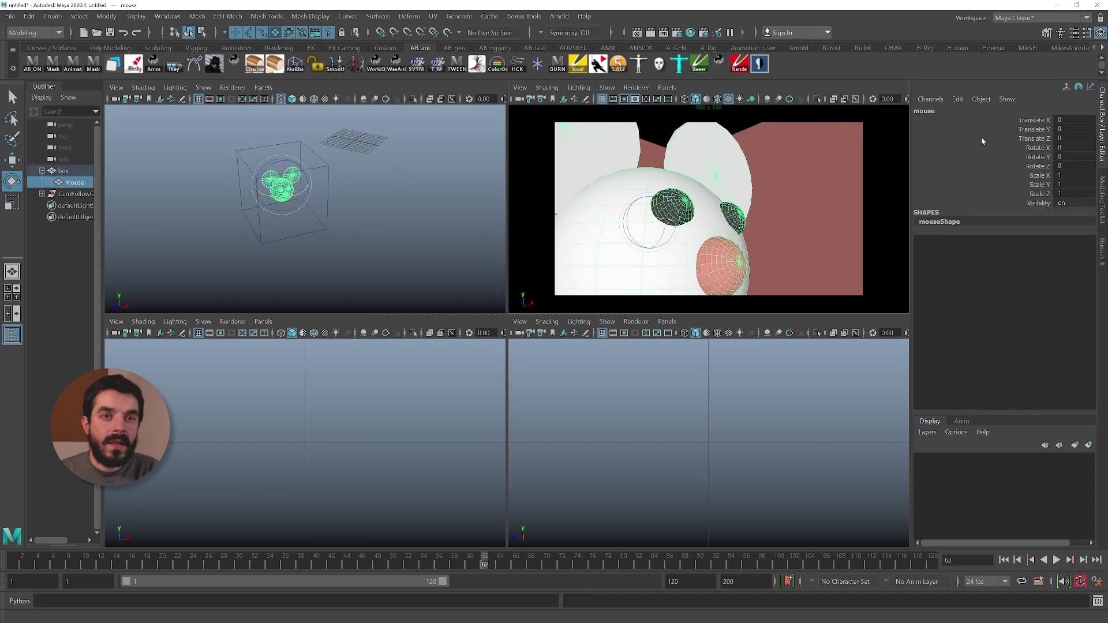
pyautogui.hotkey('alt', '.')
pyautogui.hotkey('alt', '.')
pyautogui.hotkey('alt', '.')
pyautogui.hotkey('alt', '.')
pyautogui.hotkey('alt', '.')
pyautogui.hotkey('alt', '.')
pyautogui.hotkey('alt', '.')
pyautogui.hotkey('alt', '.')
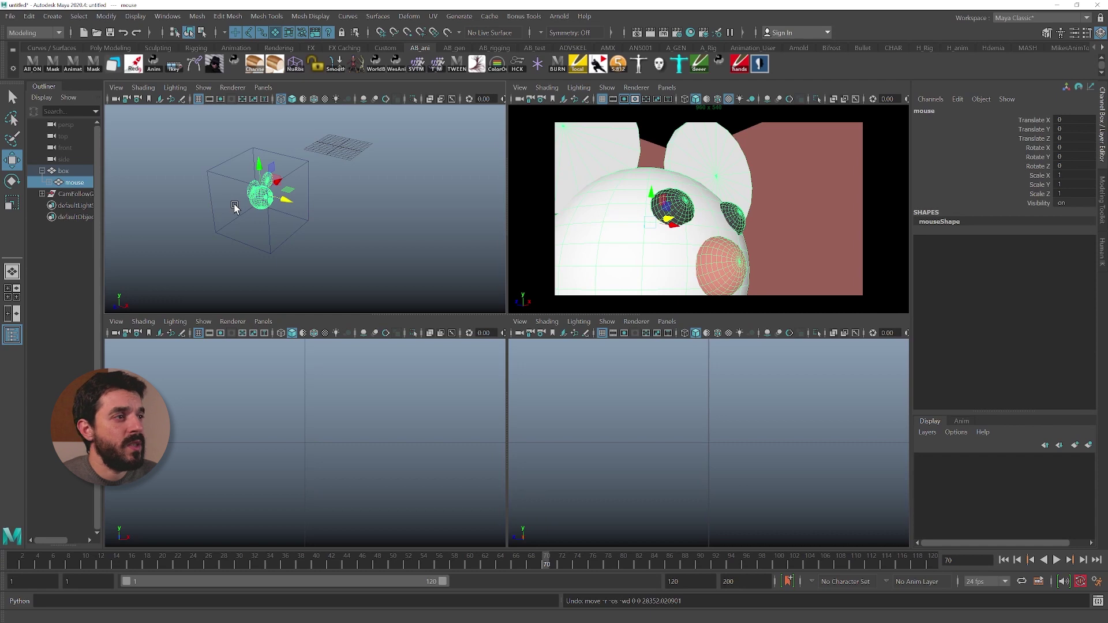
# - Key all the mouse's channels at frame 70, and move it out of the box to about 34792 along Z at frame 94
pyautogui.press('s')
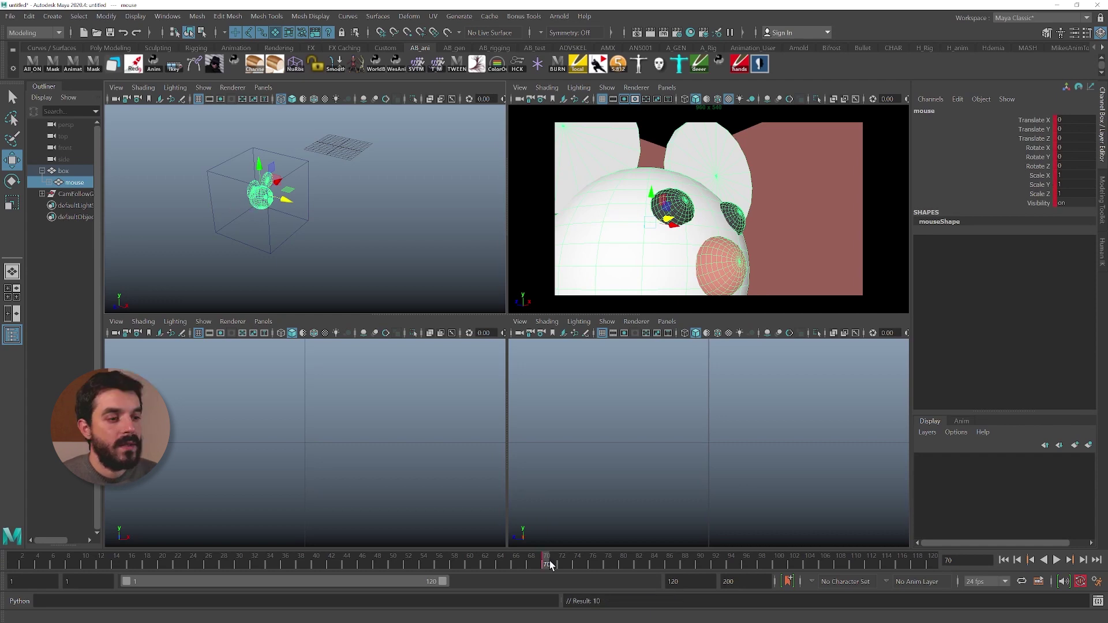
pyautogui.click(730, 558)
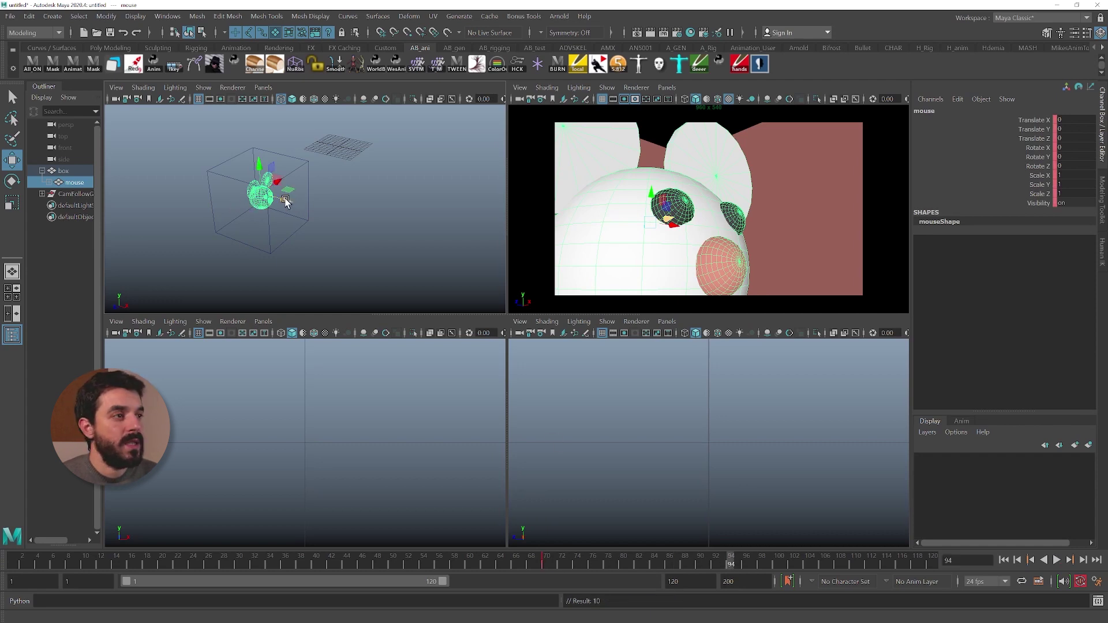
pyautogui.moveTo(285, 201); pyautogui.dragTo(460, 273)
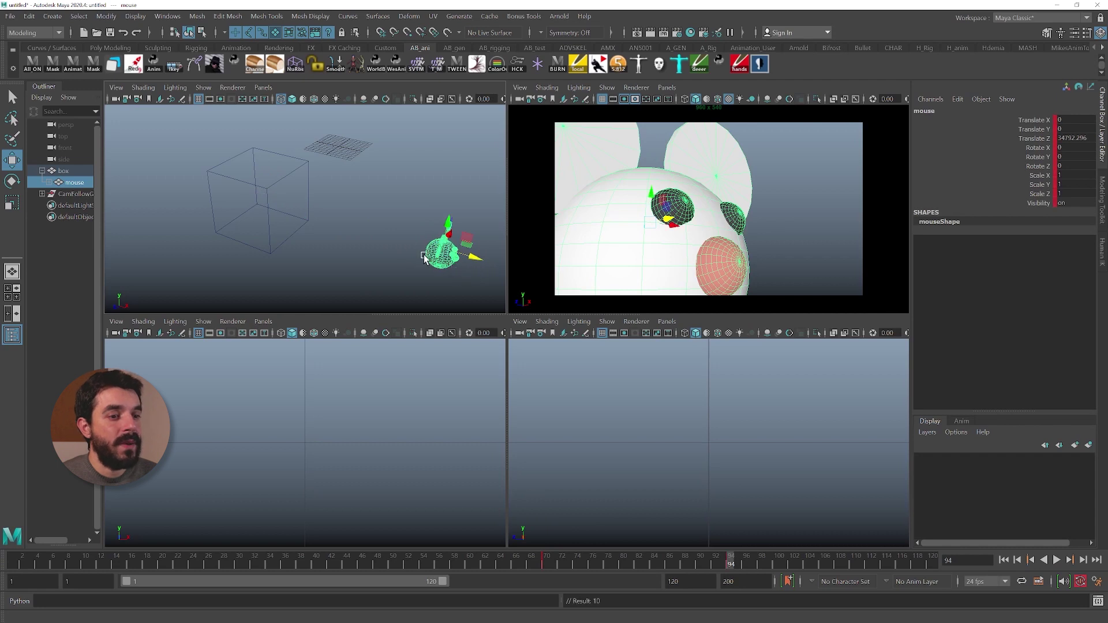
# - Scrub the animation up to frame 95 and compare the box's channels with the mouse's Translate Z
pyautogui.moveTo(62, 181); pyautogui.dragTo(64, 171, button='middle')
pyautogui.click(64, 170)
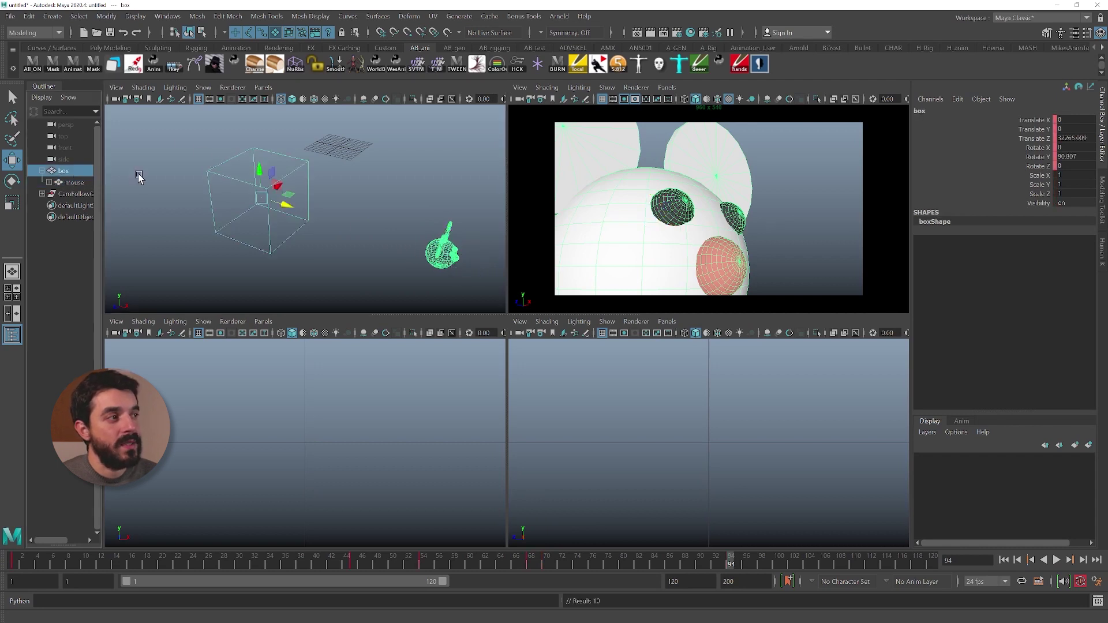
pyautogui.moveTo(537, 563); pyautogui.dragTo(545, 563)
pyautogui.moveTo(450, 555); pyautogui.dragTo(738, 558)
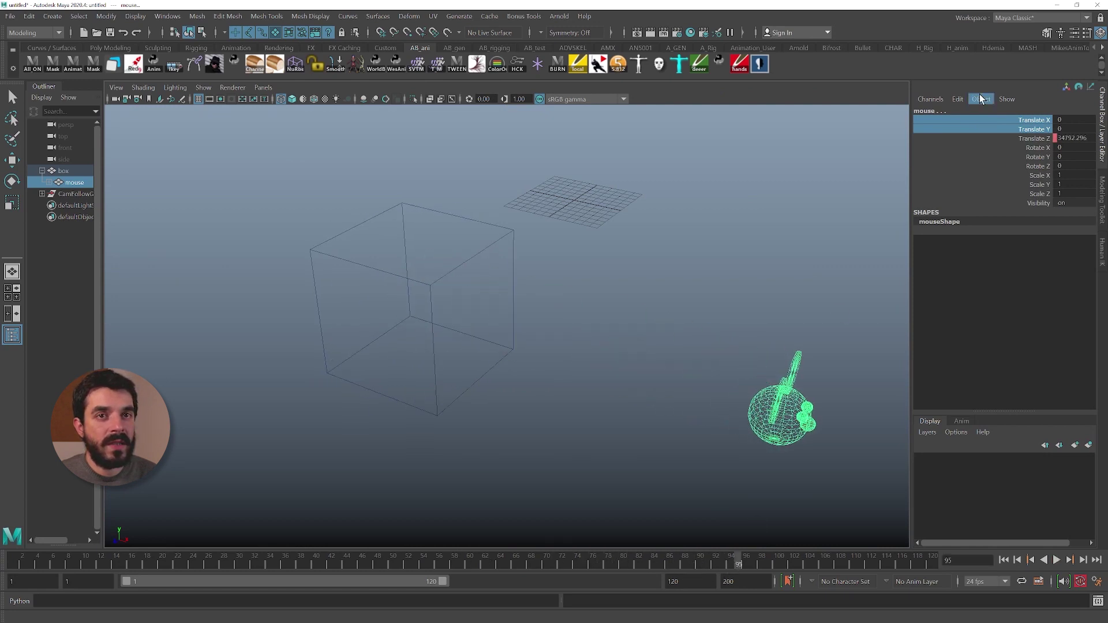
pyautogui.click(1031, 138)
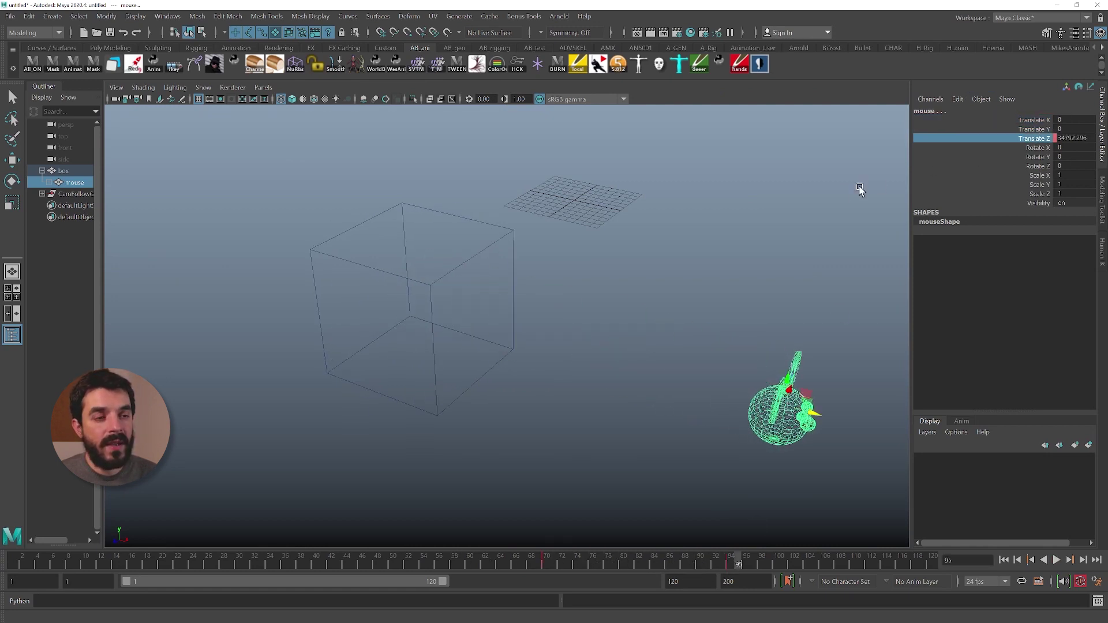
# - Rotate the box to about 37.8 in Y at frame 109 and display the scene shaded
pyautogui.moveTo(468, 207); pyautogui.dragTo(465, 244)
pyautogui.moveTo(466, 244); pyautogui.dragTo(465, 247)
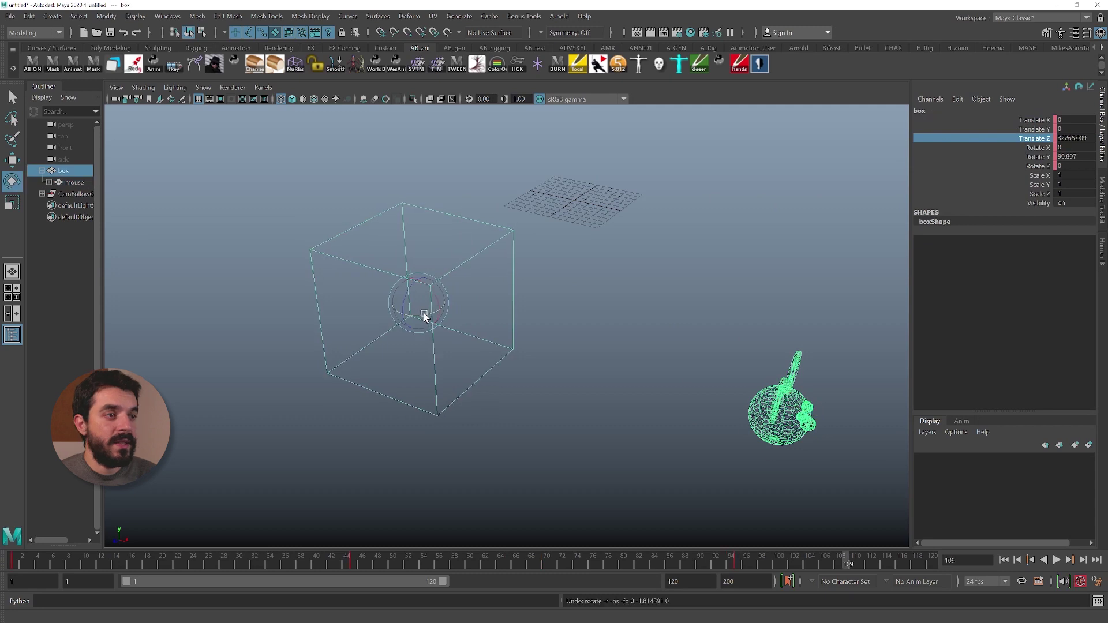
pyautogui.moveTo(430, 317); pyautogui.dragTo(395, 240)
pyautogui.press('5')
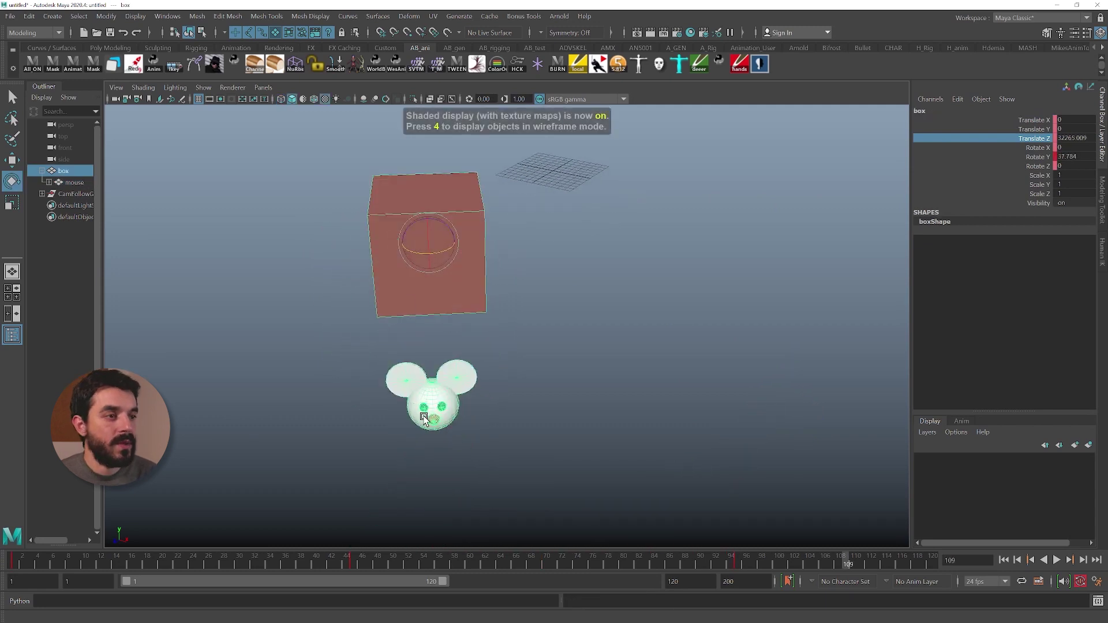
# - Select the mouse and scrub between its two keys, examining its Translate Z while the box rotates
pyautogui.press('Down')
pyautogui.press('q')
pyautogui.moveTo(716, 560); pyautogui.dragTo(670, 563)
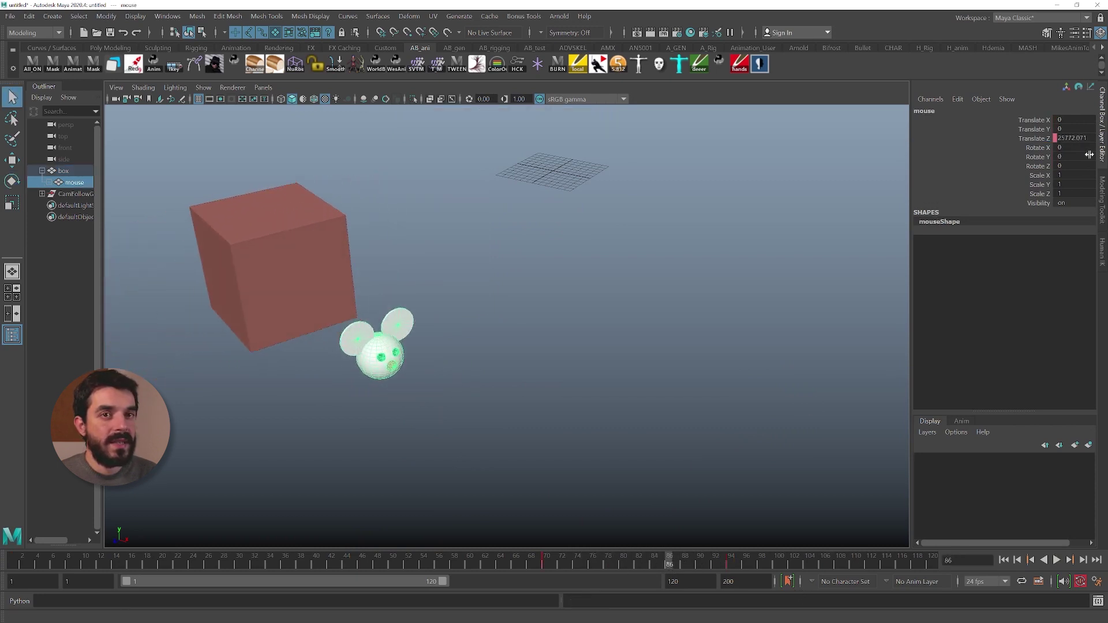
pyautogui.press(',')
pyautogui.hotkey('alt', '.')
pyautogui.hotkey('alt', '.')
pyautogui.hotkey('alt', '.')
pyautogui.hotkey('alt', '.')
pyautogui.hotkey('alt', '.')
pyautogui.hotkey('alt', '.')
pyautogui.hotkey('alt', '.')
pyautogui.hotkey('alt', '.')
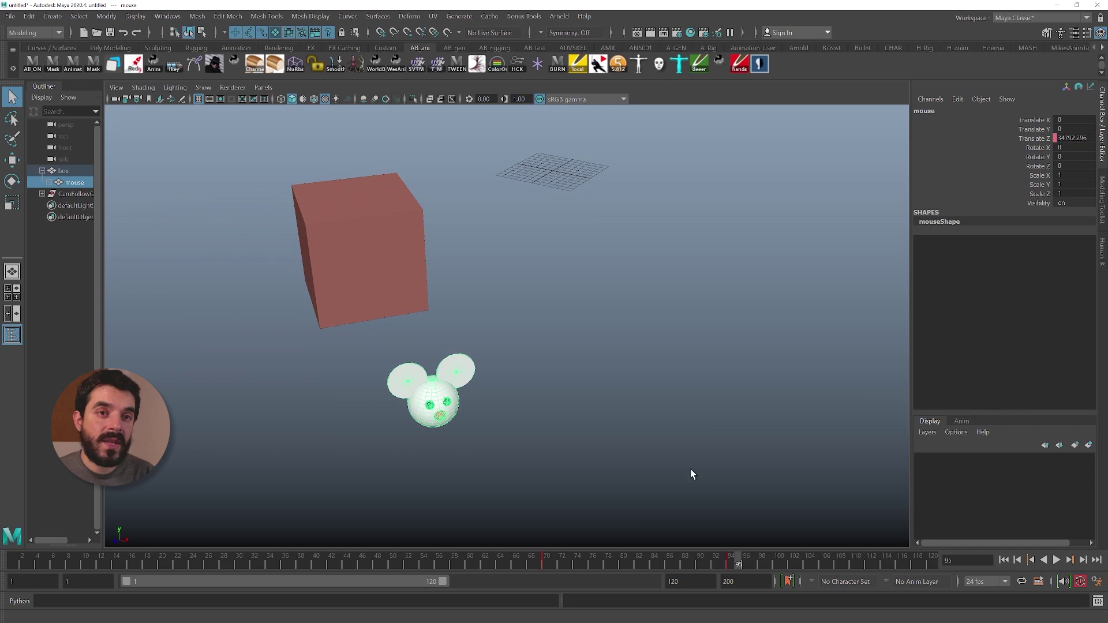
pyautogui.moveTo(576, 563); pyautogui.dragTo(716, 564)
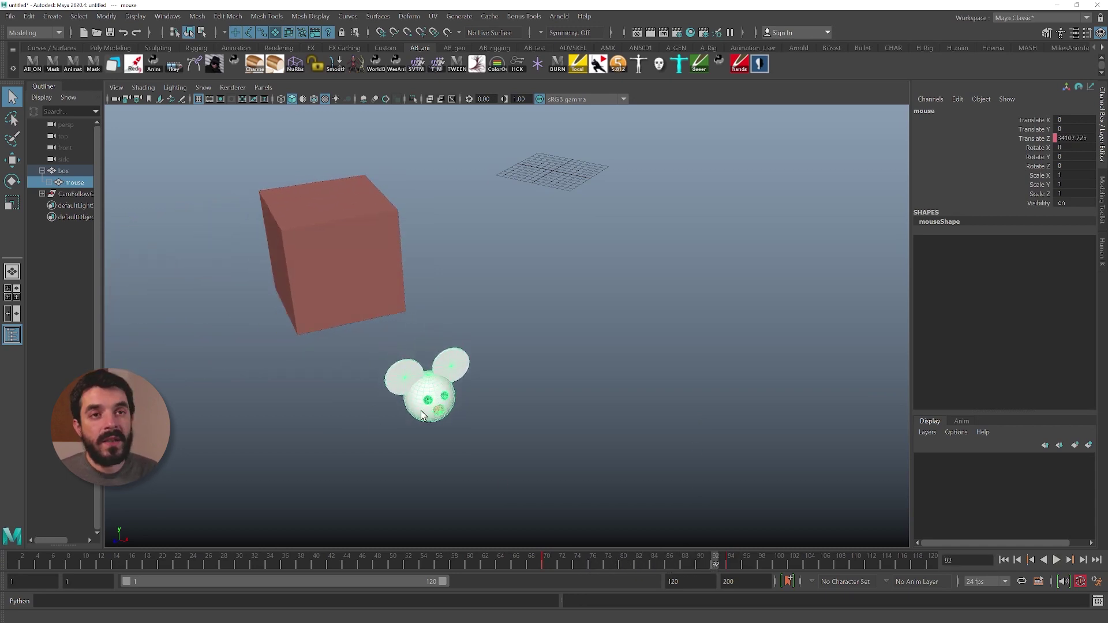
# - Move the mouse farther from the box along its Z axis to about 50930 at frame 108
pyautogui.click(1021, 139)
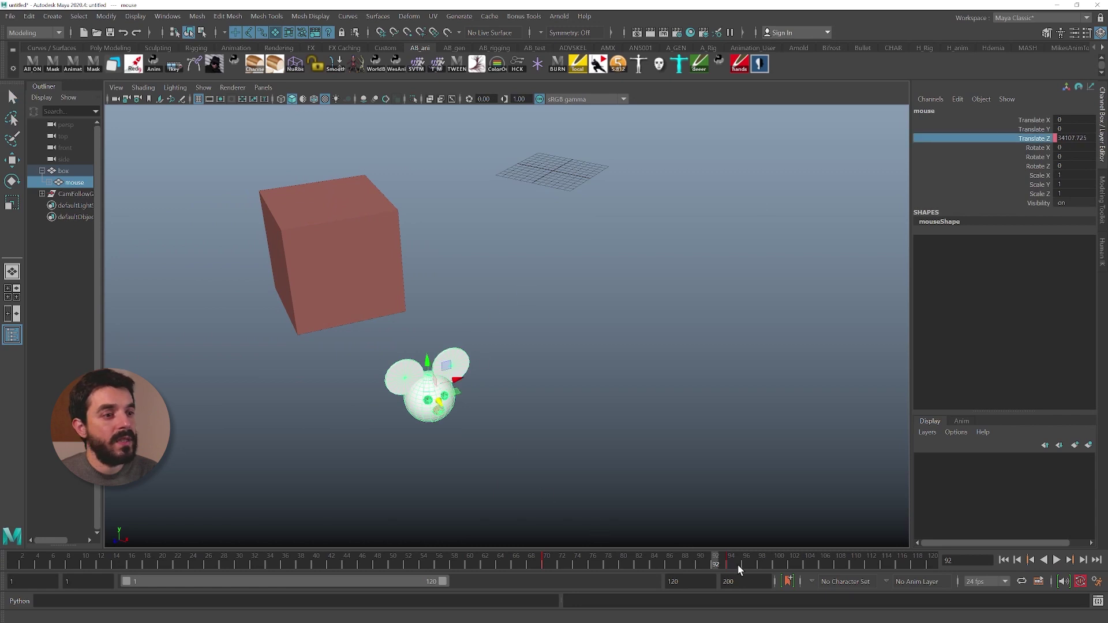
pyautogui.moveTo(738, 567); pyautogui.dragTo(840, 571)
pyautogui.press('w')
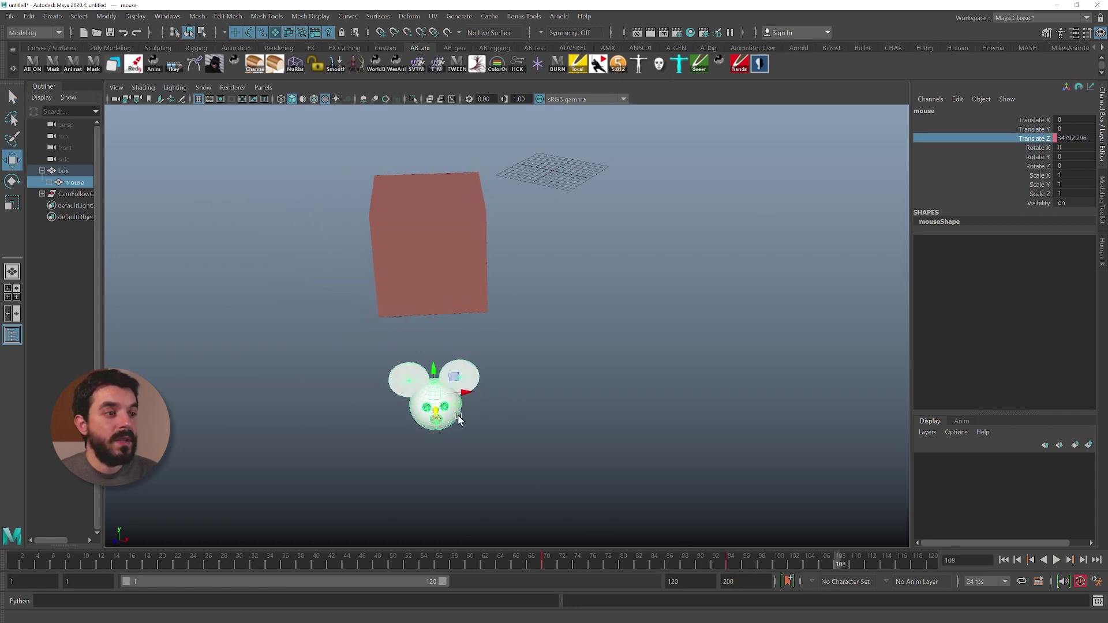
pyautogui.moveTo(459, 419); pyautogui.dragTo(435, 556, button='middle')
# - Scrub the frames up to 108 to review the mouse's movement relative to the rotating box
pyautogui.moveTo(726, 566); pyautogui.dragTo(838, 570)
pyautogui.moveTo(585, 567)
pyautogui.mouseDown()
pyautogui.moveTo(561, 567)
pyautogui.moveTo(791, 567)
pyautogui.mouseUp()
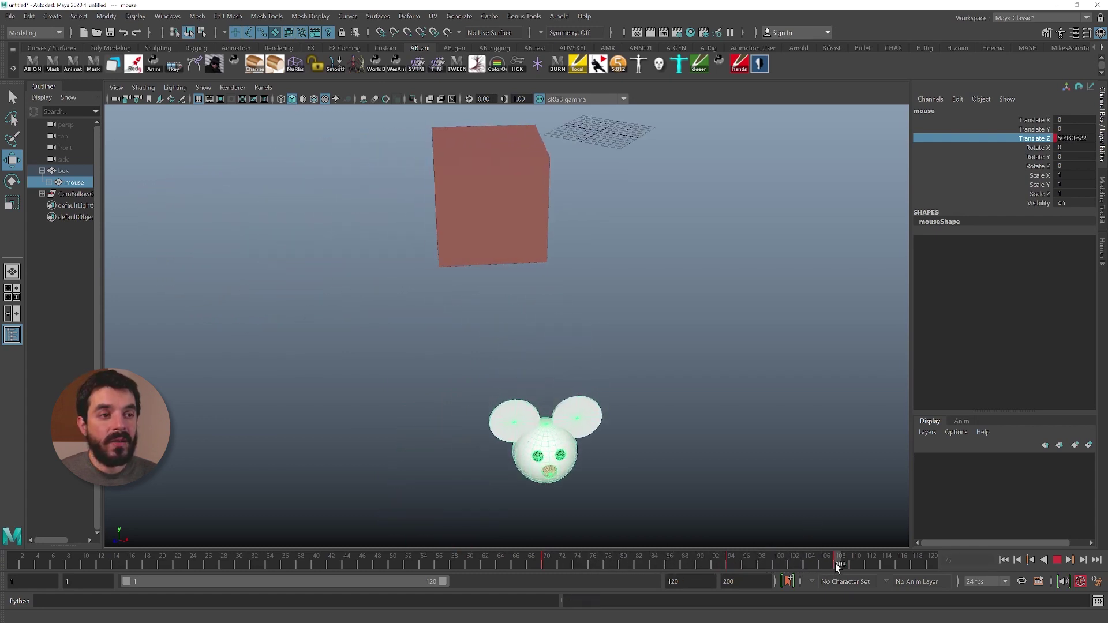
pyautogui.click(647, 566)
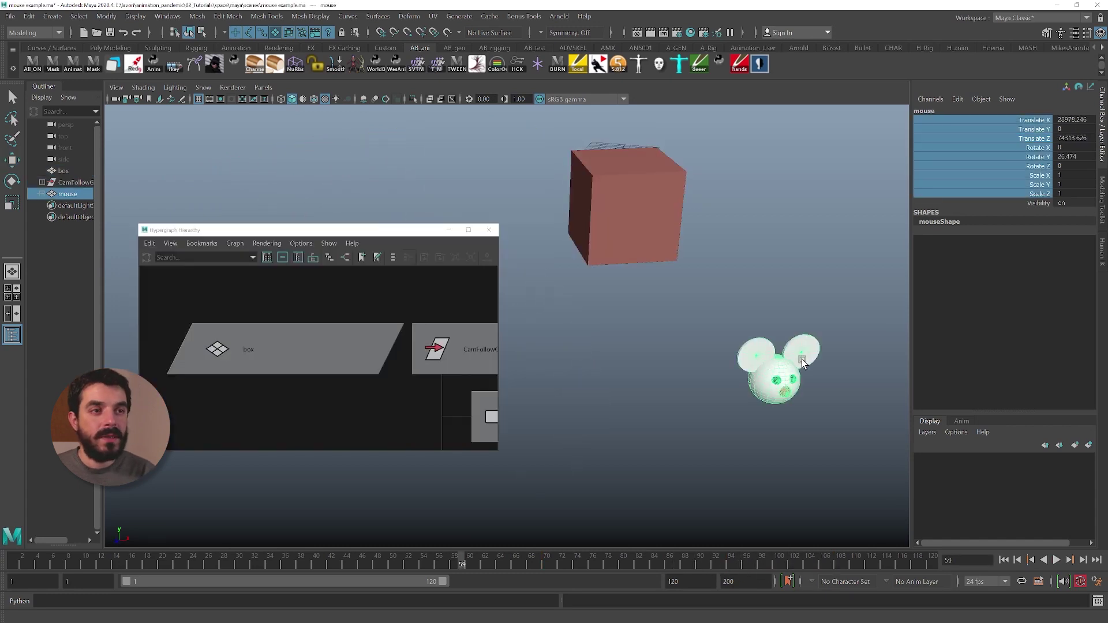
# - Move the unparented mouse to about 31950 in X and 5042 in Z, rotate it about 67.7 in Y, and try to unparent it again
pyautogui.keyDown('alt'); pyautogui.moveTo(802, 361); pyautogui.dragTo(656, 212); pyautogui.keyUp('alt')
pyautogui.press('w')
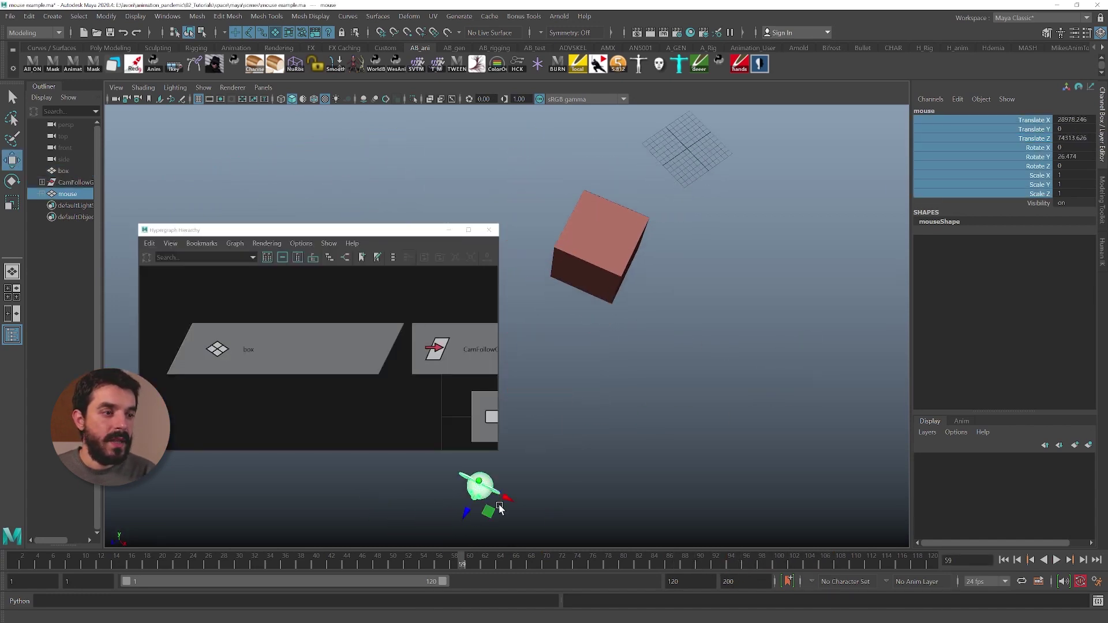
pyautogui.moveTo(496, 511); pyautogui.dragTo(801, 294)
pyautogui.press('e')
pyautogui.keyDown('alt'); pyautogui.moveTo(801, 335); pyautogui.dragTo(738, 307); pyautogui.keyUp('alt')
pyautogui.hotkey('shift', 'p')
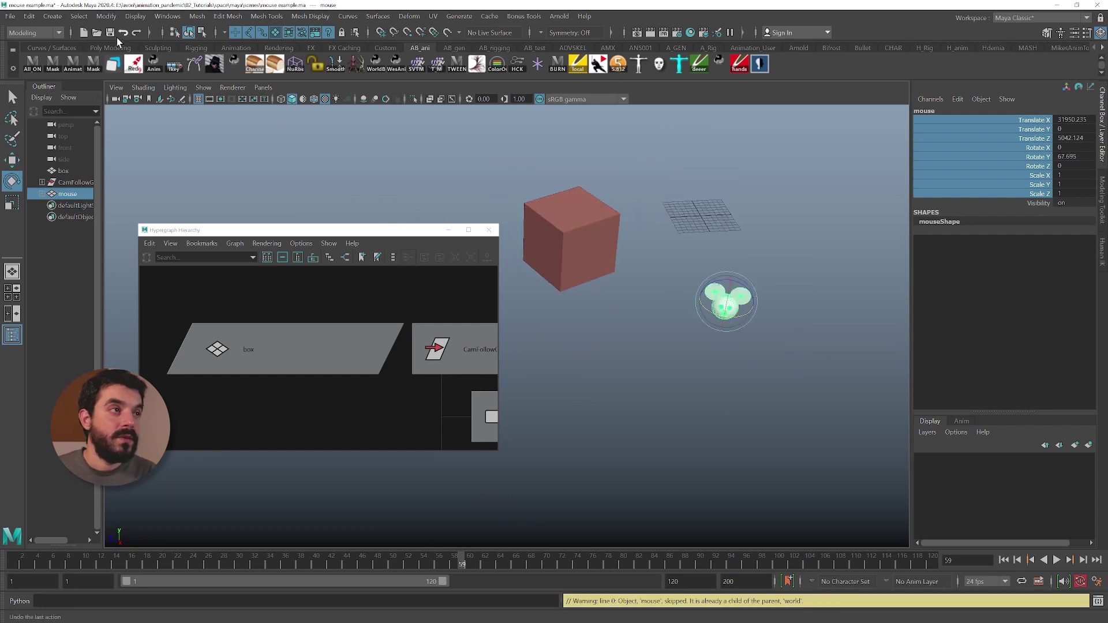
# - Freeze the mouse's Translate, Rotate and Scale transformations
pyautogui.click(106, 16)
pyautogui.click(219, 68)
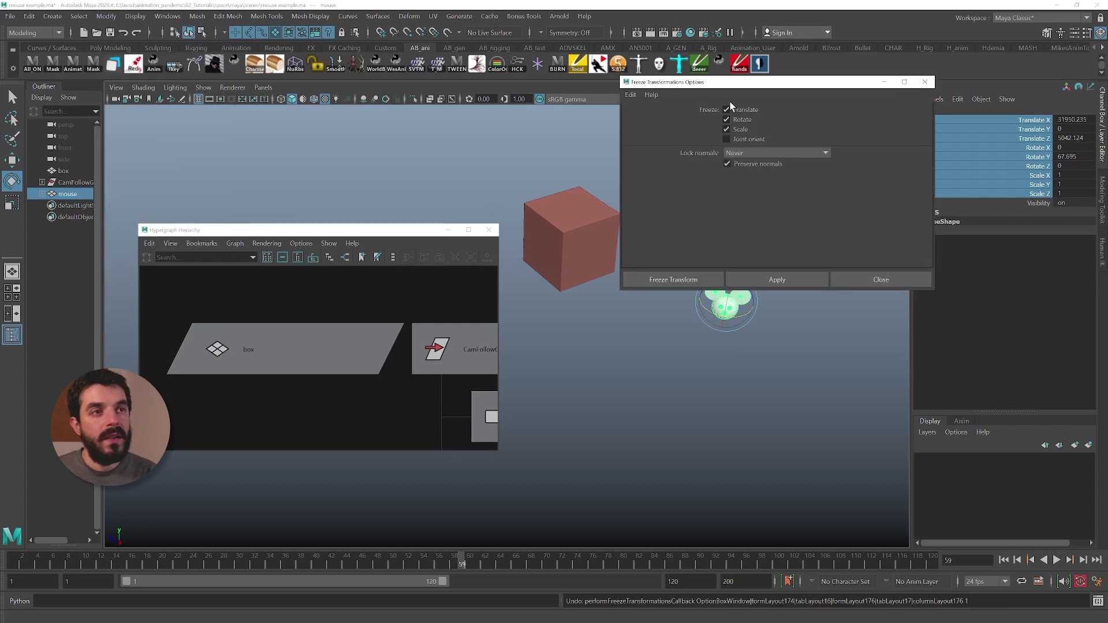
pyautogui.click(778, 280)
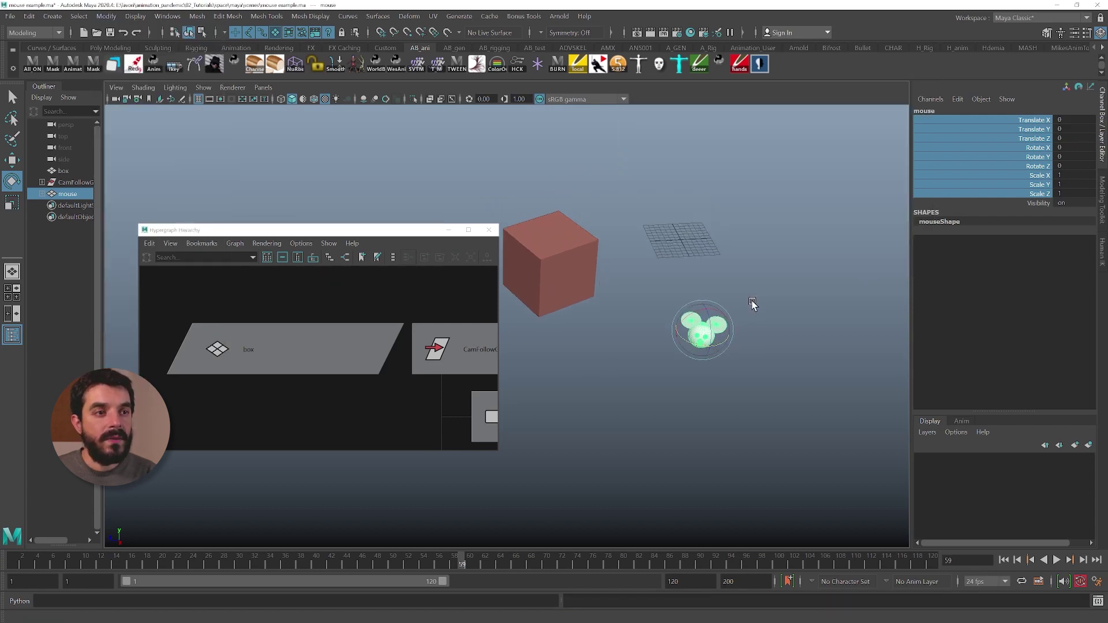
# - Try rotating the frozen mouse freely, and undo the rotation
pyautogui.press('w')
pyautogui.keyDown('alt'); pyautogui.moveTo(747, 310); pyautogui.dragTo(825, 345, button='right'); pyautogui.keyUp('alt')
pyautogui.keyDown('alt'); pyautogui.moveTo(816, 334); pyautogui.dragTo(801, 381); pyautogui.keyUp('alt')
pyautogui.press('e')
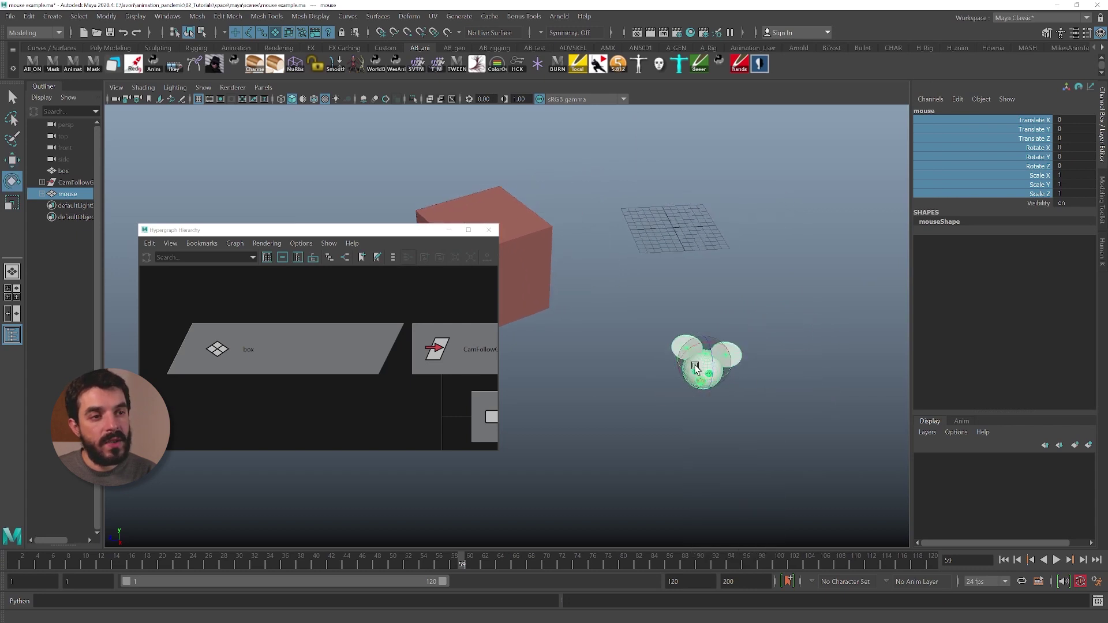
pyautogui.moveTo(706, 380); pyautogui.dragTo(771, 361)
pyautogui.hotkey('ctrl', 'z')
pyautogui.press('e')
# - Examine the frozen mouse's Translate and Rotate channels against its distance from the grid's origin
pyautogui.moveTo(1081, 167); pyautogui.dragTo(1066, 118)
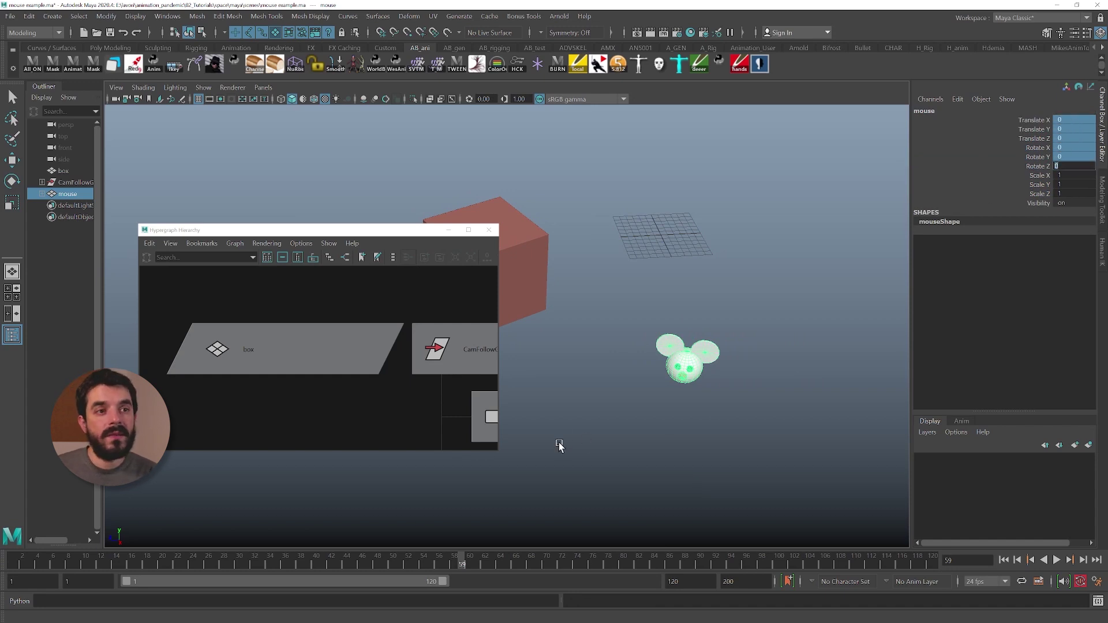
pyautogui.keyDown('alt'); pyautogui.moveTo(559, 446); pyautogui.dragTo(745, 404); pyautogui.keyUp('alt')
pyautogui.click(1035, 167)
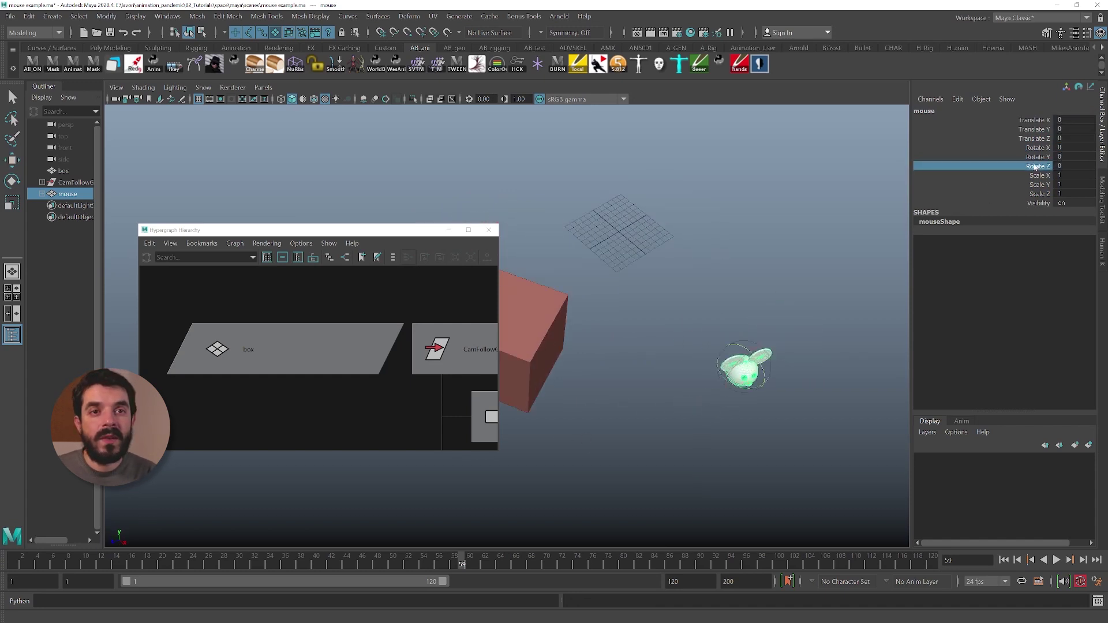
pyautogui.click(1043, 176)
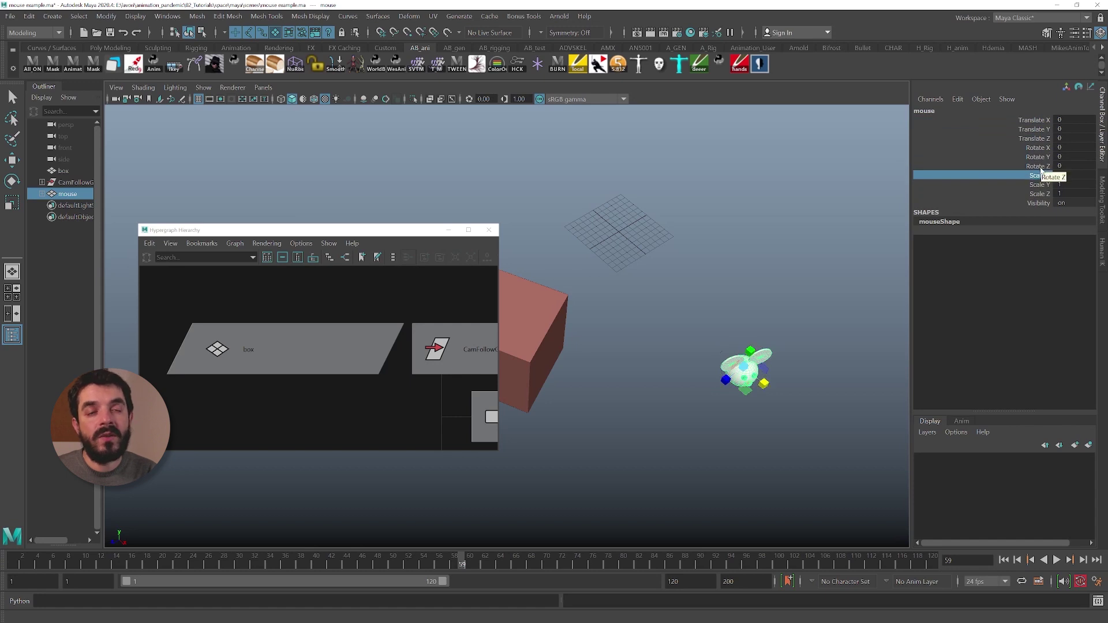
pyautogui.moveTo(1041, 167); pyautogui.dragTo(1032, 124)
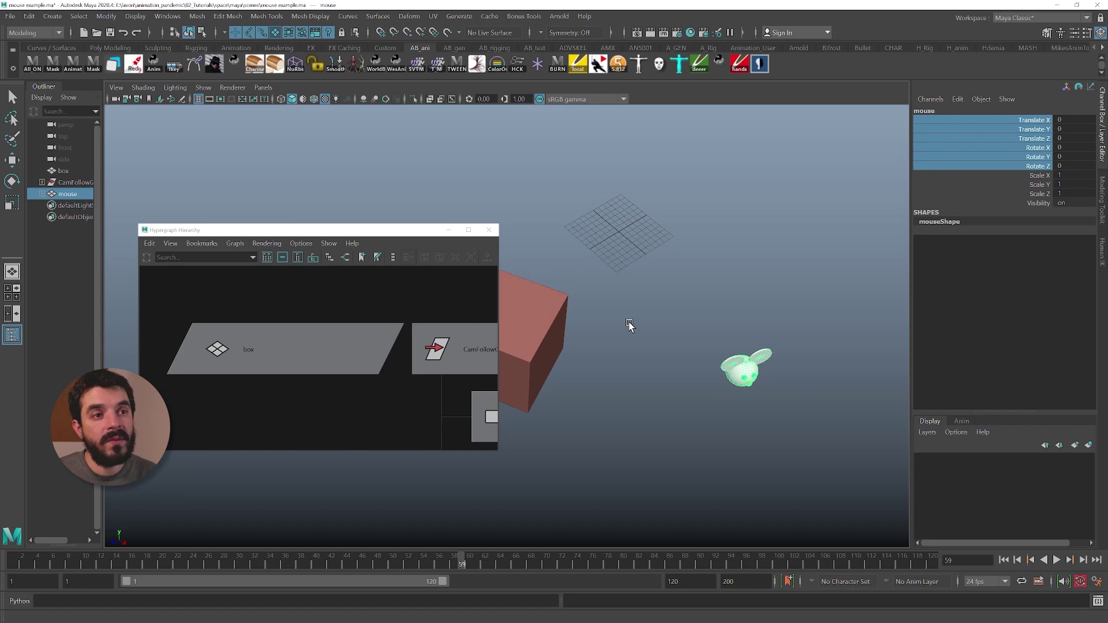
# - Undo the freeze and the mouse's last rotation, and set its Translate X, Y, Z and Rotate X, Y to 0
pyautogui.hotkey('ctrl', 'z')
pyautogui.moveTo(1060, 157); pyautogui.dragTo(1072, 123)
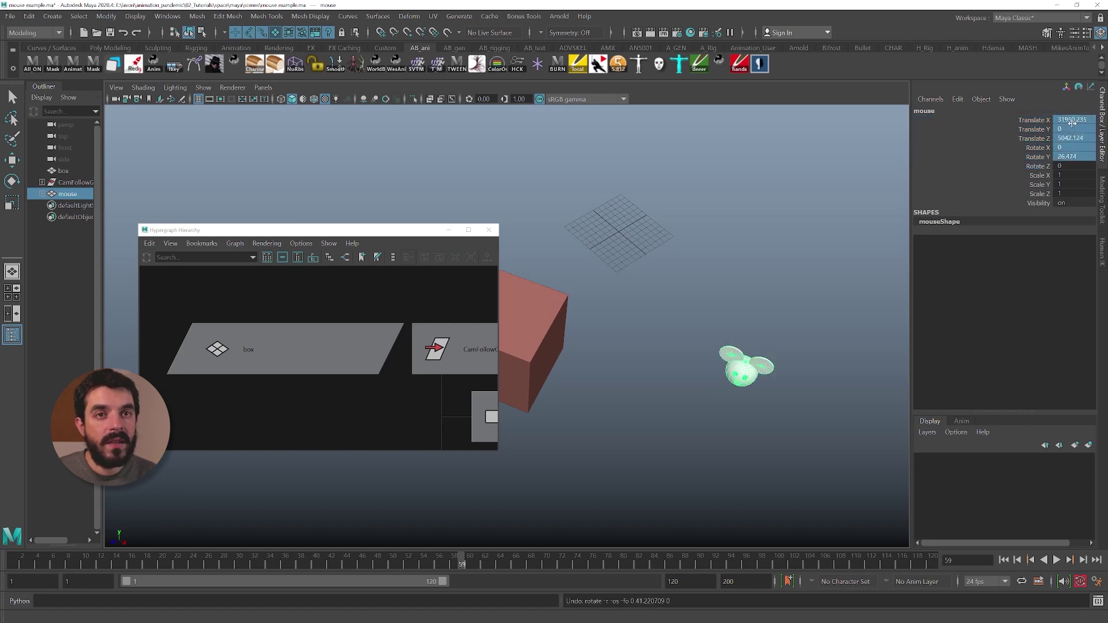
pyautogui.write('0')
pyautogui.press('Return')
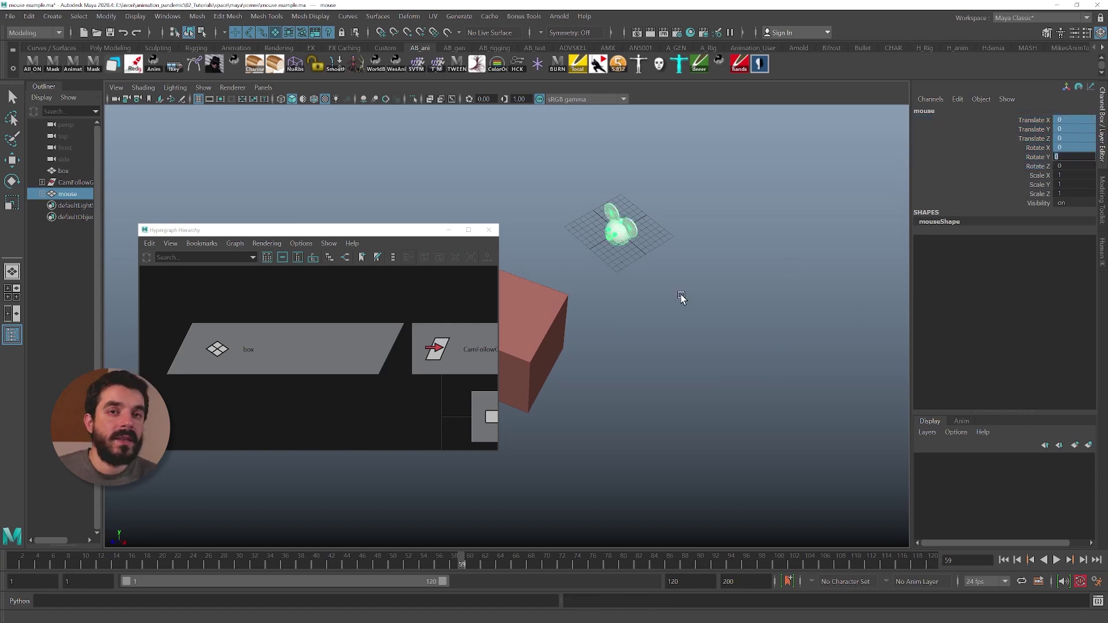
# - Close the Hypergraph window and compare the channels of the box and of the mouse at the origin
pyautogui.keyDown('alt'); pyautogui.moveTo(682, 297); pyautogui.dragTo(720, 325, button='middle'); pyautogui.keyUp('alt')
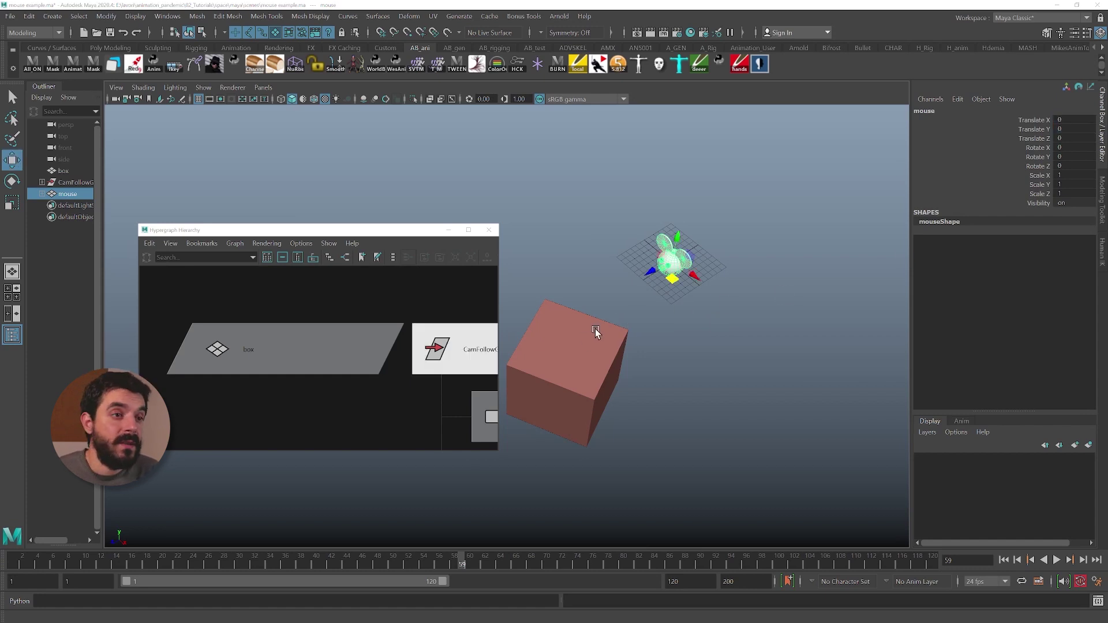
pyautogui.click(489, 230)
pyautogui.click(577, 363)
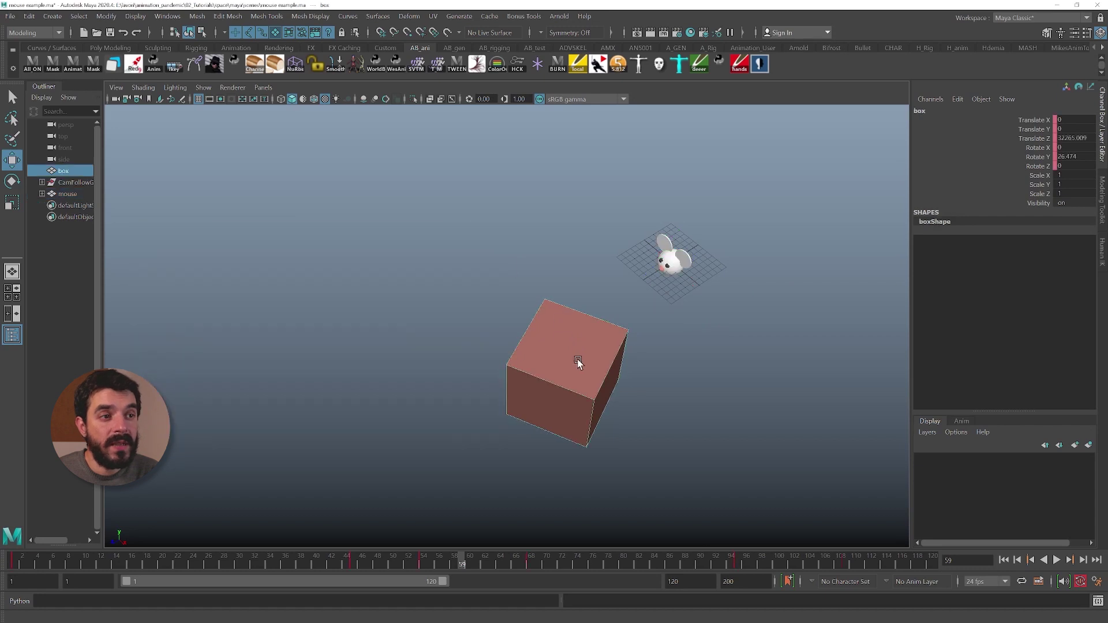
pyautogui.click(678, 269)
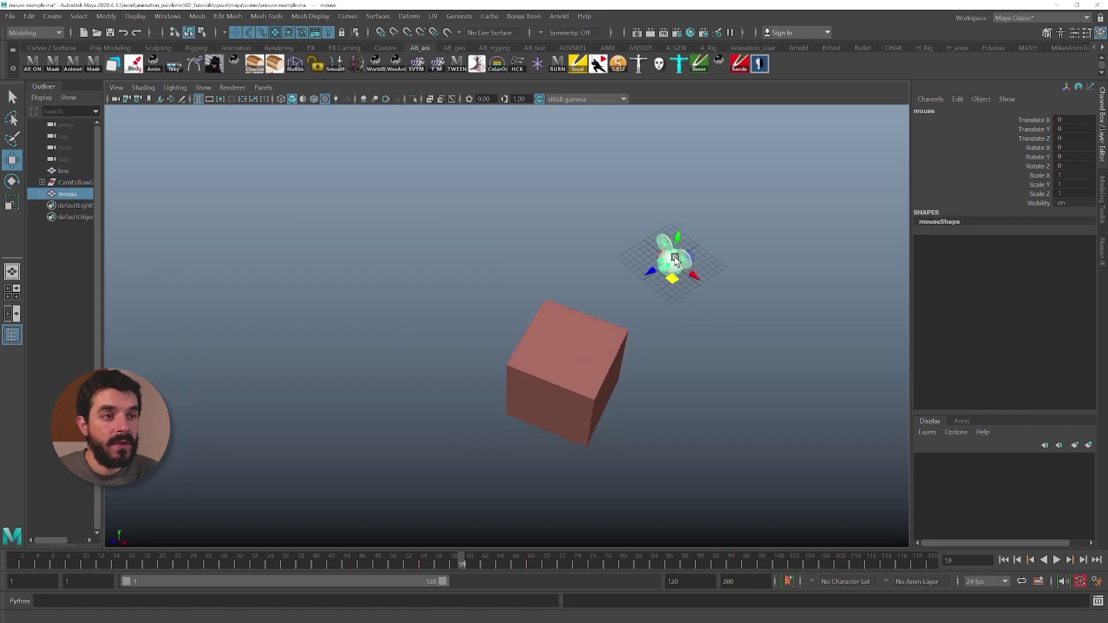
# - Parent the mouse to the box, and set the mouse's Translate and Rotate X, Y, Z to 0
pyautogui.keyDown('shift'); pyautogui.click(577, 346); pyautogui.keyUp('shift')
pyautogui.press('p')
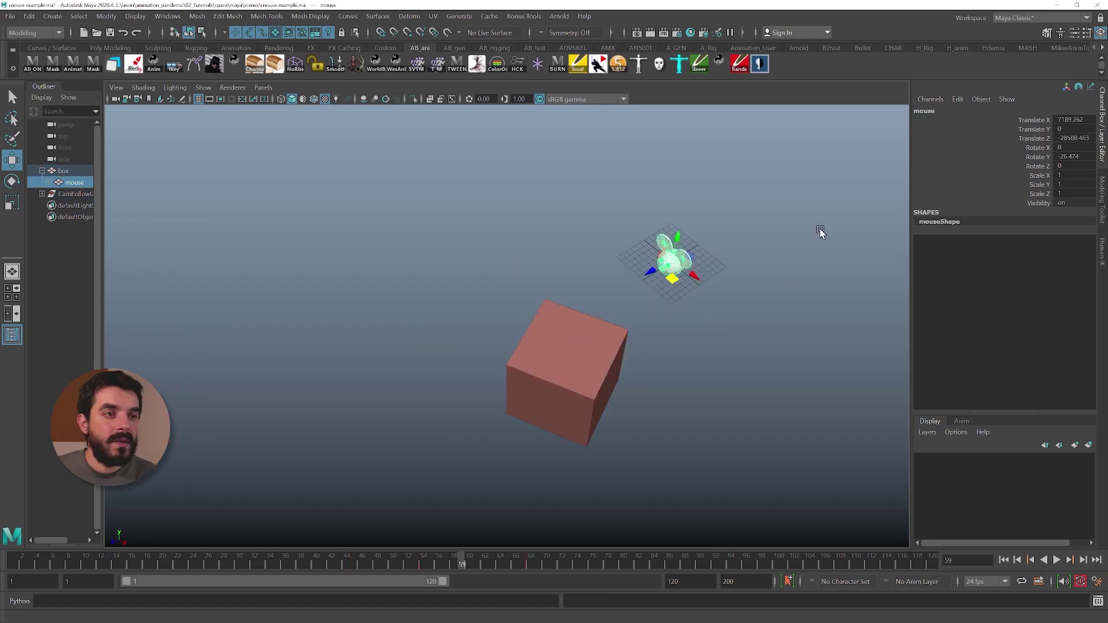
pyautogui.moveTo(1071, 167); pyautogui.dragTo(1071, 120)
pyautogui.write('0')
pyautogui.press('Return')
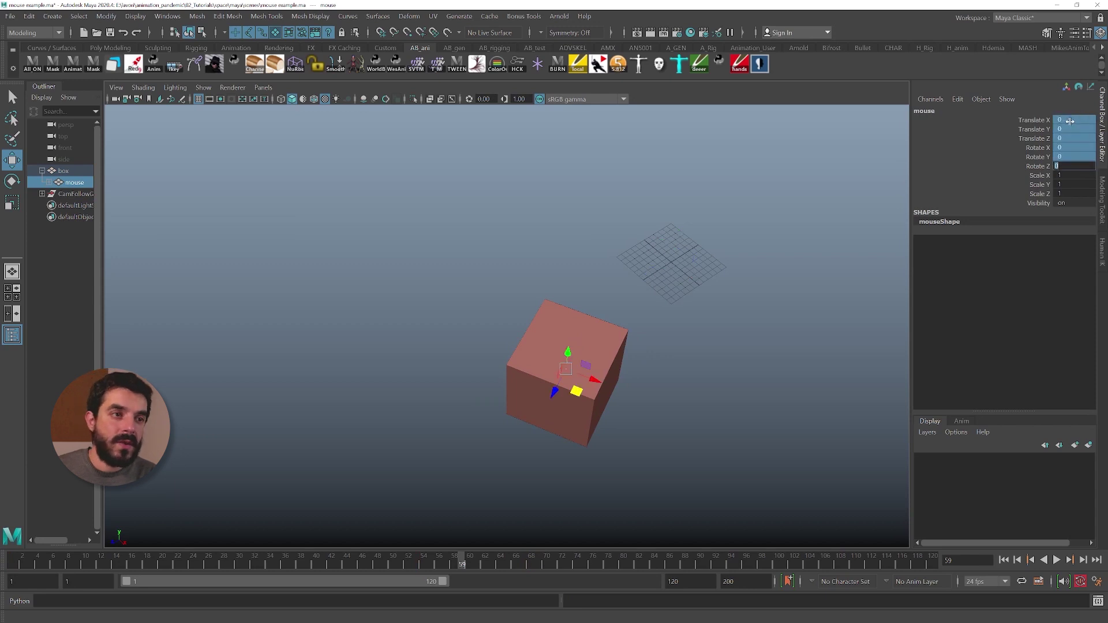
# - Display the scene in wireframe, and compare the channels of the box with those of the mouse inside it
pyautogui.click(595, 329)
pyautogui.moveTo(594, 329)
pyautogui.keyDown('alt'); pyautogui.mouseDown()
pyautogui.moveTo(603, 336)
pyautogui.moveTo(537, 198)
pyautogui.moveTo(421, 426)
pyautogui.moveTo(797, 213)
pyautogui.moveTo(761, 254)
pyautogui.mouseUp(); pyautogui.keyUp('alt')
pyautogui.press('4')
pyautogui.press('5')
pyautogui.press('4')
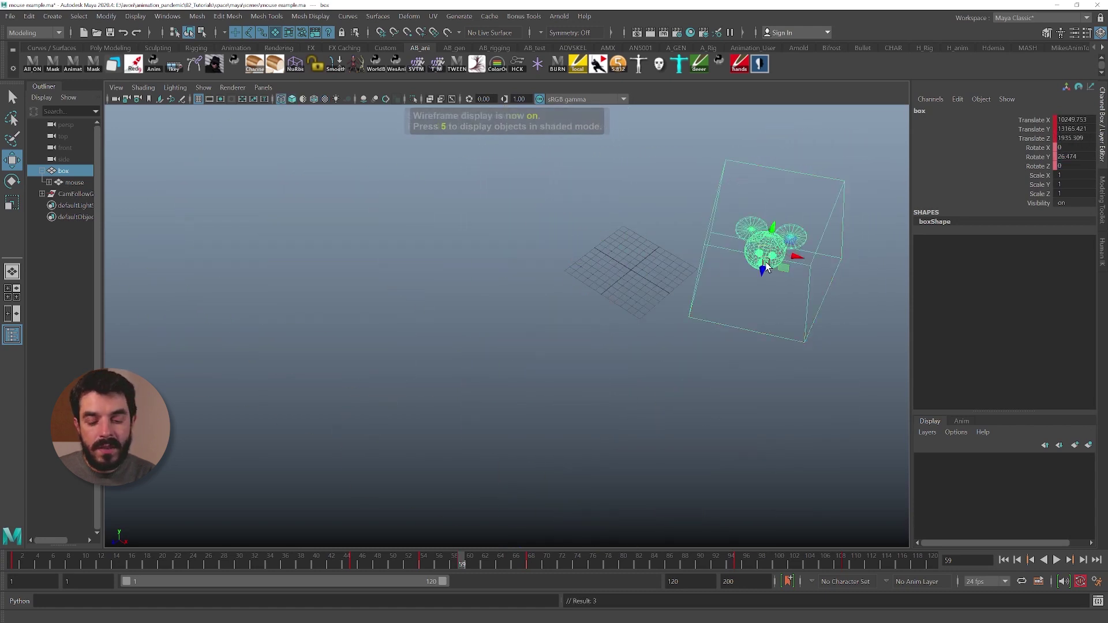
pyautogui.click(761, 238)
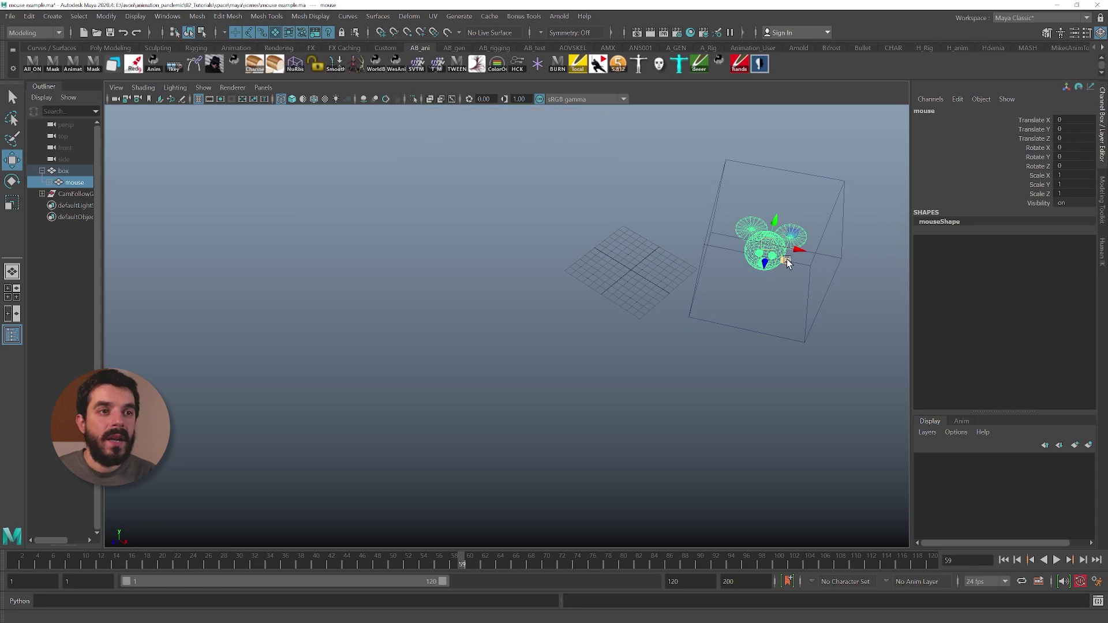
pyautogui.click(840, 250)
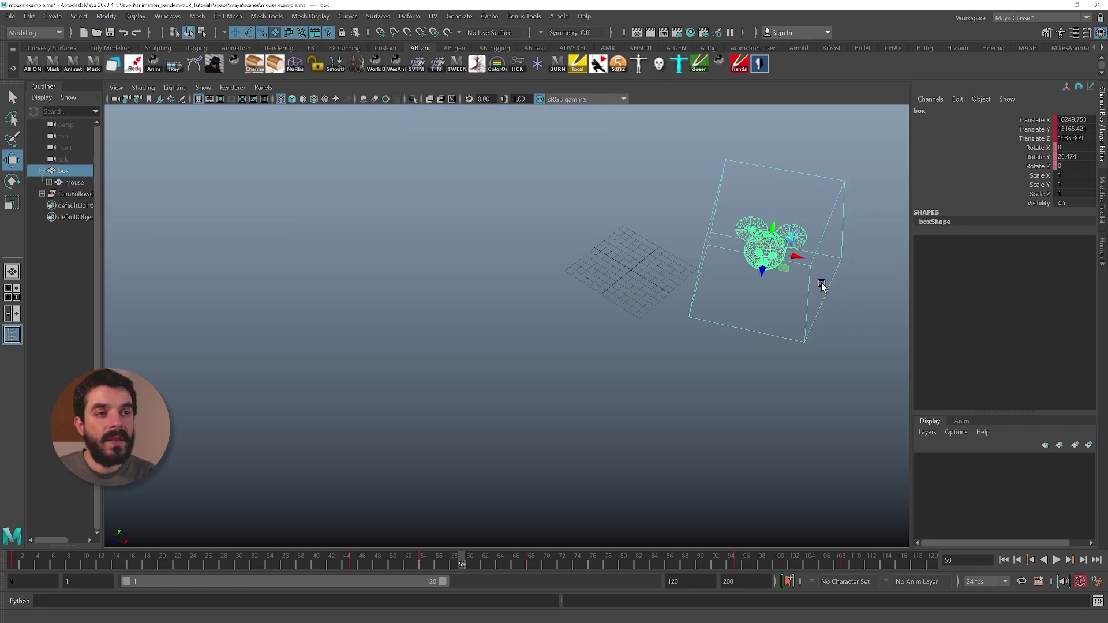
pyautogui.click(793, 229)
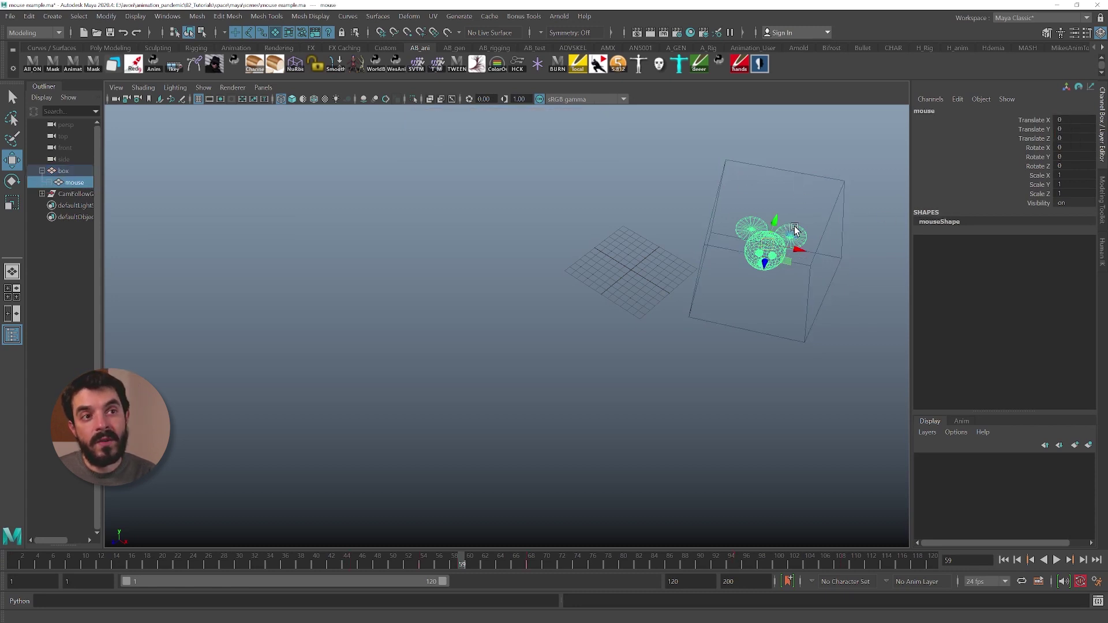
pyautogui.click(844, 254)
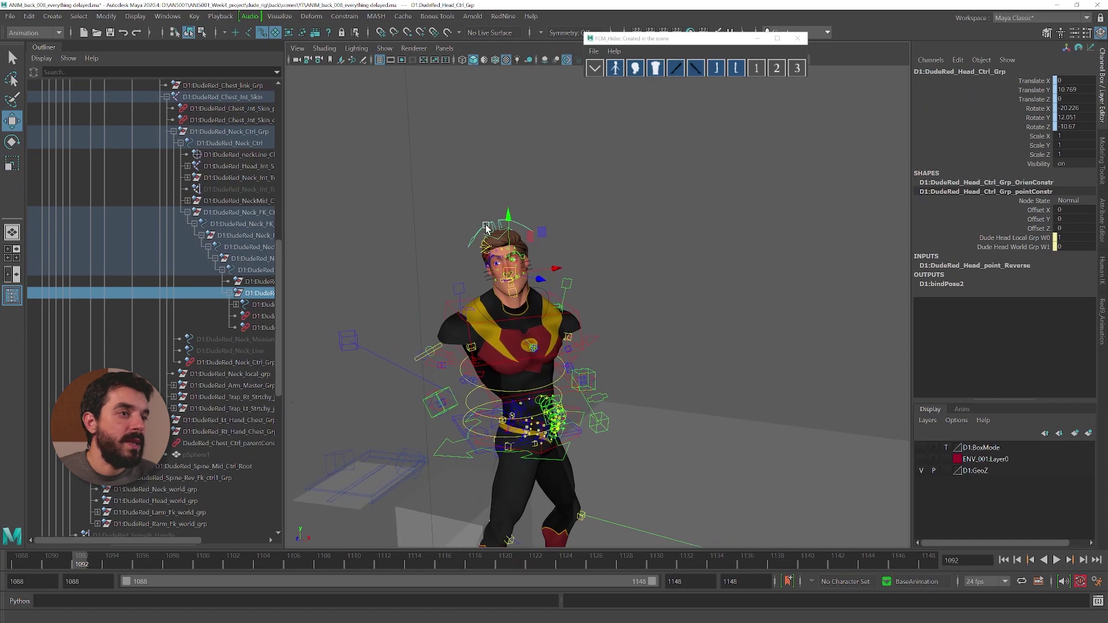
# - Set the Translate and Rotate X, Y, Z of the superhero's DudeRed_Head_Ctrl to 0 in the character scene
pyautogui.click(486, 226)
pyautogui.press('f')
pyautogui.keyDown('alt'); pyautogui.moveTo(654, 308); pyautogui.dragTo(591, 287, button='right'); pyautogui.keyUp('alt')
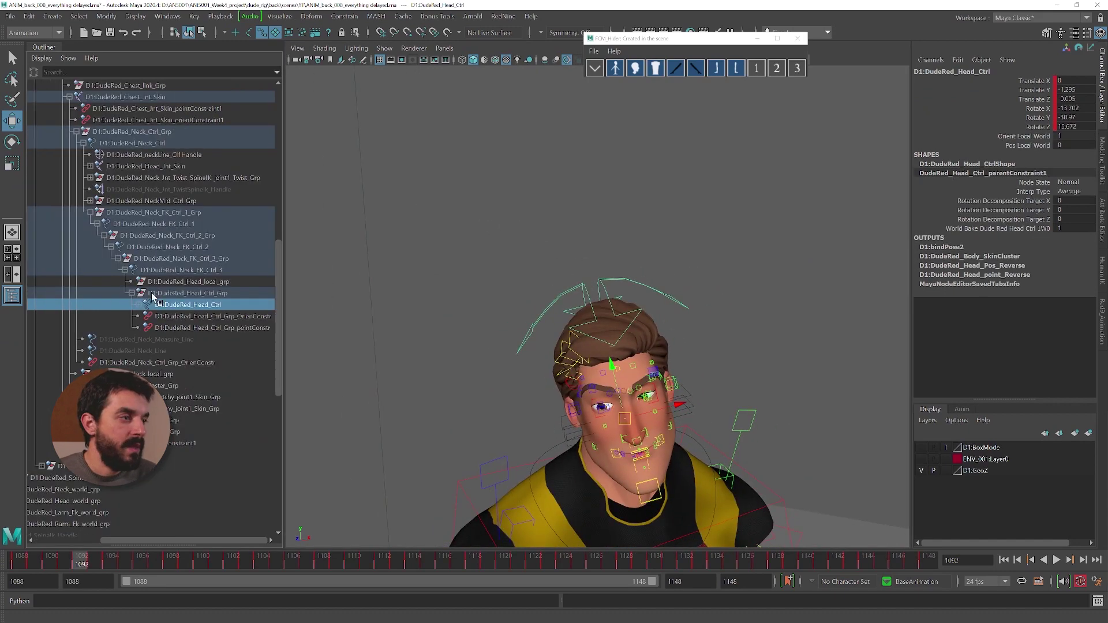
pyautogui.press('super+plus')
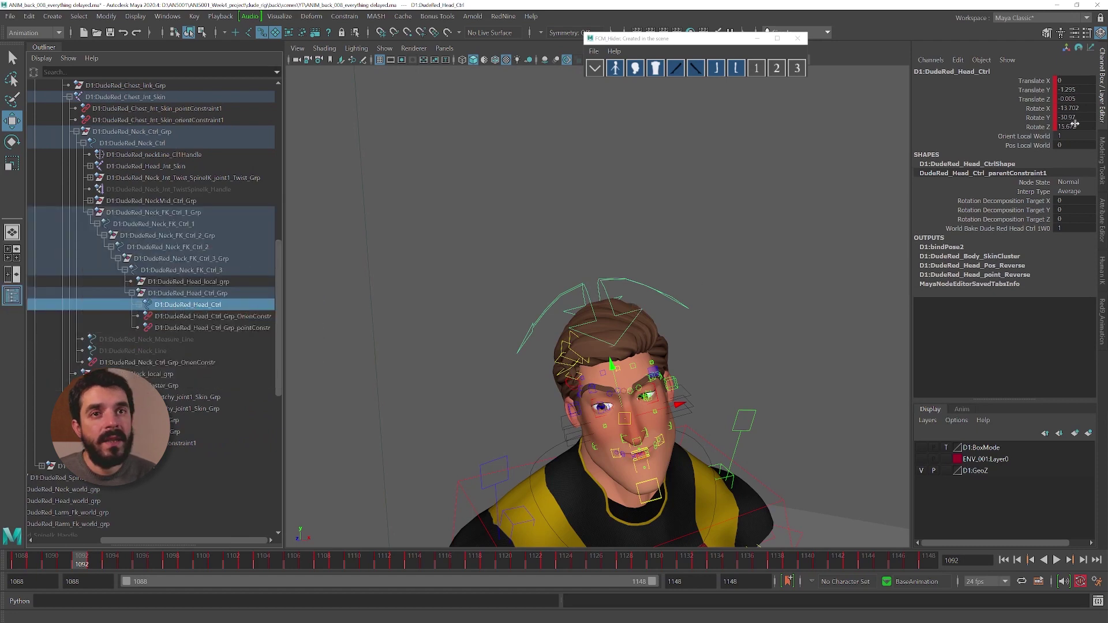
pyautogui.moveTo(1075, 123); pyautogui.dragTo(1070, 80)
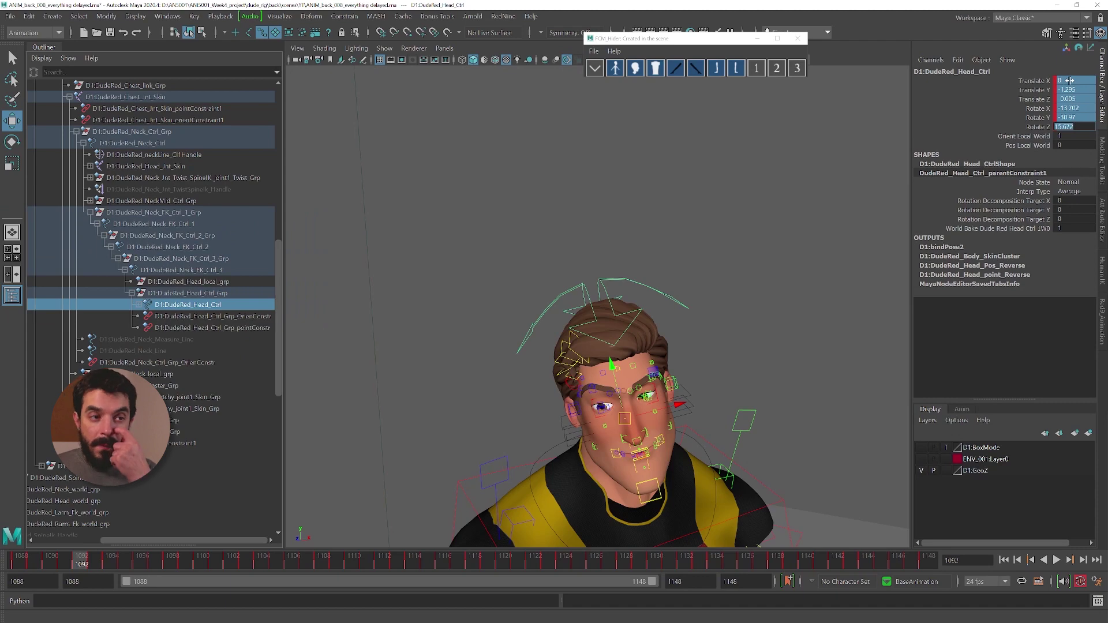
pyautogui.press('Return')
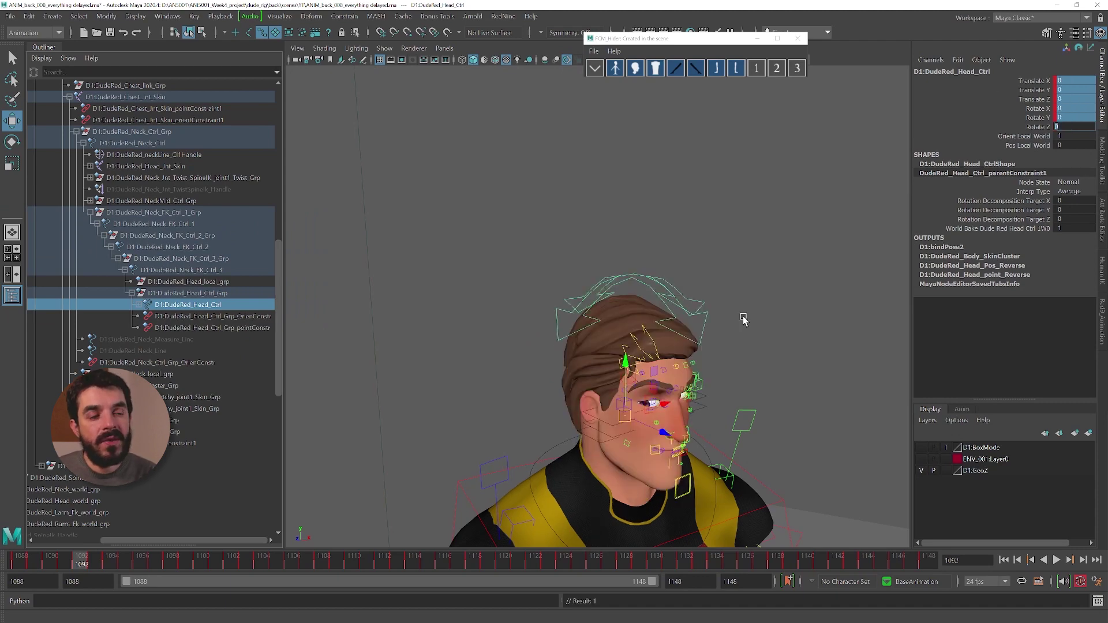
pyautogui.keyDown('alt'); pyautogui.moveTo(713, 341); pyautogui.dragTo(690, 317); pyautogui.keyUp('alt')
pyautogui.scroll(5, 690, 317)
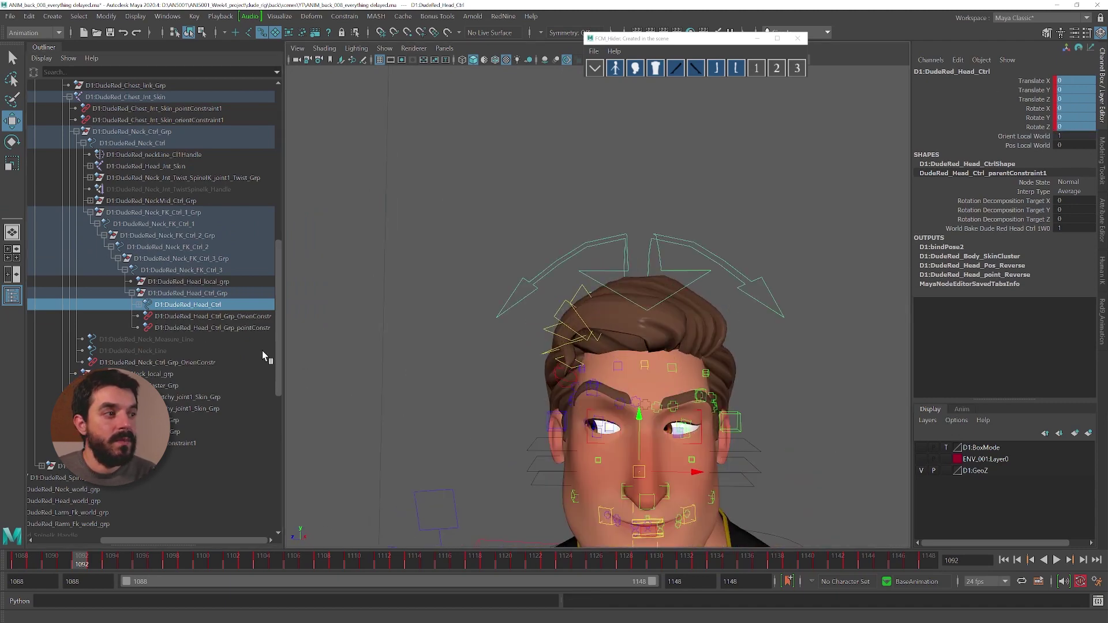
# - Compare the channels of DudeRed_Head_Ctrl with those of its parent, DudeRed_Head_Ctrl_Grp
pyautogui.click(187, 294)
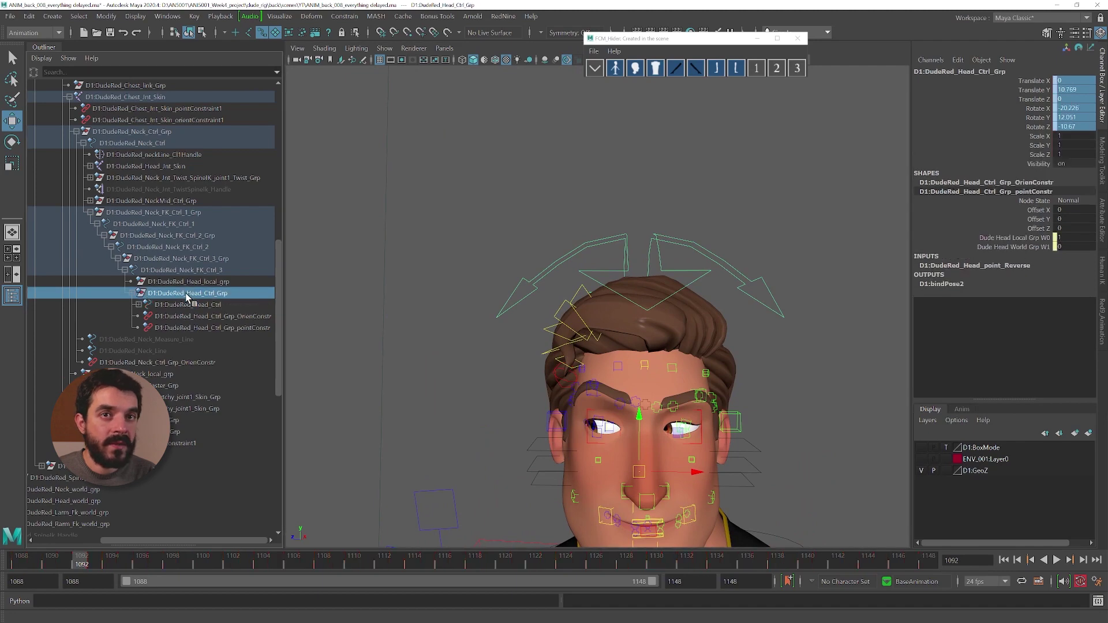
pyautogui.click(179, 305)
pyautogui.click(181, 294)
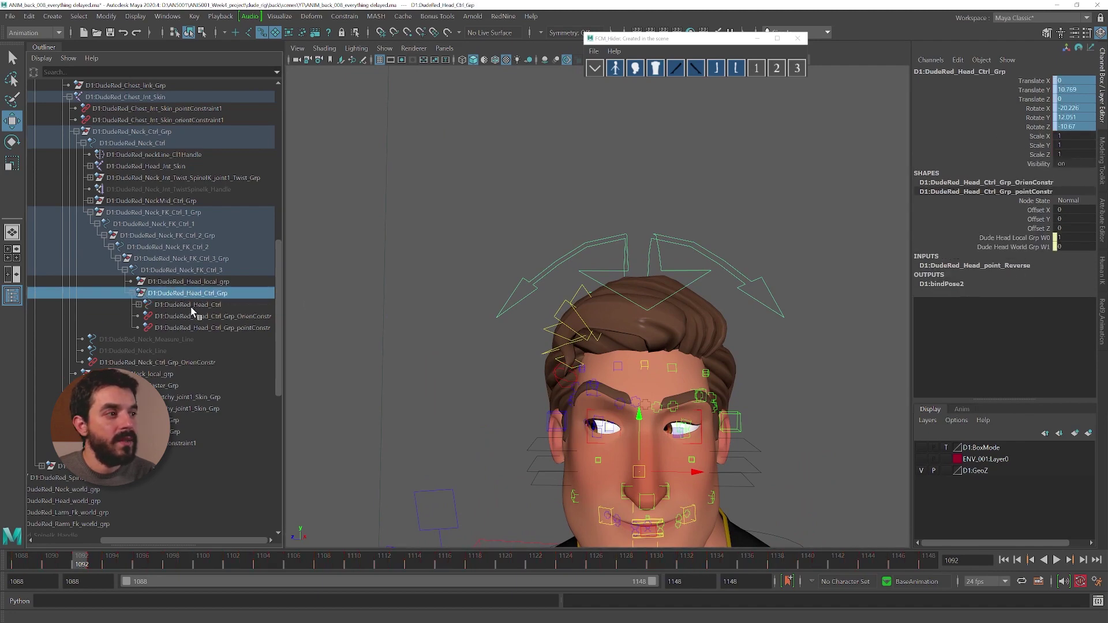
# - Try moving DudeRed_Head_Ctrl_Grp freely in the viewport, and undo the move
pyautogui.moveTo(640, 472); pyautogui.dragTo(542, 435)
pyautogui.hotkey('ctrl', 'z')
pyautogui.hotkey('ctrl', 'z')
pyautogui.hotkey('ctrl', 'z')
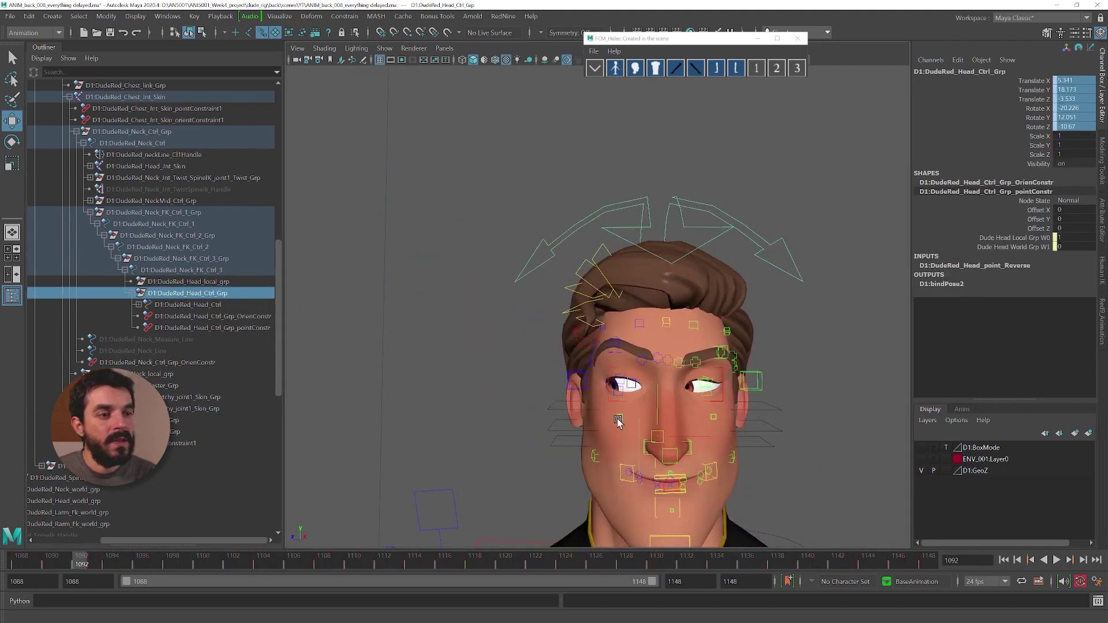
# - Move DudeRed_Head_Ctrl_Grp away from the neck, check the head control's channels, and restore the group with it selected
pyautogui.moveTo(639, 473); pyautogui.dragTo(493, 382)
pyautogui.moveTo(602, 172); pyautogui.dragTo(708, 233)
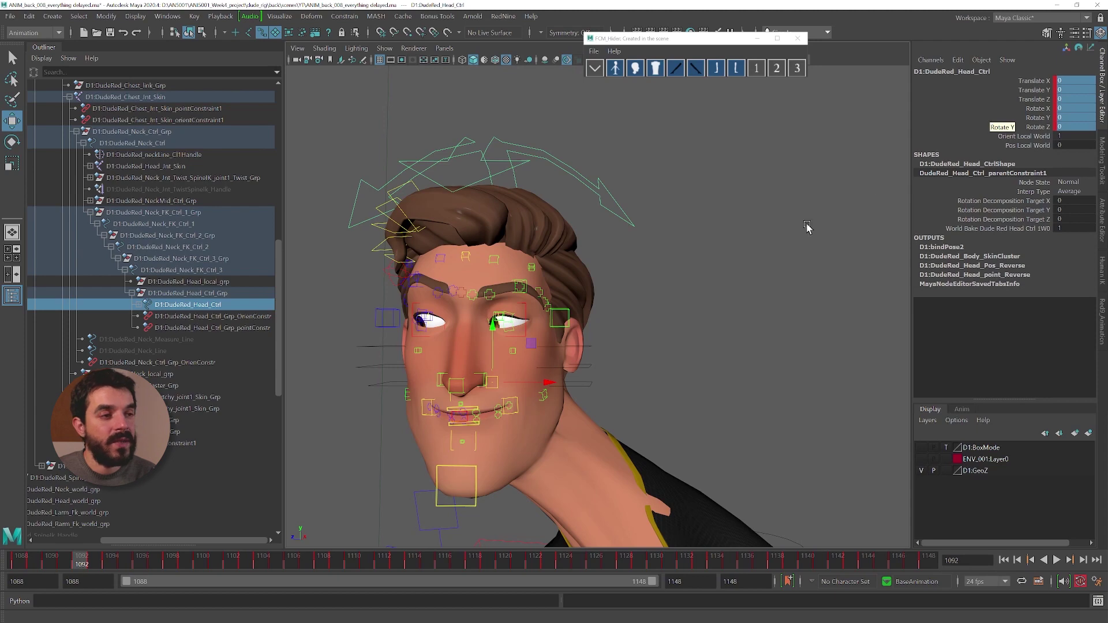
pyautogui.press('Up')
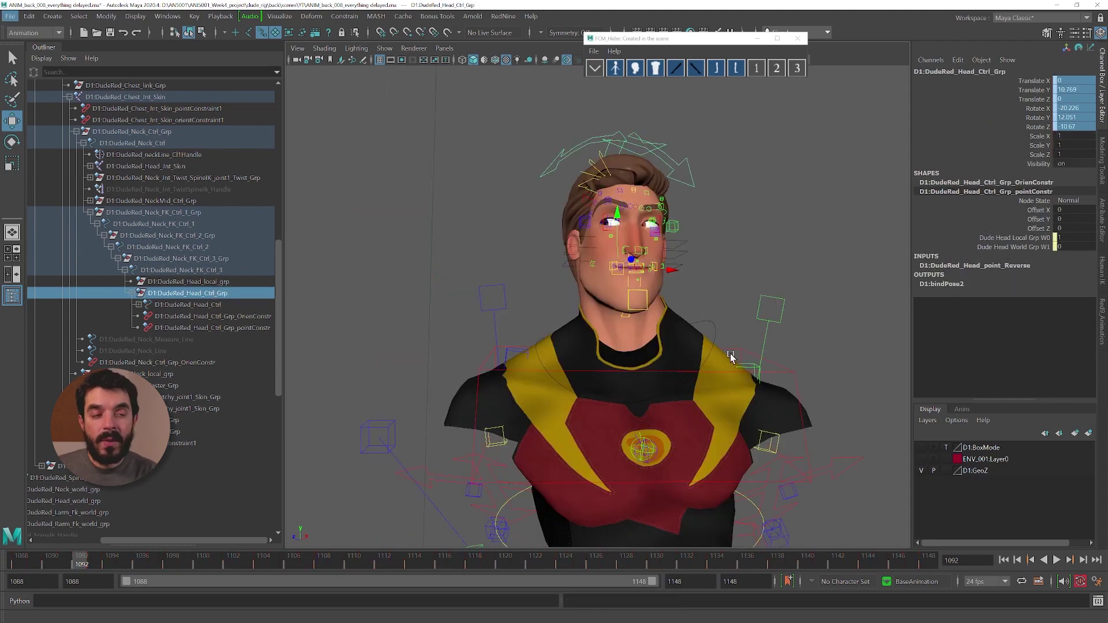
pyautogui.keyDown('alt'); pyautogui.moveTo(731, 356); pyautogui.dragTo(646, 291); pyautogui.keyUp('alt')
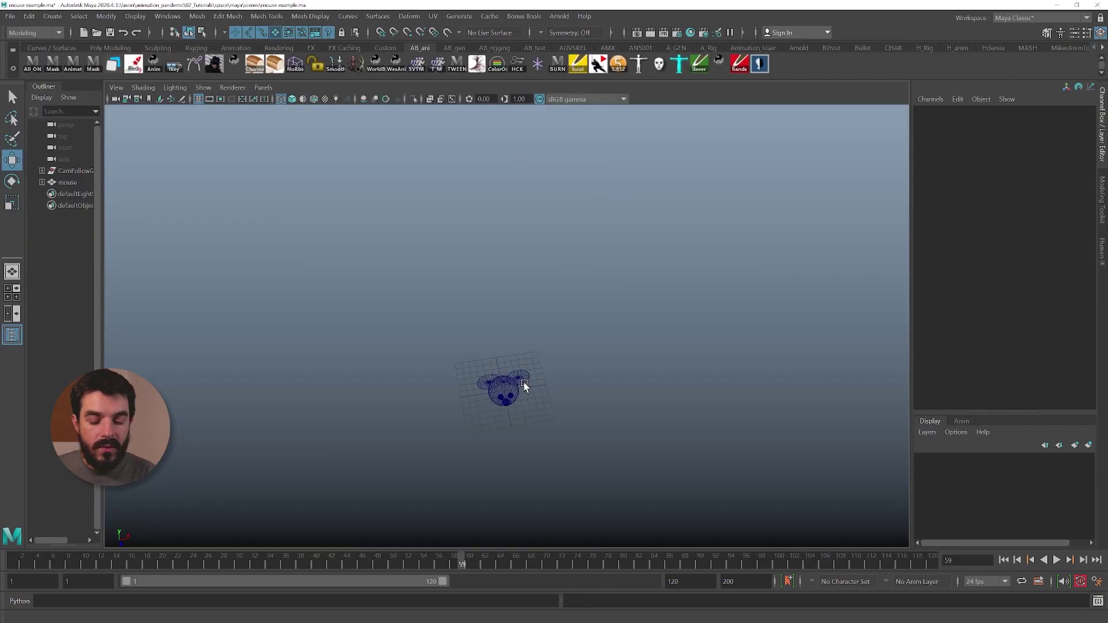
# - Show the mouse scene with textured display and a cube control around the mouse, and undo the hiding of group1
pyautogui.press('6')
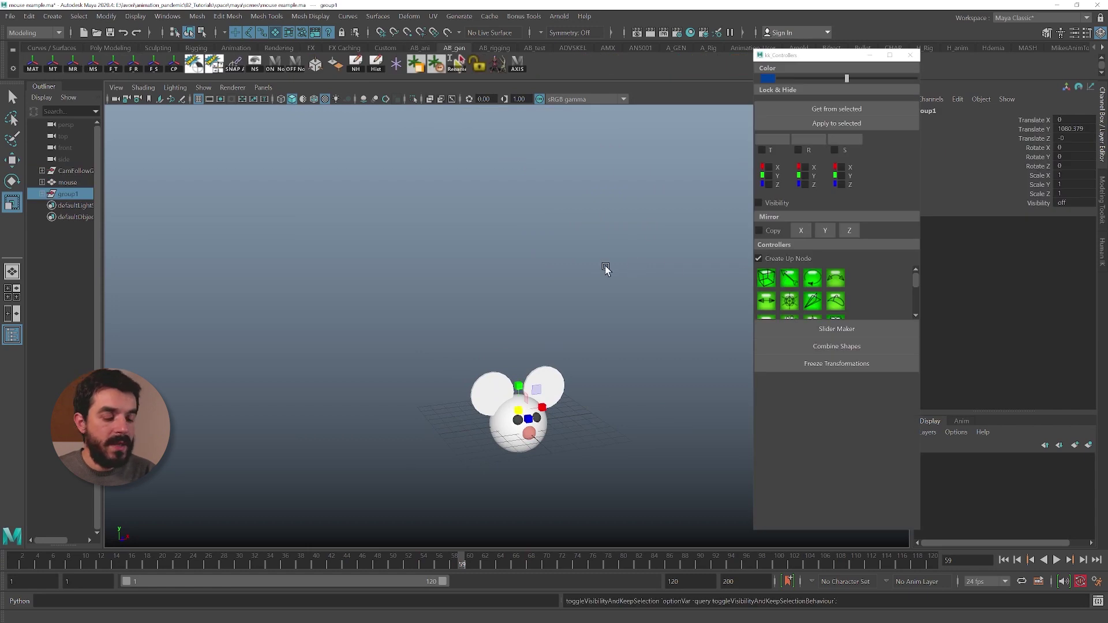
pyautogui.hotkey('ctrl', 'z')
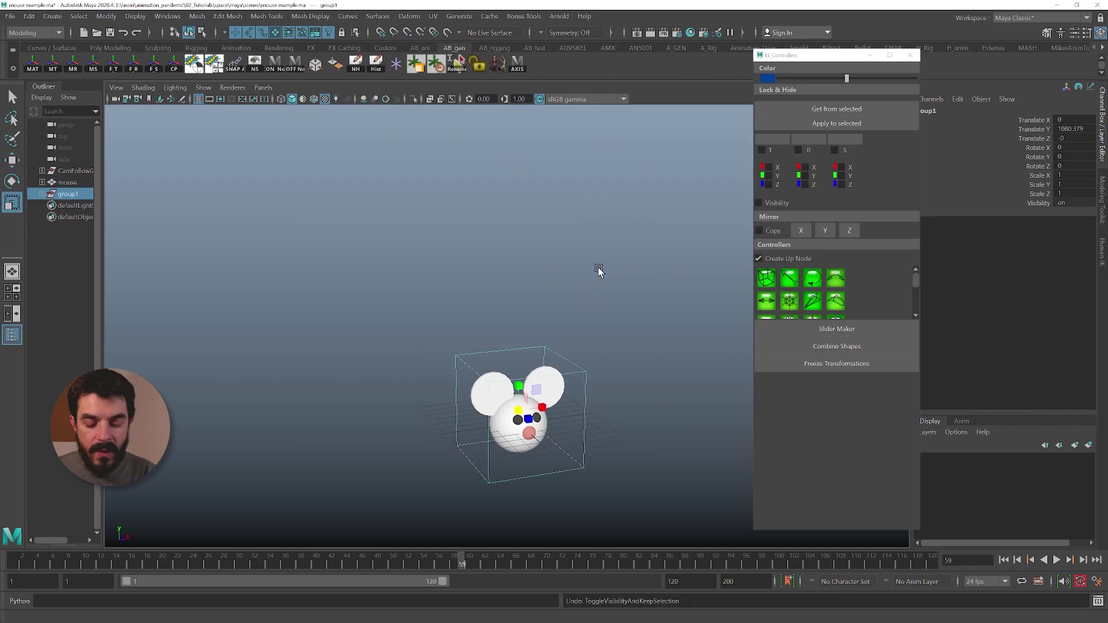
# - Parent-constrain the mouse to the curve1 cube control inside group1
pyautogui.click(41, 195)
pyautogui.click(68, 208)
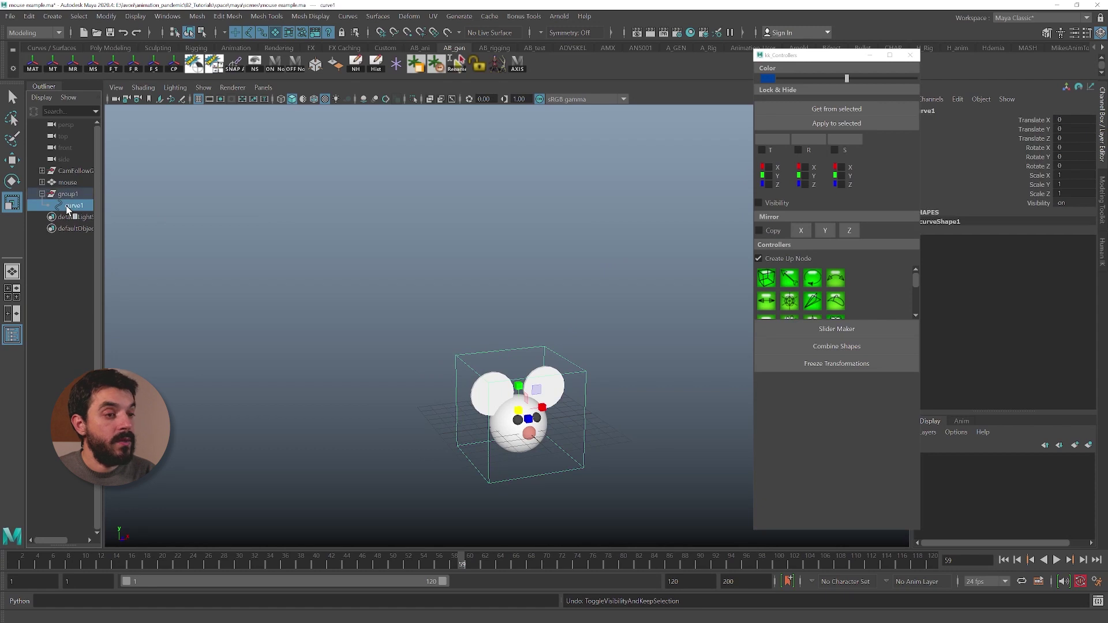
pyautogui.press('q')
pyautogui.click(514, 441)
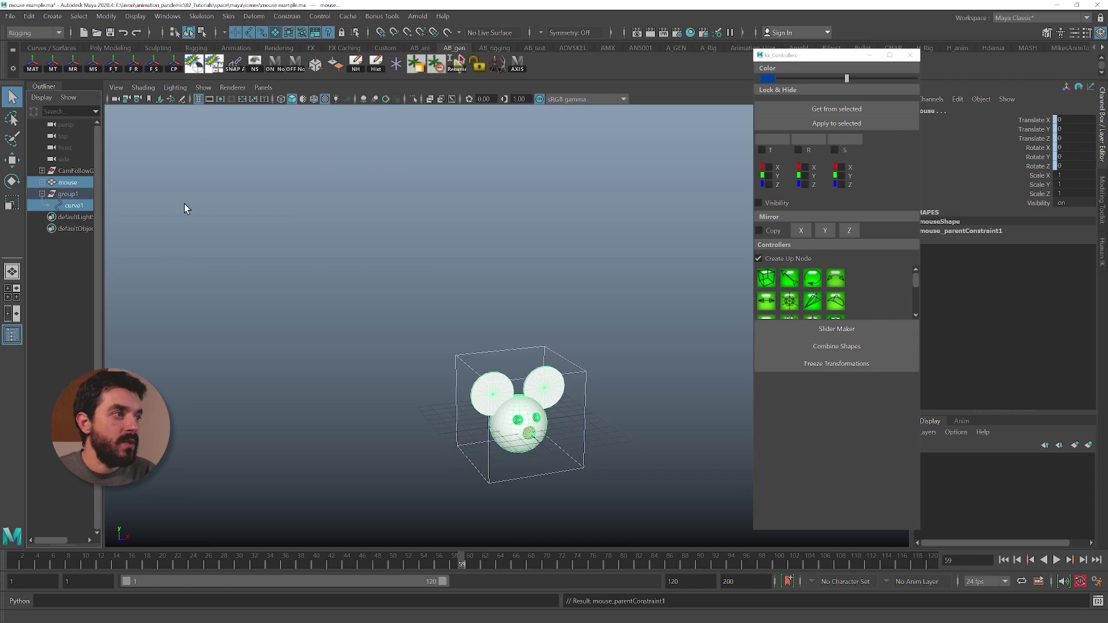
# - Activate the Move tool on the curve1 cube control, and go to frame 1
pyautogui.click(455, 369)
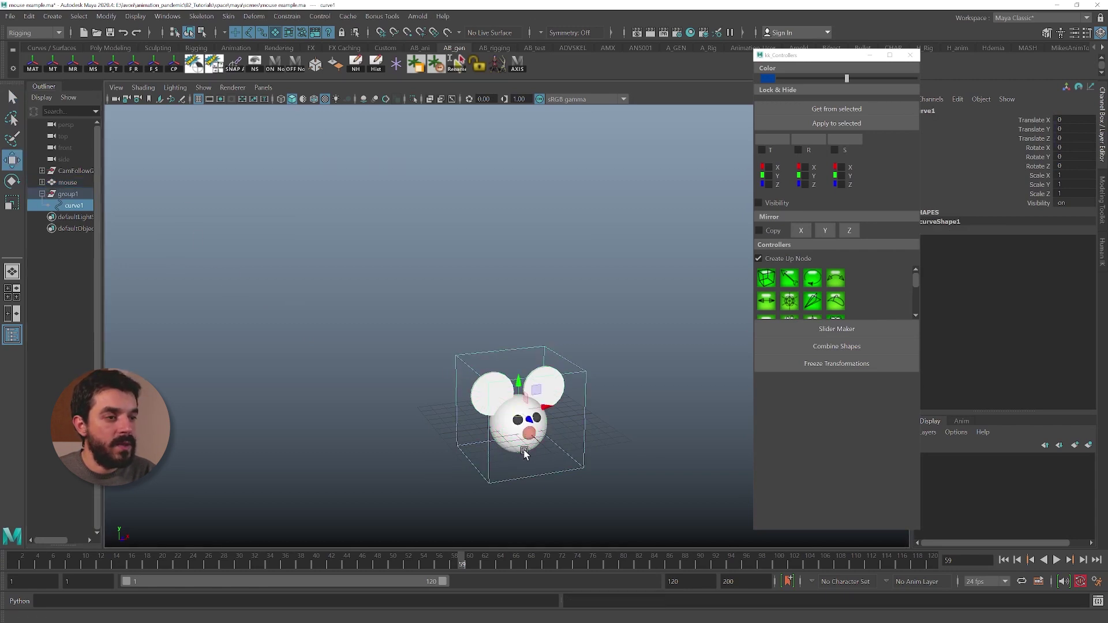
pyautogui.press('w')
pyautogui.moveTo(477, 559); pyautogui.dragTo(16, 520)
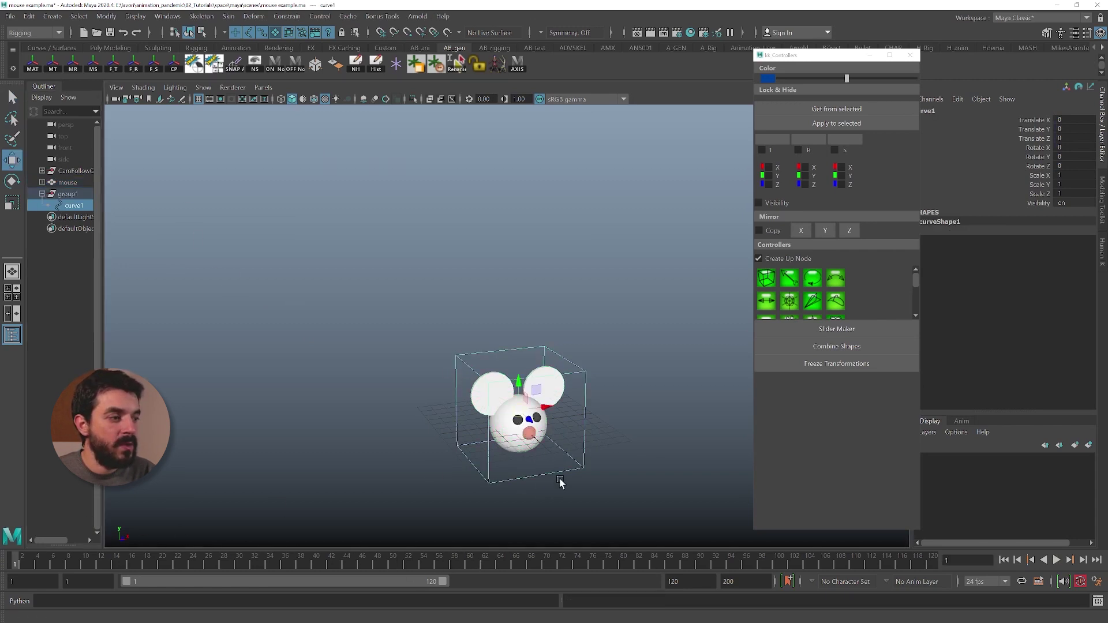
pyautogui.keyDown('alt'); pyautogui.moveTo(515, 299); pyautogui.dragTo(412, 279, button='right'); pyautogui.keyUp('alt')
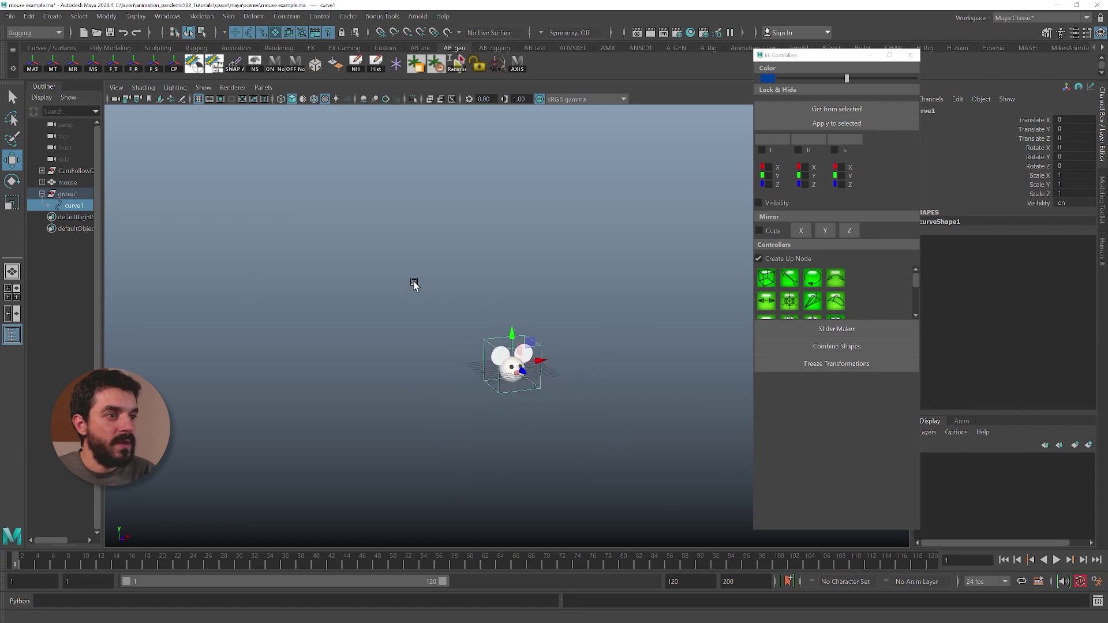
pyautogui.keyDown('alt'); pyautogui.moveTo(489, 316); pyautogui.dragTo(452, 322); pyautogui.keyUp('alt')
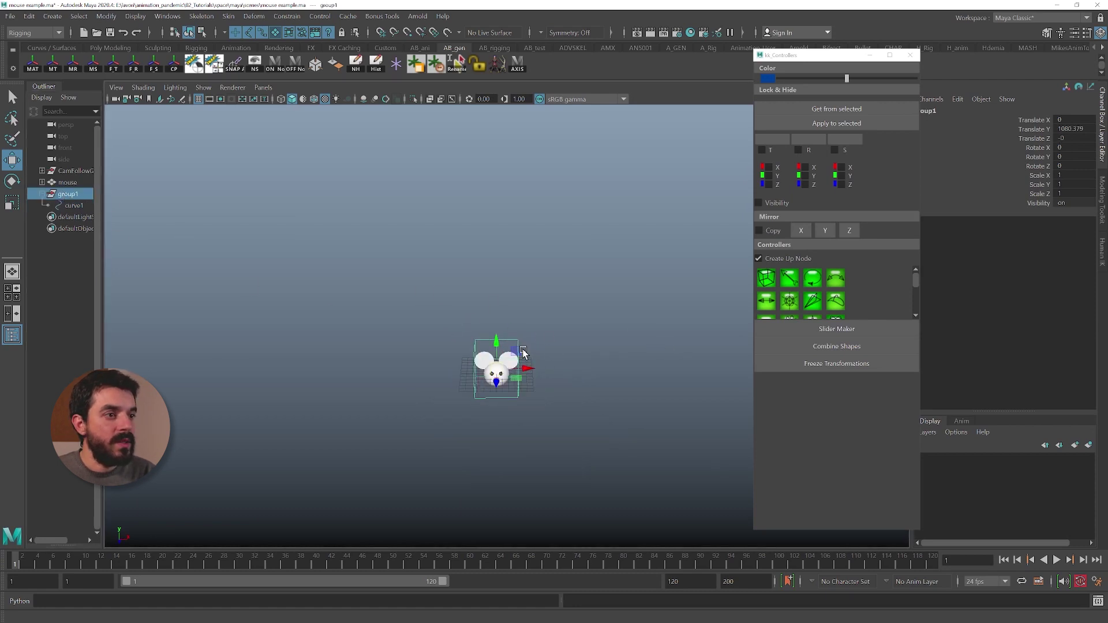
# - Move group1 up and away from the grid to about Translate X -35311 and Y 29076
pyautogui.click(561, 378)
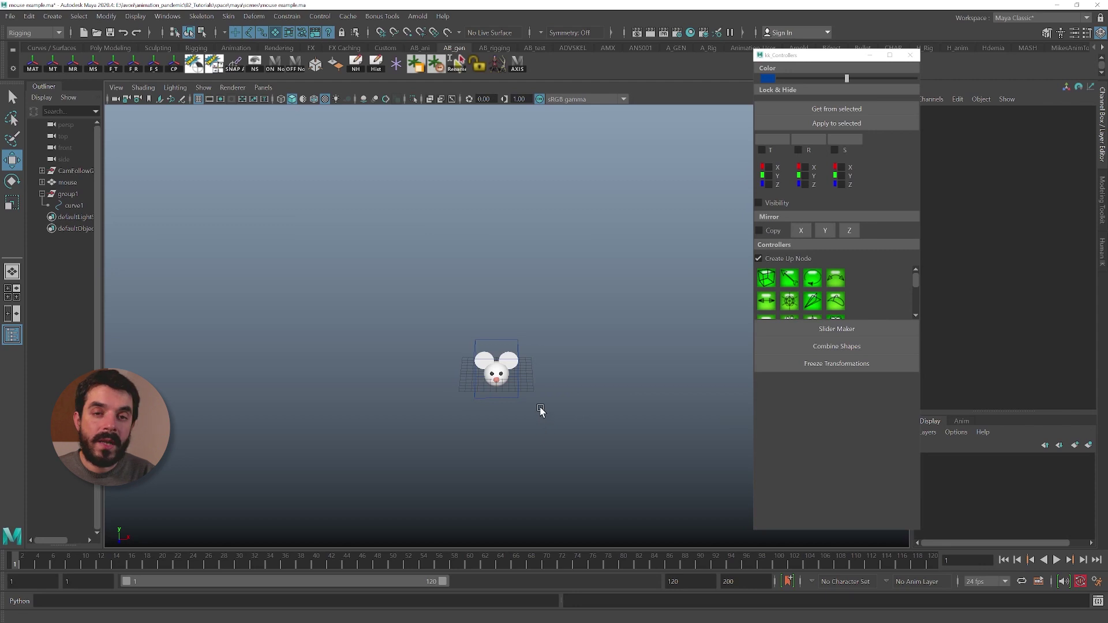
pyautogui.click(66, 195)
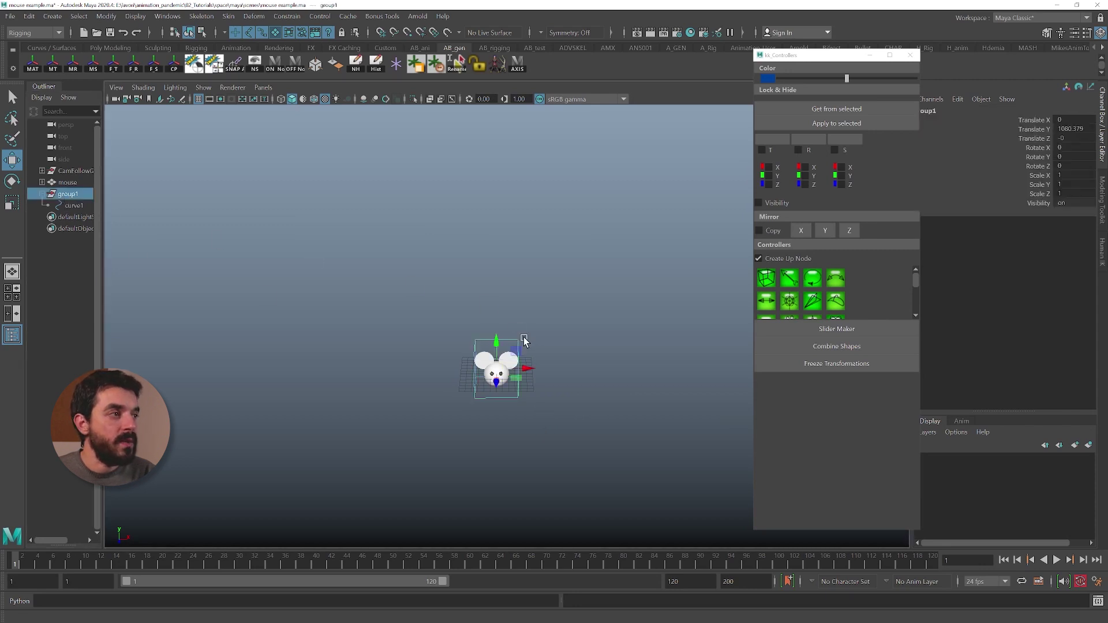
pyautogui.moveTo(516, 347); pyautogui.dragTo(306, 202)
pyautogui.keyDown('alt'); pyautogui.moveTo(367, 228); pyautogui.dragTo(493, 257, button='middle'); pyautogui.keyUp('alt')
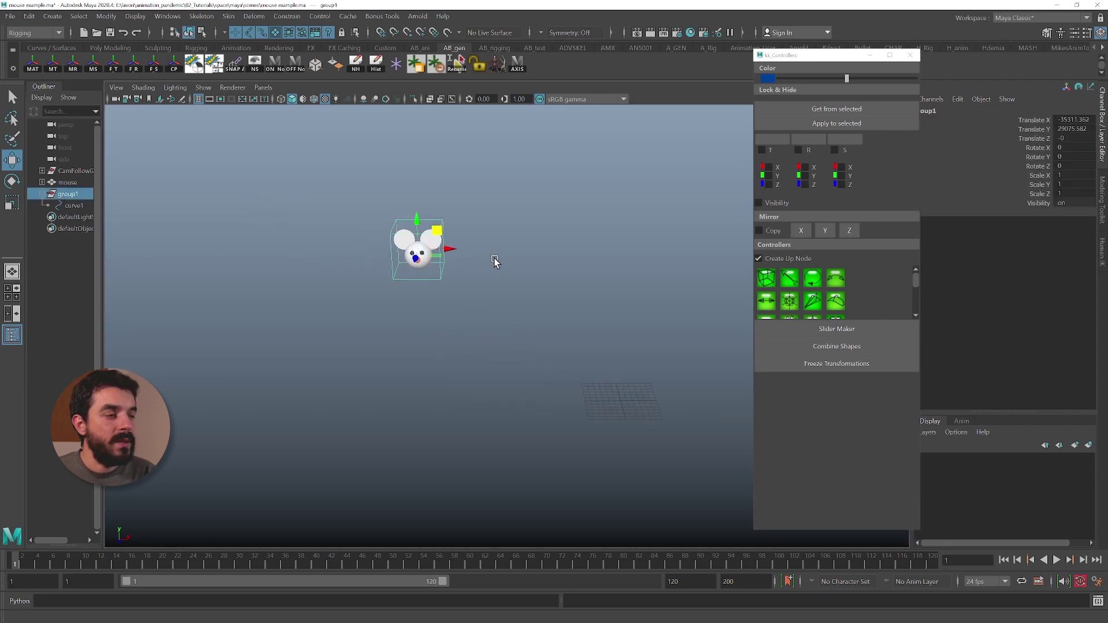
# - Examine the Translate and Rotate channels of curve1 against its distance from the grid
pyautogui.press('e')
pyautogui.click(534, 300)
pyautogui.keyDown('alt'); pyautogui.moveTo(565, 332); pyautogui.dragTo(479, 316, button='middle'); pyautogui.keyUp('alt')
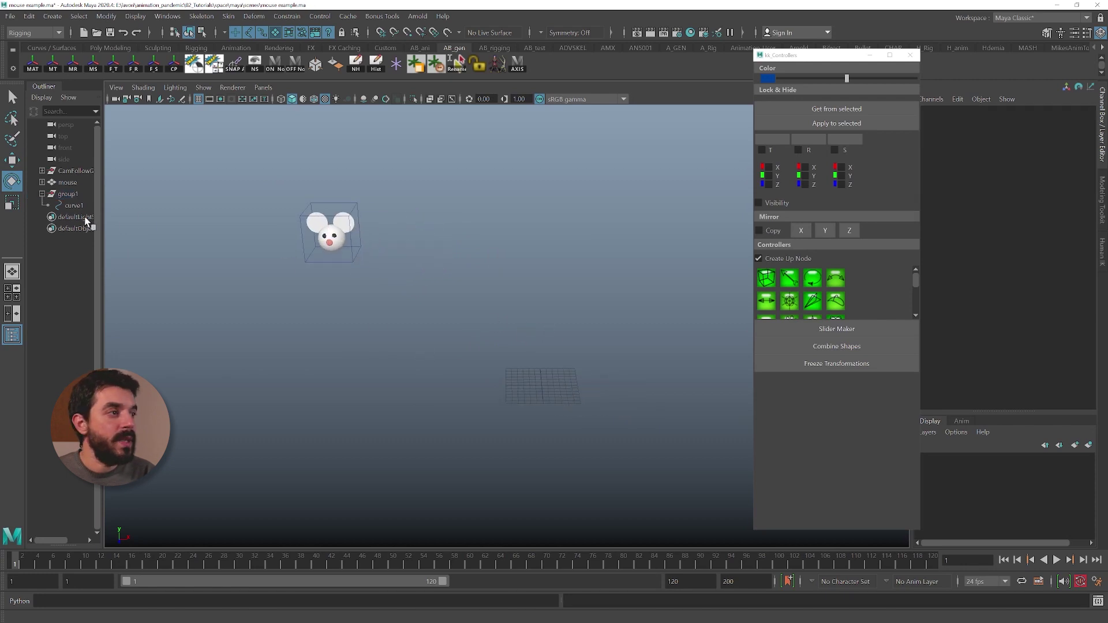
pyautogui.click(305, 261)
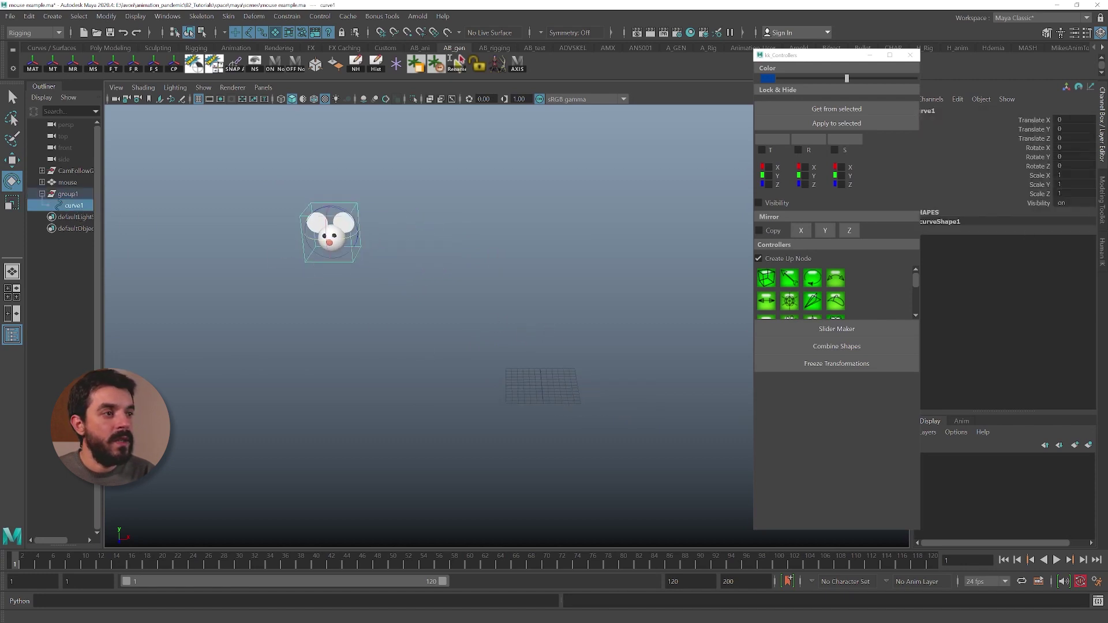
pyautogui.moveTo(1041, 121); pyautogui.dragTo(1048, 166)
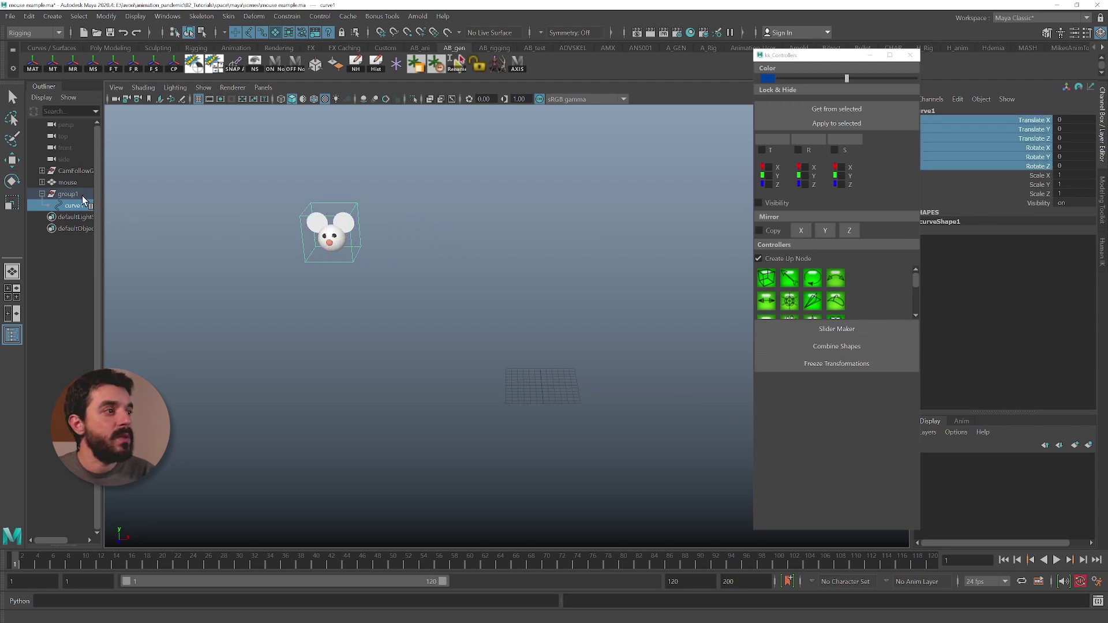
# - Try moving group1 down from its current position, and undo the move
pyautogui.click(67, 194)
pyautogui.press('w')
pyautogui.moveTo(337, 237); pyautogui.dragTo(359, 349)
pyautogui.hotkey('ctrl', 'z')
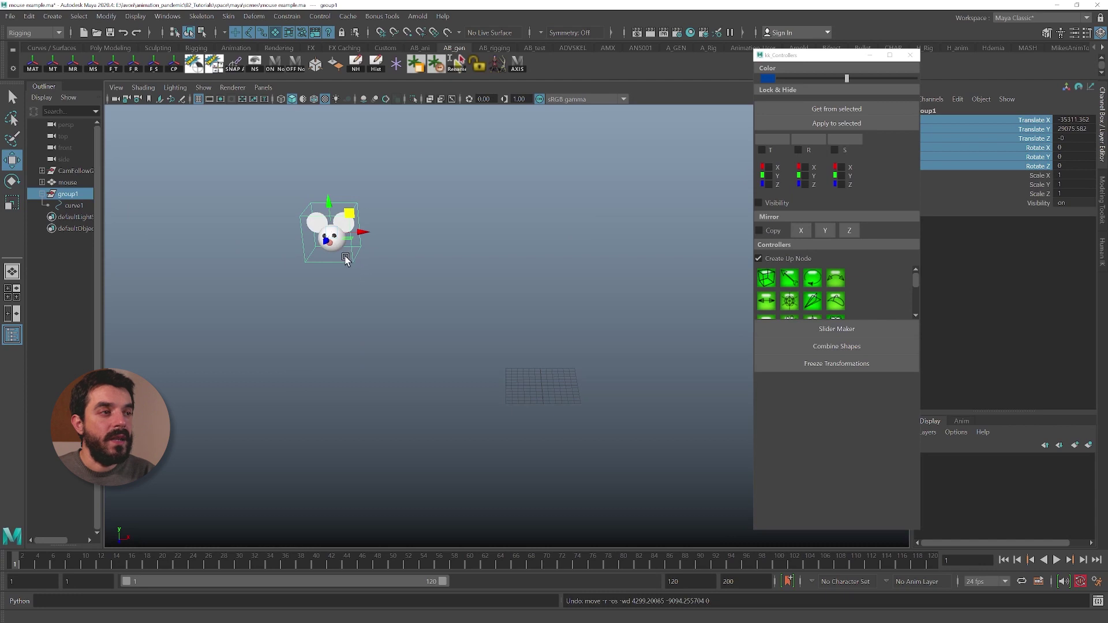
# - Move curve1 away from its parent group to about Translate X 62973 and Y -6602
pyautogui.click(348, 262)
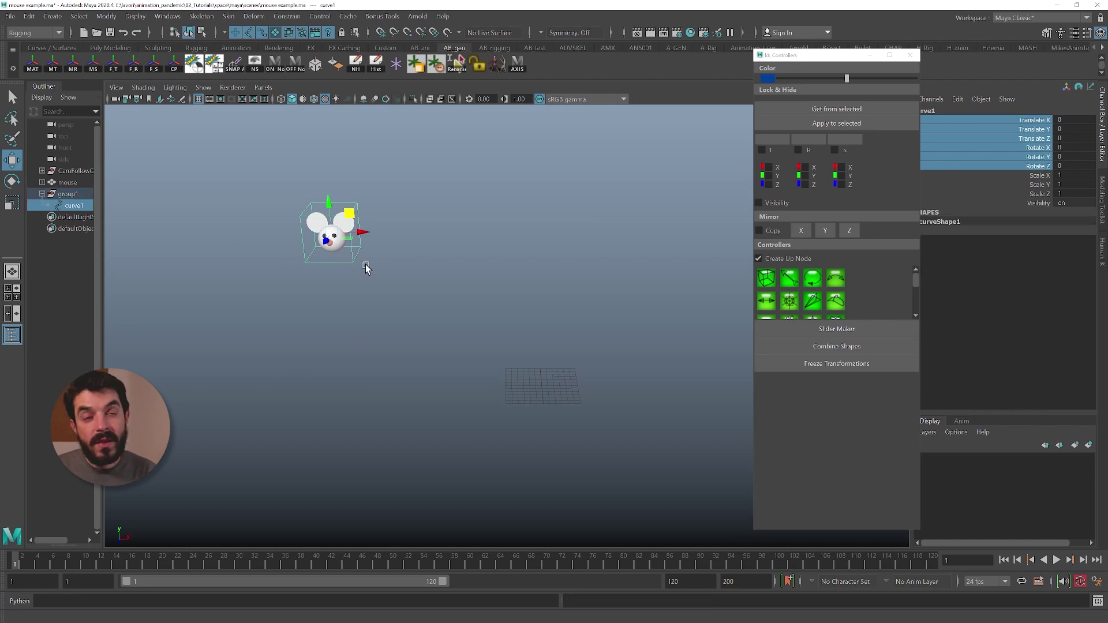
pyautogui.moveTo(348, 214); pyautogui.dragTo(730, 250)
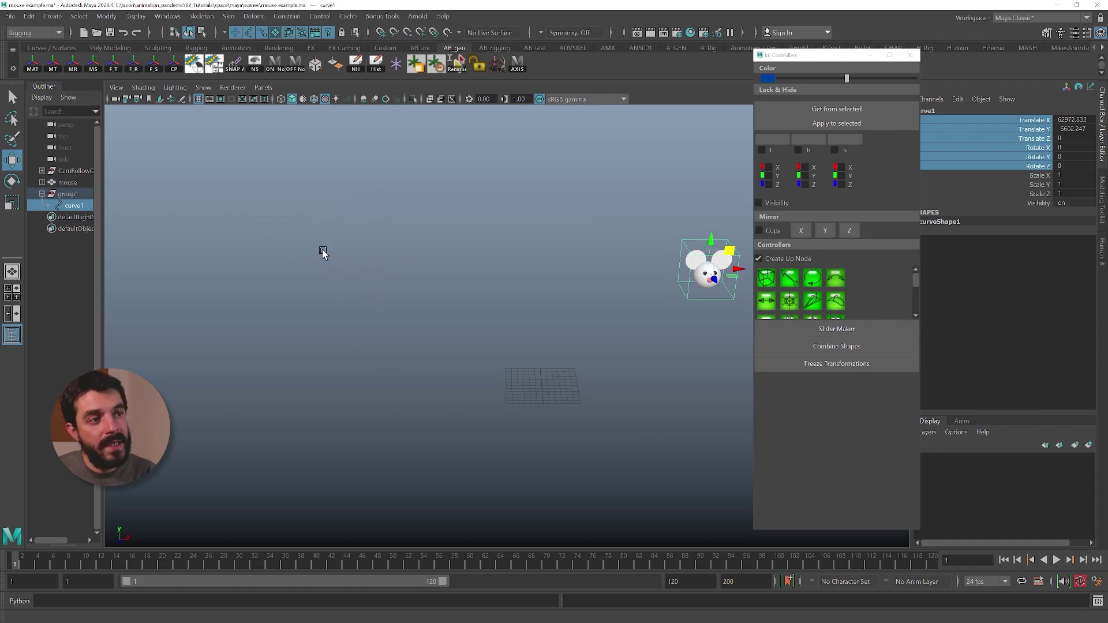
# - Try setting curve1's Translate and Rotate channels to 0, and undo the change
pyautogui.moveTo(1073, 166); pyautogui.dragTo(1067, 121)
pyautogui.write('0')
pyautogui.press('Return')
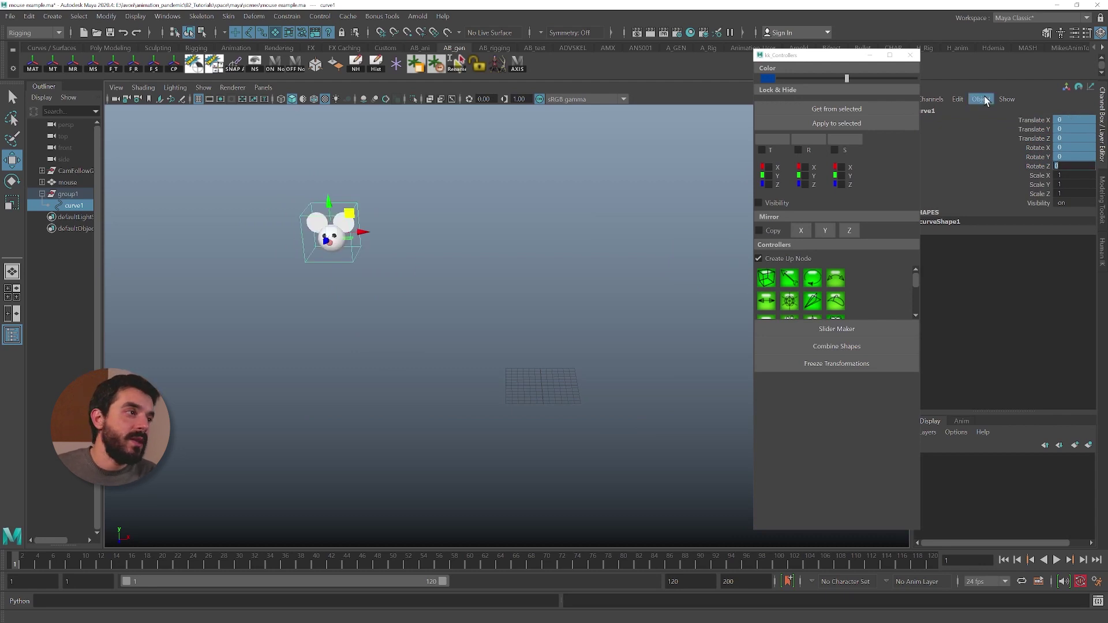
pyautogui.hotkey('ctrl', 'z')
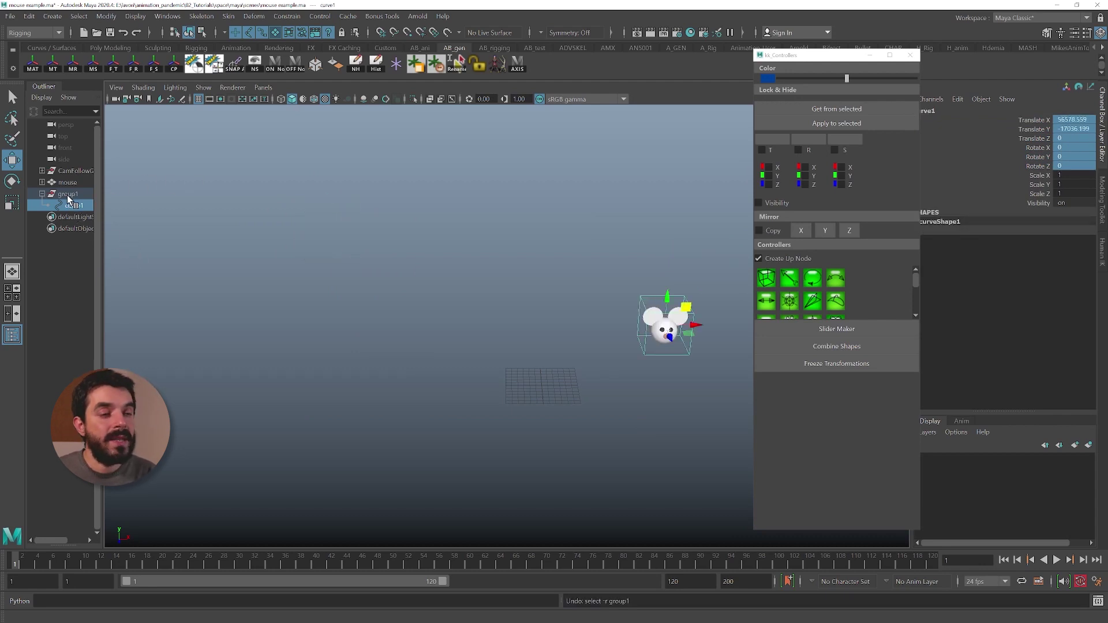
# - Examine group1's channel values, and set curve1's Translate X, Y and Z to 0 to return it to its parent group
pyautogui.click(68, 195)
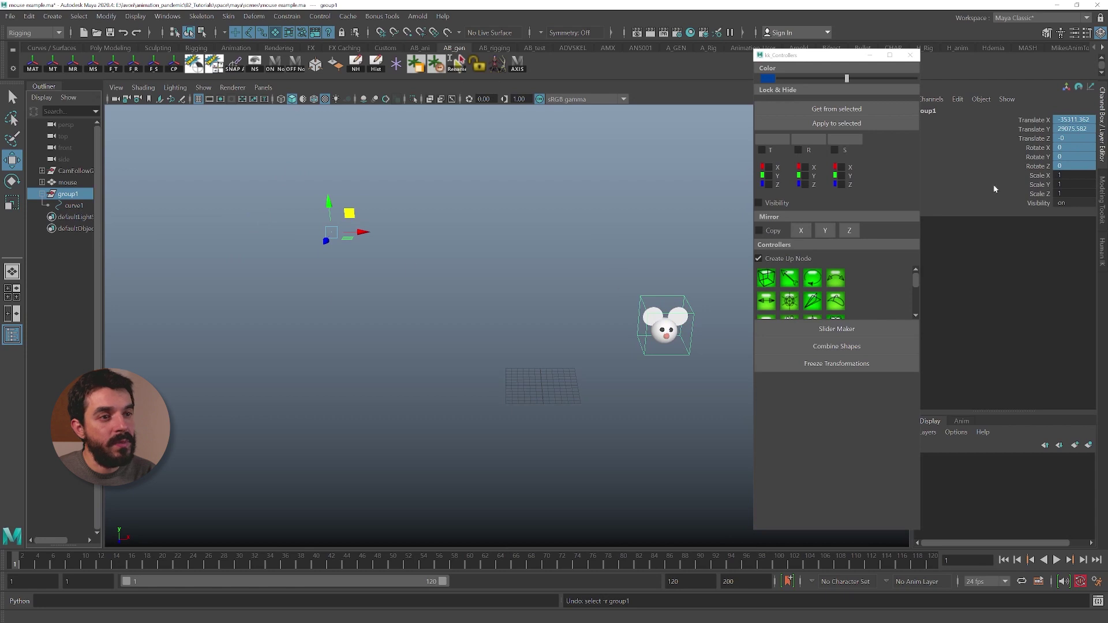
pyautogui.click(683, 289)
pyautogui.click(68, 206)
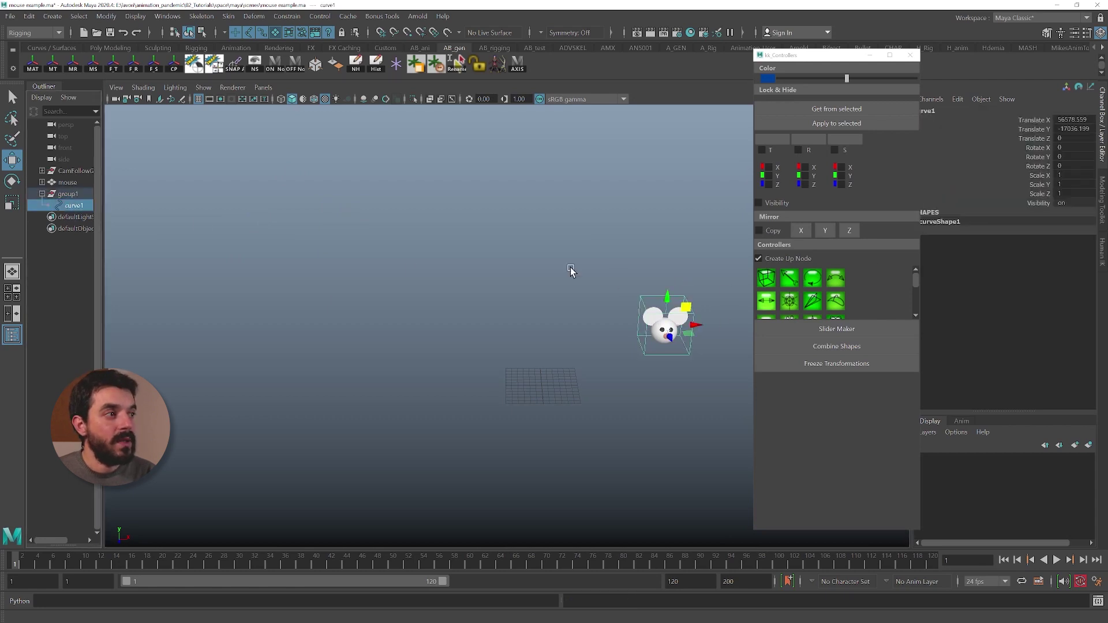
pyautogui.moveTo(1078, 138); pyautogui.dragTo(1080, 117)
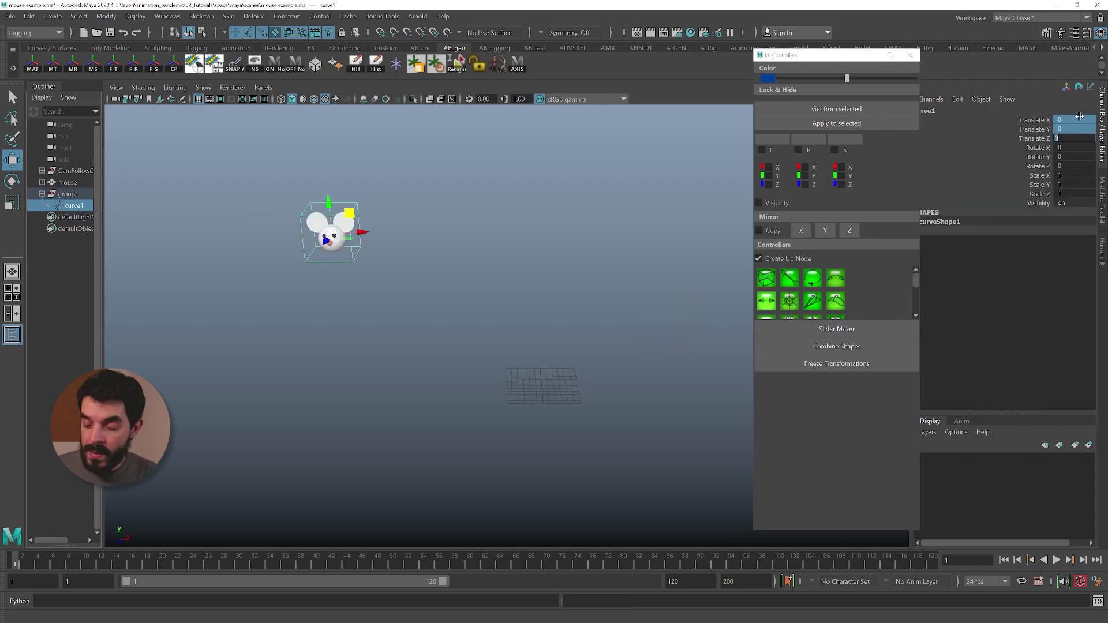
pyautogui.press('Return')
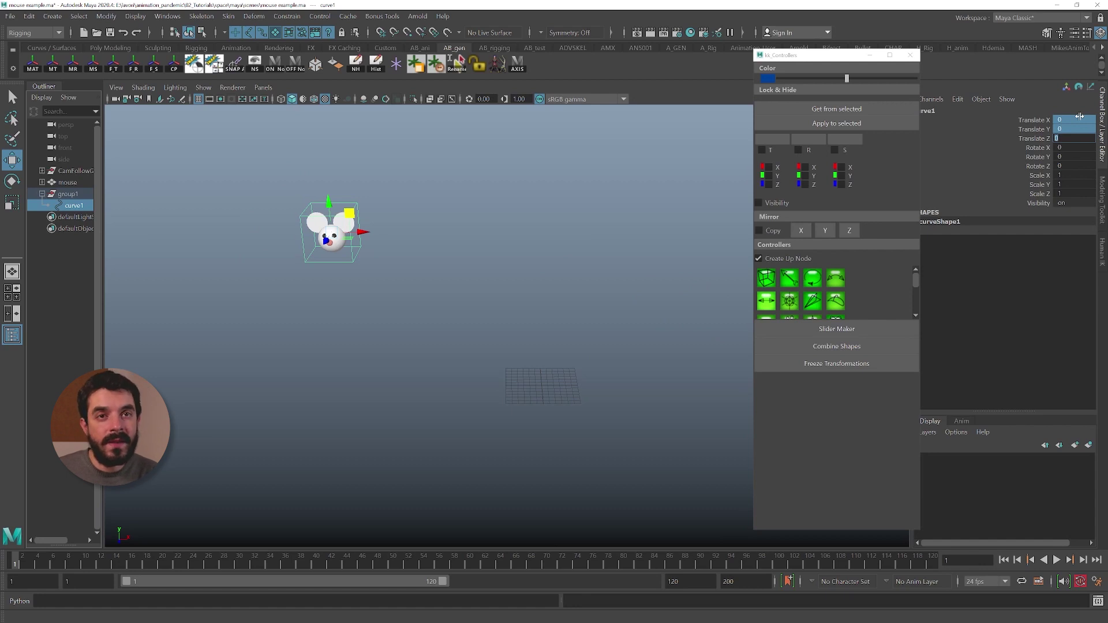